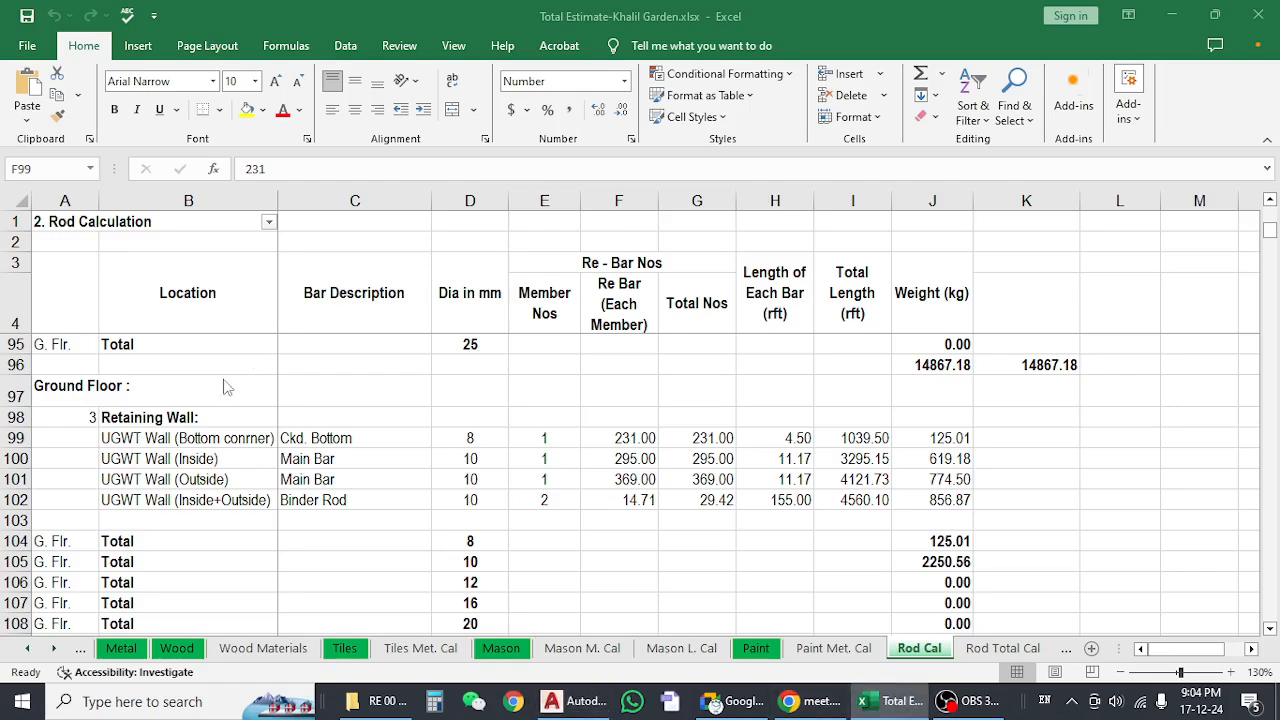
Review the Retaining Wall rows of the rod calculation, highlighting the four UGWT Wall location entries in B99:B102.
{"action": "scroll", "coordinate": [233, 403], "scroll_direction": "up", "scroll_amount": 2}
{"action": "left_click", "coordinate": [236, 406]}
{"action": "scroll", "coordinate": [237, 397], "scroll_direction": "up", "scroll_amount": 2}
{"action": "left_click", "coordinate": [237, 393]}
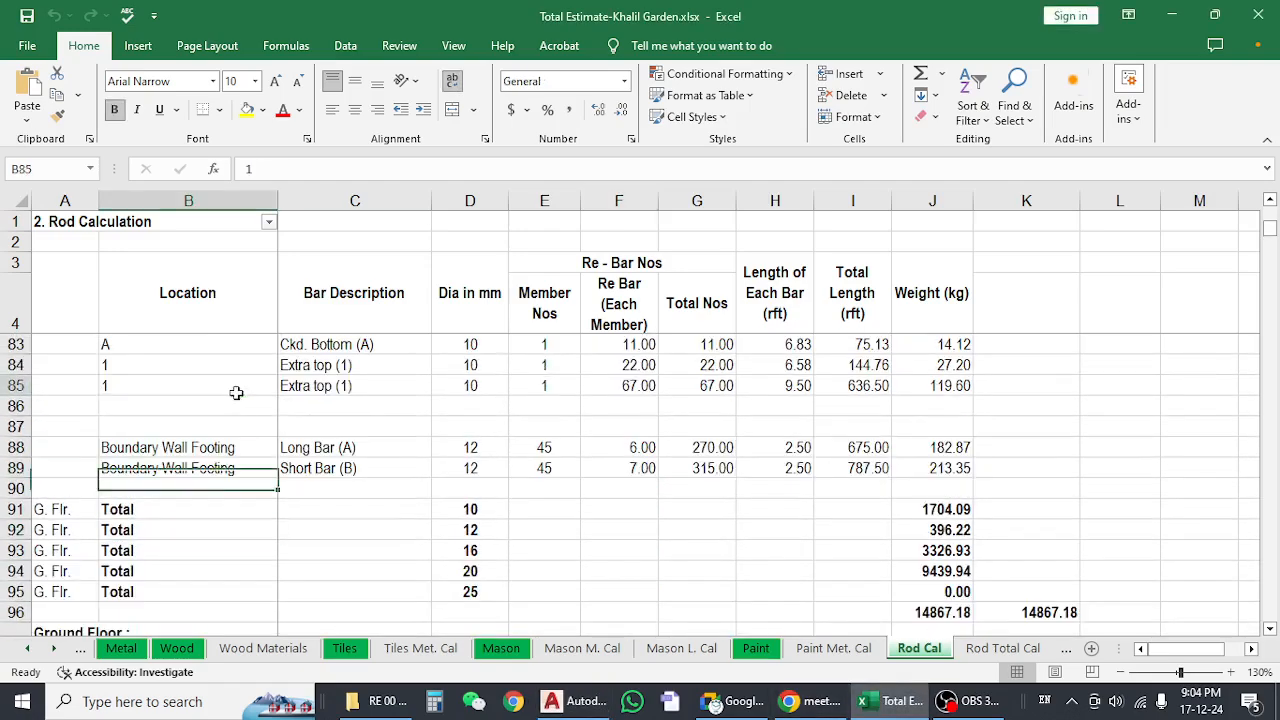
{"action": "scroll", "coordinate": [237, 397], "scroll_direction": "down", "scroll_amount": 2}
{"action": "scroll", "coordinate": [237, 397], "scroll_direction": "down", "scroll_amount": 3}
{"action": "scroll", "coordinate": [210, 415], "scroll_direction": "up", "scroll_amount": 1}
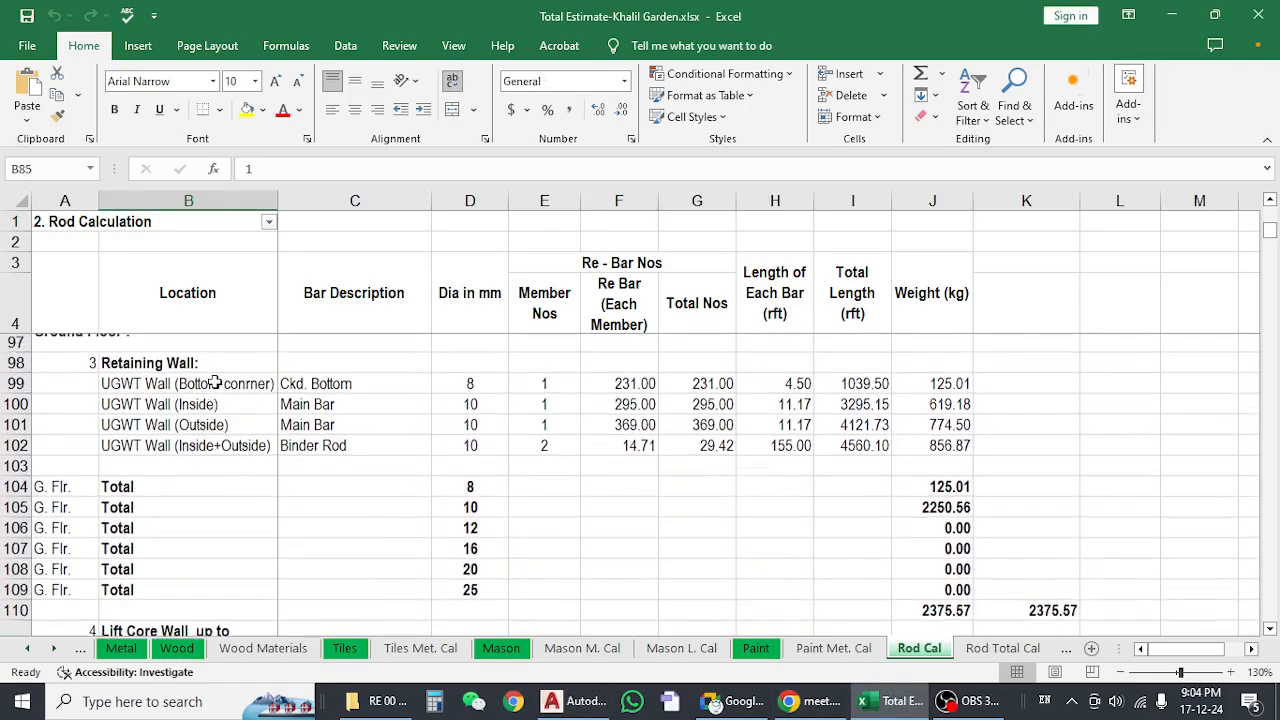
{"action": "left_click", "coordinate": [206, 420]}
{"action": "left_click", "coordinate": [214, 485]}
{"action": "left_click_drag", "start_coordinate": [224, 438], "coordinate": [222, 500]}
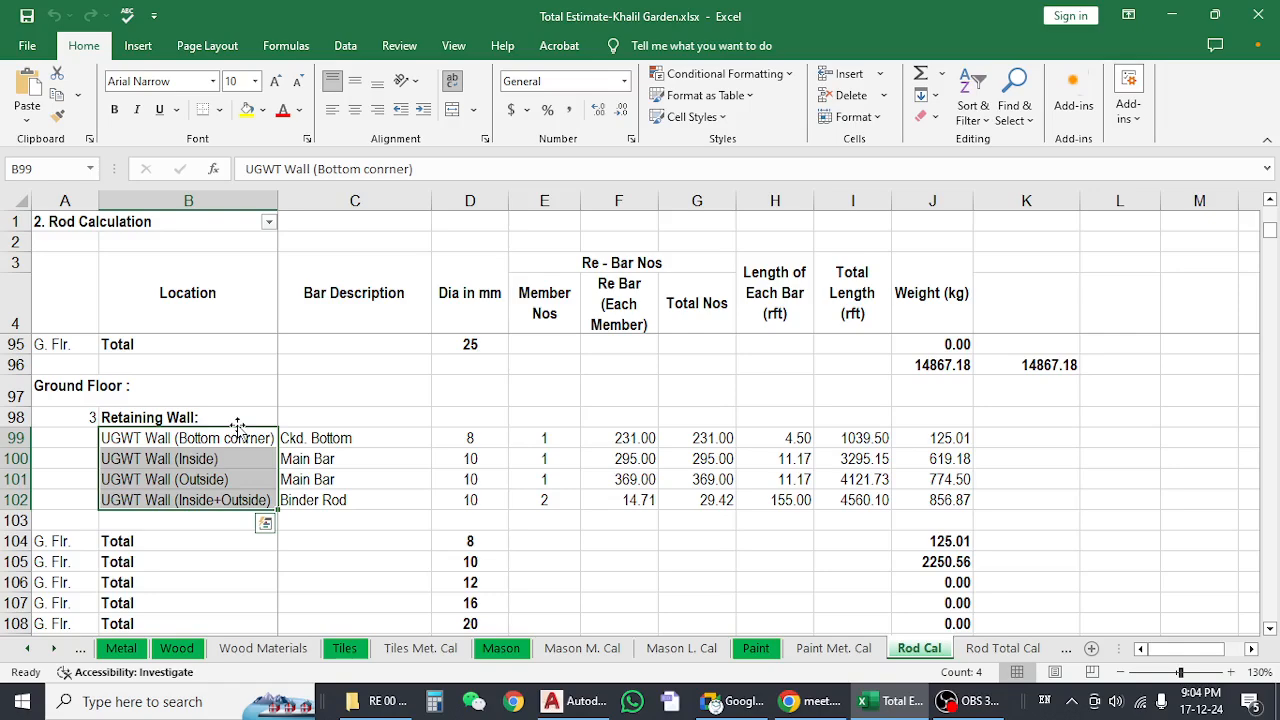
{"action": "left_click", "coordinate": [239, 456]}
{"action": "left_click_drag", "start_coordinate": [229, 438], "coordinate": [237, 497]}
{"action": "left_click_drag", "start_coordinate": [225, 440], "coordinate": [206, 515]}
{"action": "left_click_drag", "start_coordinate": [225, 440], "coordinate": [206, 500]}
Switch to the AutoCAD underground water reservoir drawing and examine the Top Slab plan with its grid dimensions.
{"action": "left_click", "coordinate": [564, 705]}
{"action": "scroll", "coordinate": [446, 336], "scroll_direction": "down", "scroll_amount": 5}
{"action": "middle_click_drag", "start_coordinate": [519, 411], "coordinate": [506, 330]}
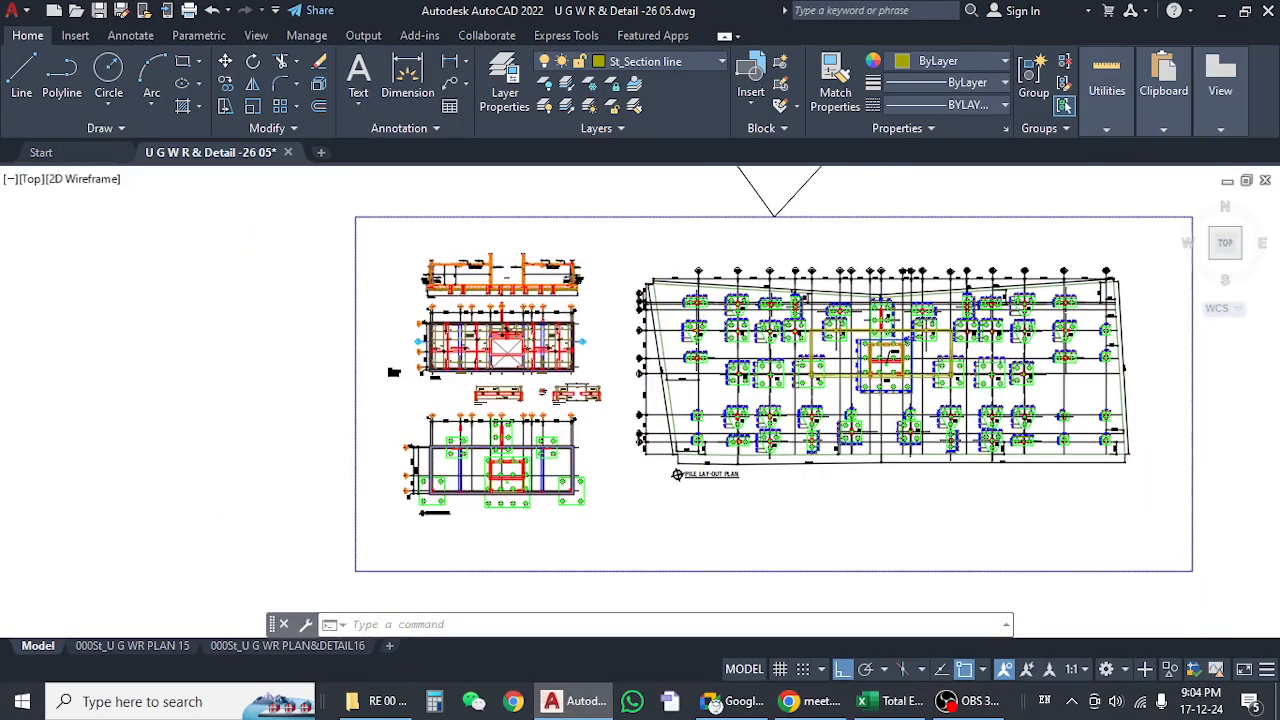
{"action": "scroll", "coordinate": [500, 295], "scroll_direction": "up", "scroll_amount": 4}
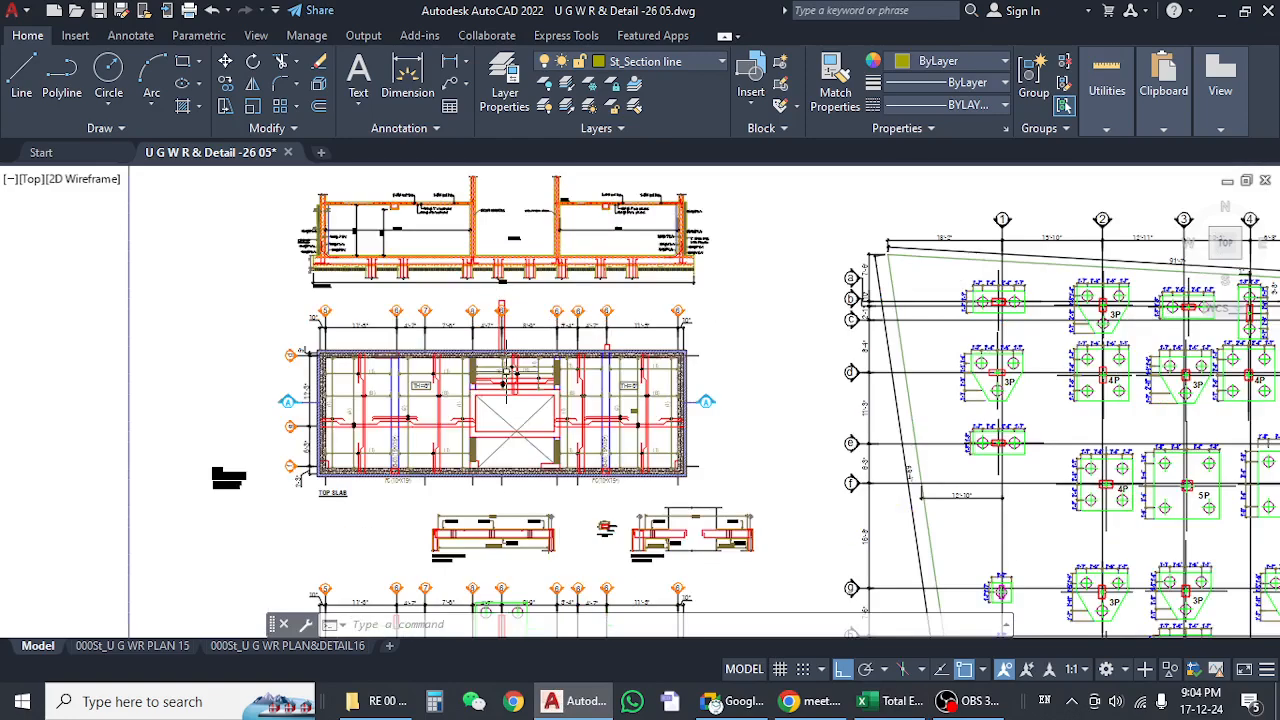
{"action": "scroll", "coordinate": [455, 425], "scroll_direction": "up", "scroll_amount": 2}
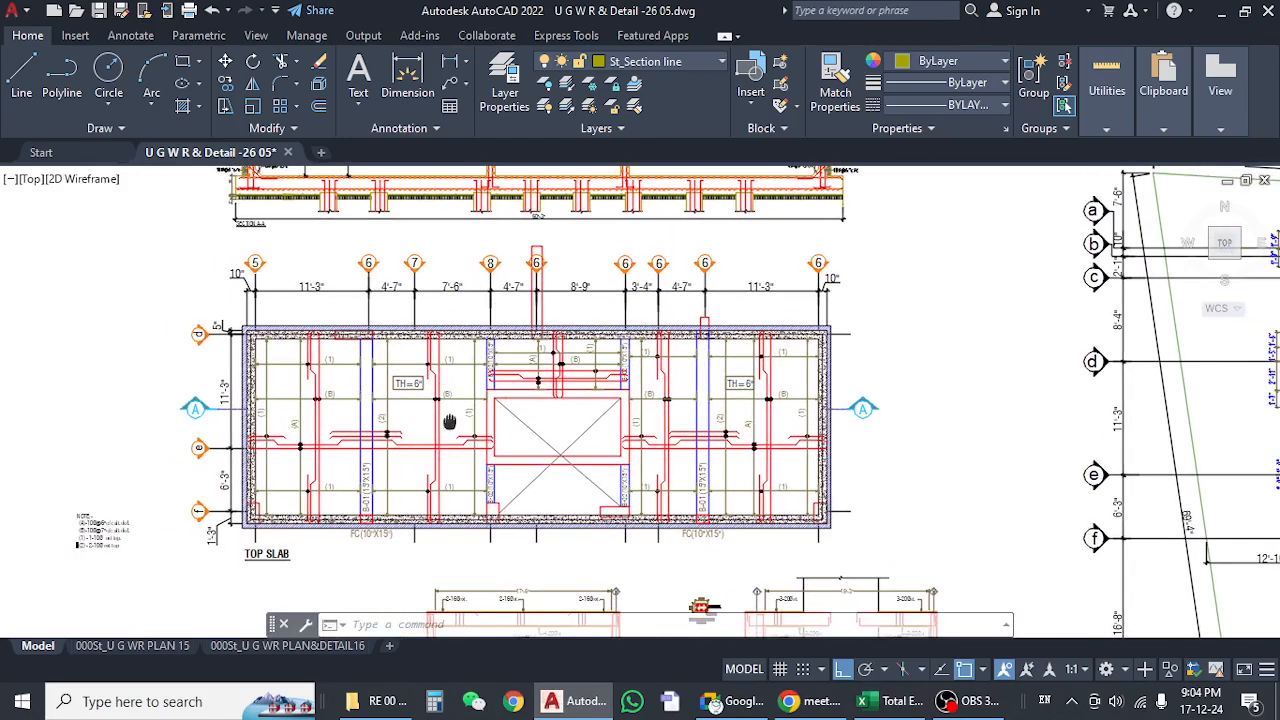
{"action": "middle_click_drag", "start_coordinate": [446, 423], "coordinate": [441, 494]}
{"action": "middle_click_drag", "start_coordinate": [237, 421], "coordinate": [295, 408]}
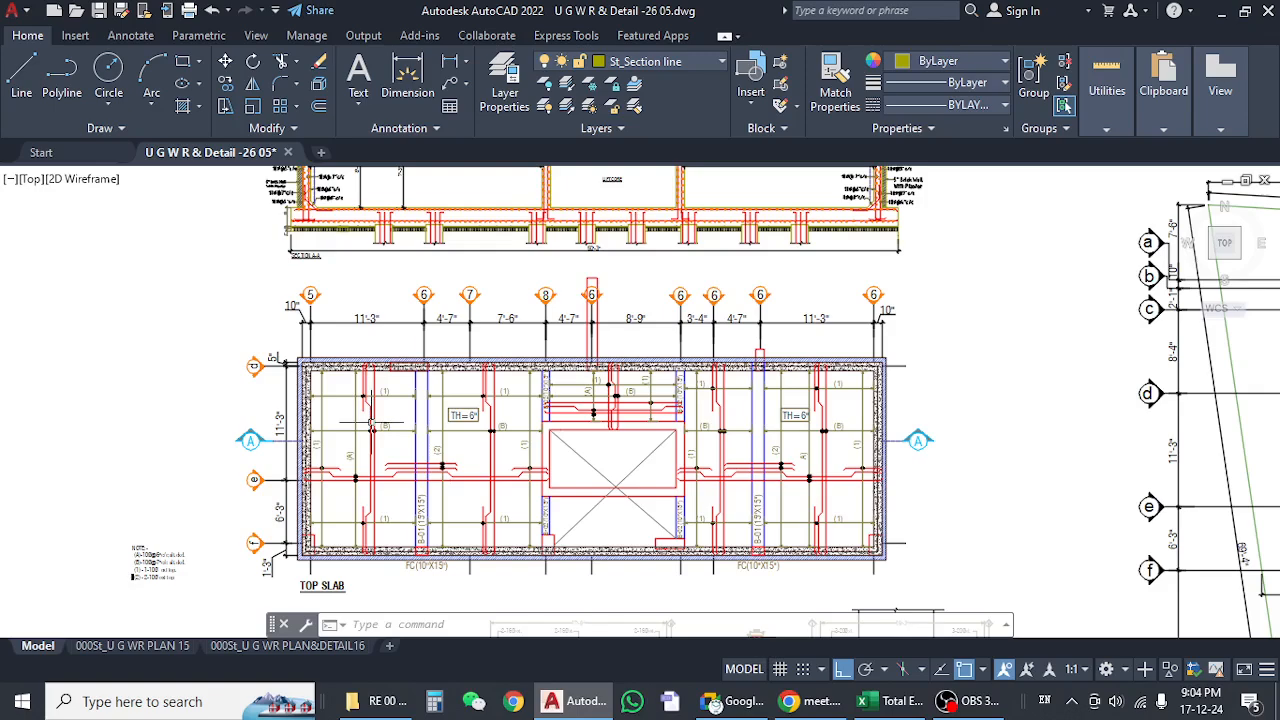
{"action": "scroll", "coordinate": [371, 425], "scroll_direction": "up", "scroll_amount": 2}
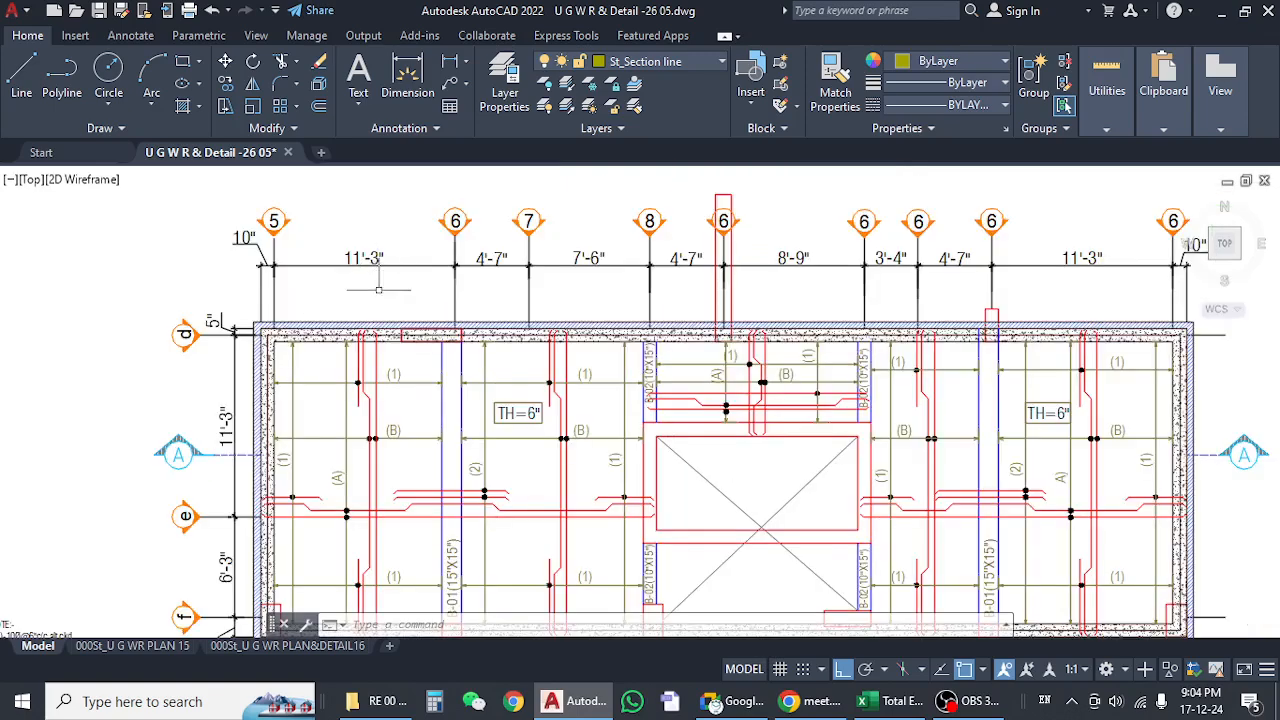
Examine the reinforcement callouts of the outer retaining wall beside the 5" brick wall in Section A-A.
{"action": "scroll", "coordinate": [370, 400], "scroll_direction": "down", "scroll_amount": 6}
{"action": "scroll", "coordinate": [362, 398], "scroll_direction": "up", "scroll_amount": 8}
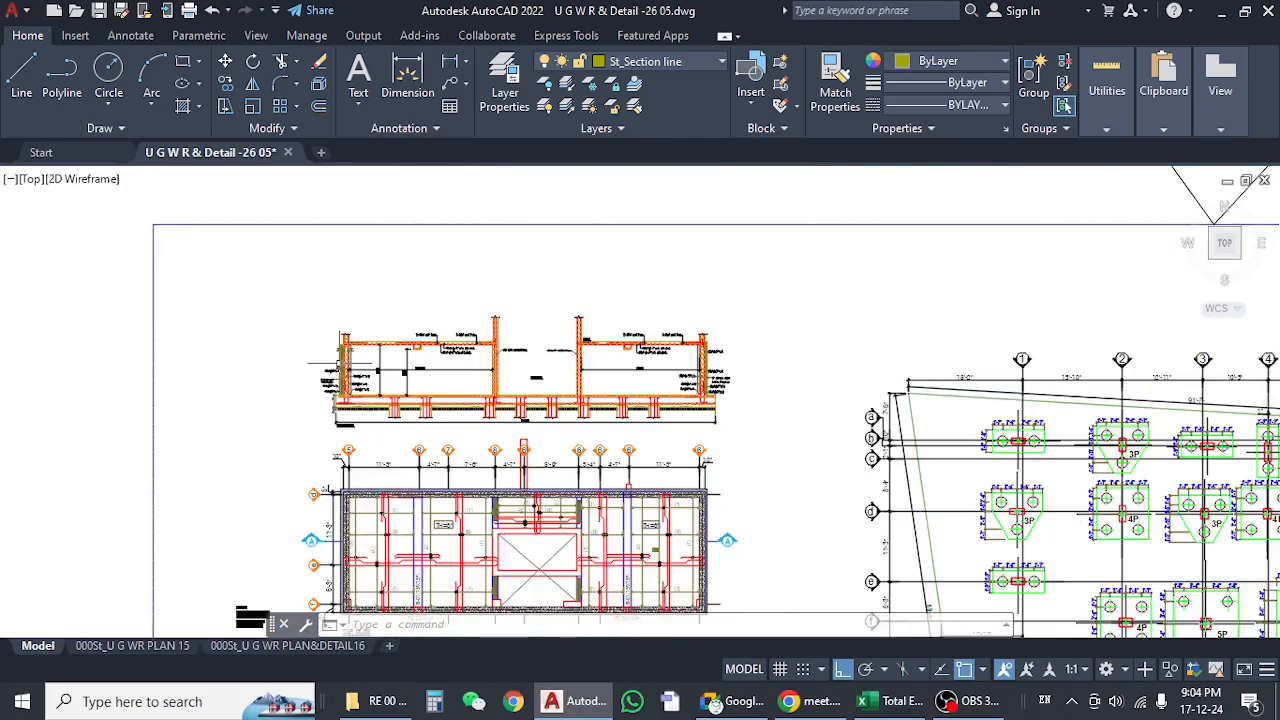
{"action": "scroll", "coordinate": [407, 380], "scroll_direction": "down", "scroll_amount": 3}
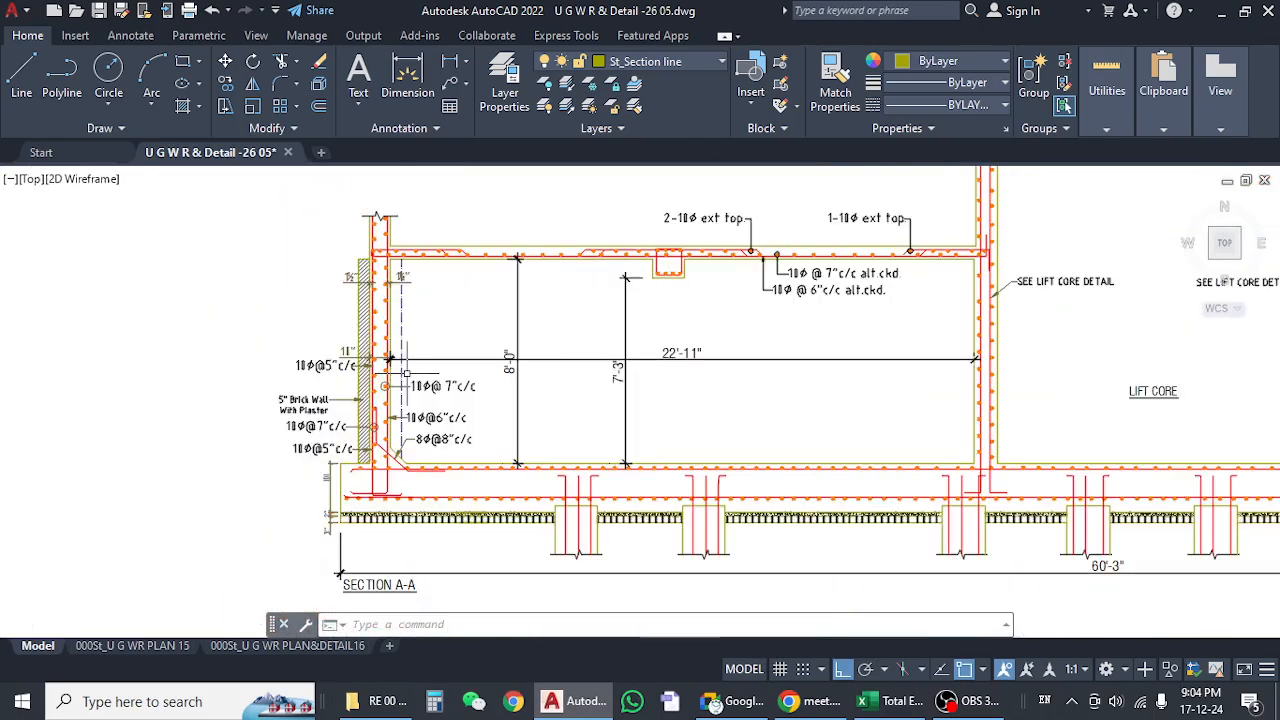
{"action": "scroll", "coordinate": [460, 387], "scroll_direction": "up", "scroll_amount": 3}
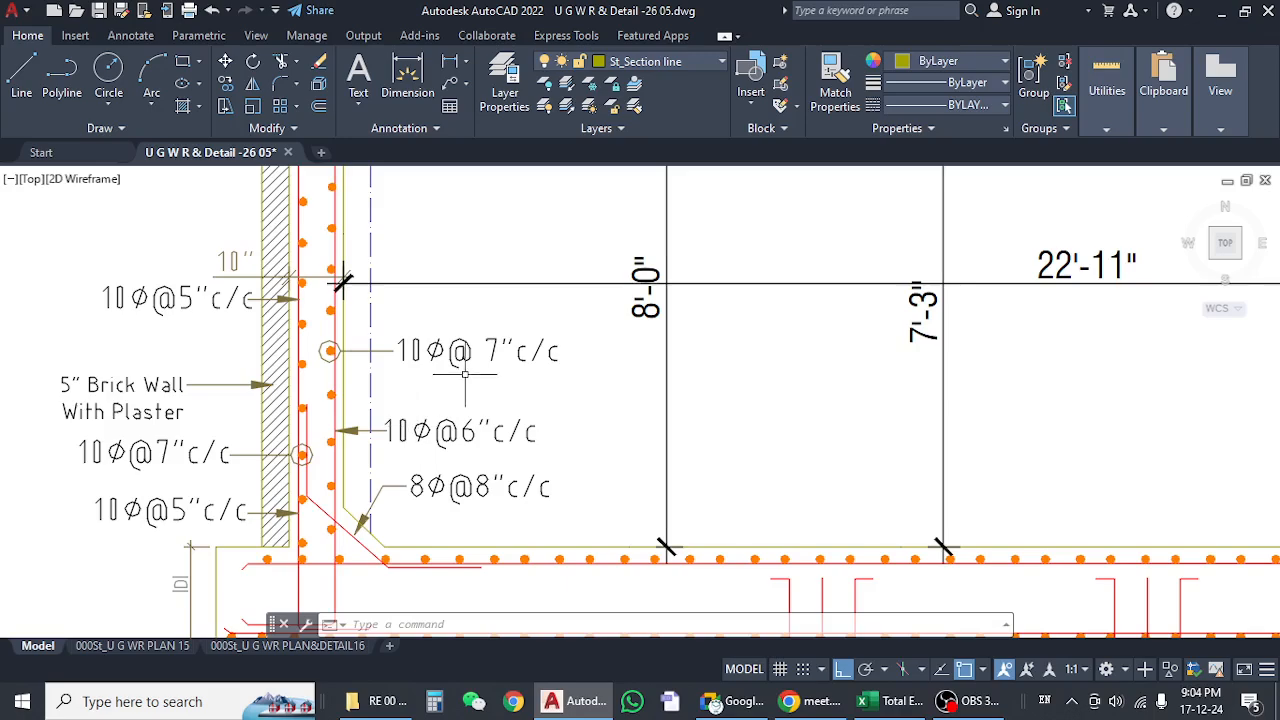
{"action": "mouse_move", "coordinate": [447, 335]}
{"action": "middle_mouse_down"}
{"action": "mouse_move", "coordinate": [500, 347]}
{"action": "mouse_move", "coordinate": [456, 336]}
{"action": "mouse_move", "coordinate": [440, 428]}
{"action": "mouse_move", "coordinate": [450, 355]}
{"action": "mouse_move", "coordinate": [500, 343]}
{"action": "mouse_move", "coordinate": [443, 373]}
{"action": "middle_mouse_up"}
{"action": "scroll", "coordinate": [490, 343], "scroll_direction": "down", "scroll_amount": 2}
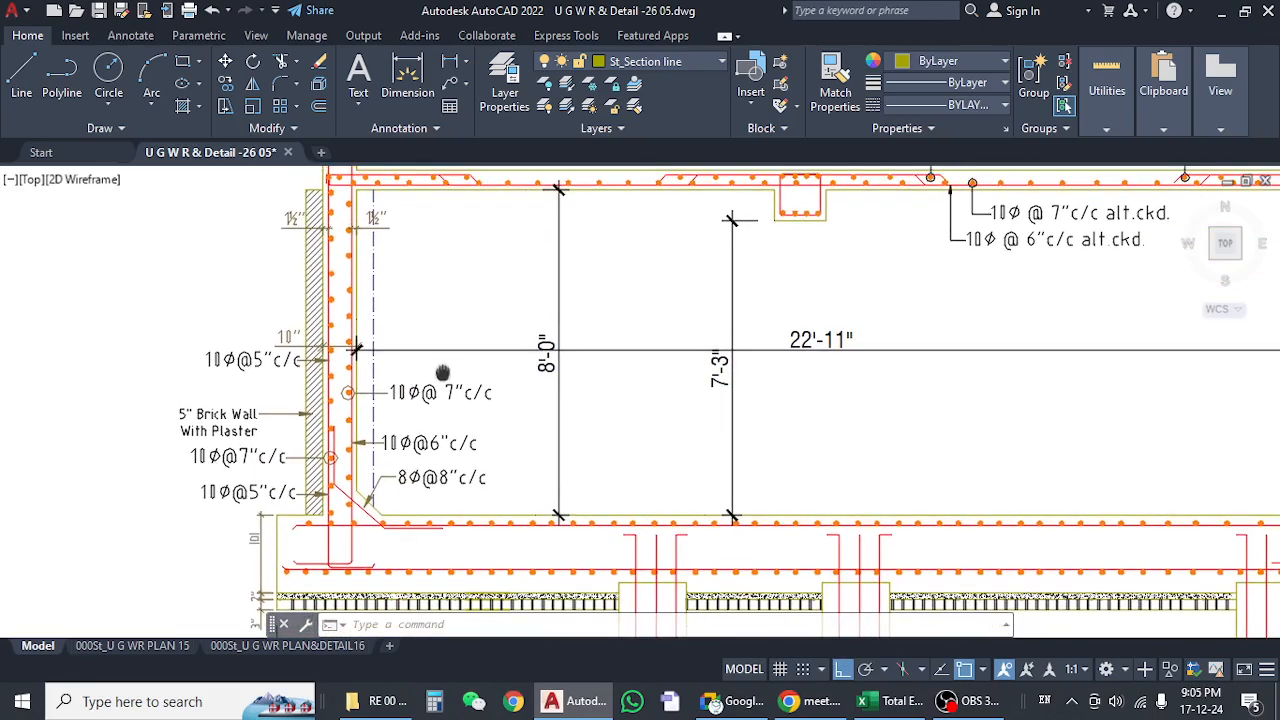
{"action": "scroll", "coordinate": [340, 393], "scroll_direction": "up", "scroll_amount": 4}
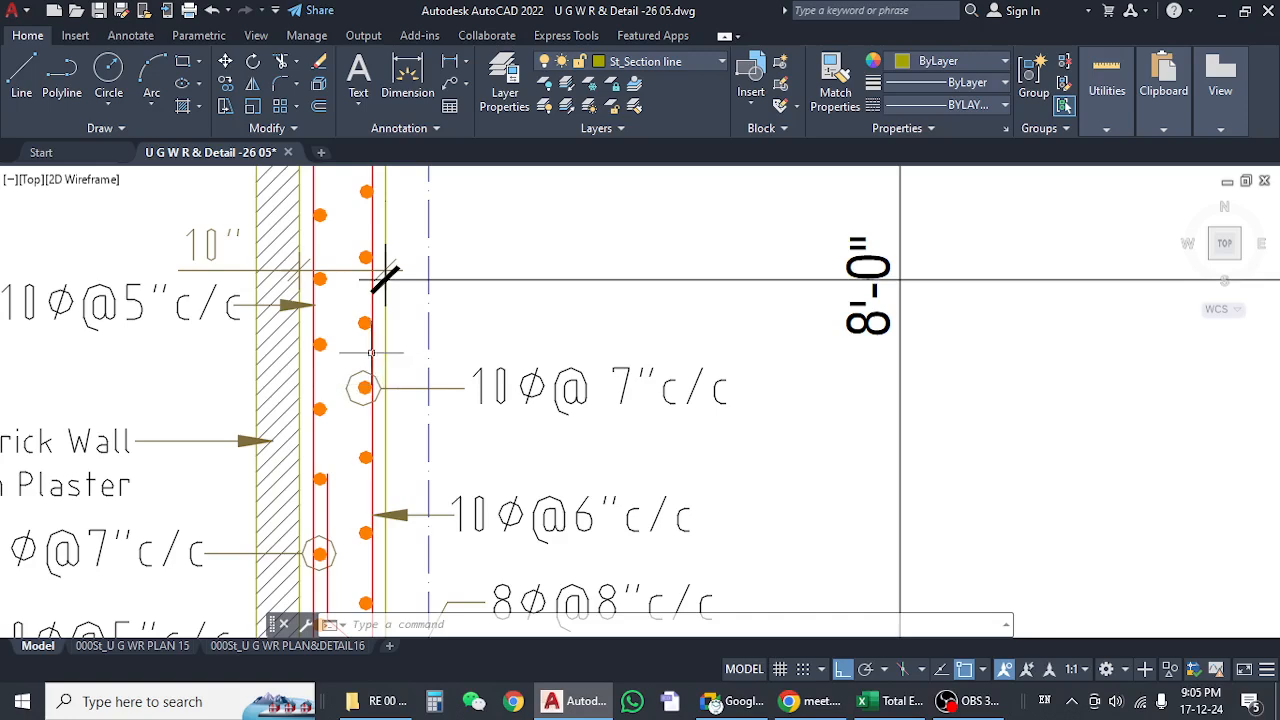
Select the retaining wall's vertical main bars in Section A-A and inspect their run and callouts.
{"action": "left_click", "coordinate": [371, 352]}
{"action": "scroll", "coordinate": [375, 358], "scroll_direction": "down", "scroll_amount": 4}
{"action": "scroll", "coordinate": [378, 362], "scroll_direction": "up", "scroll_amount": 4}
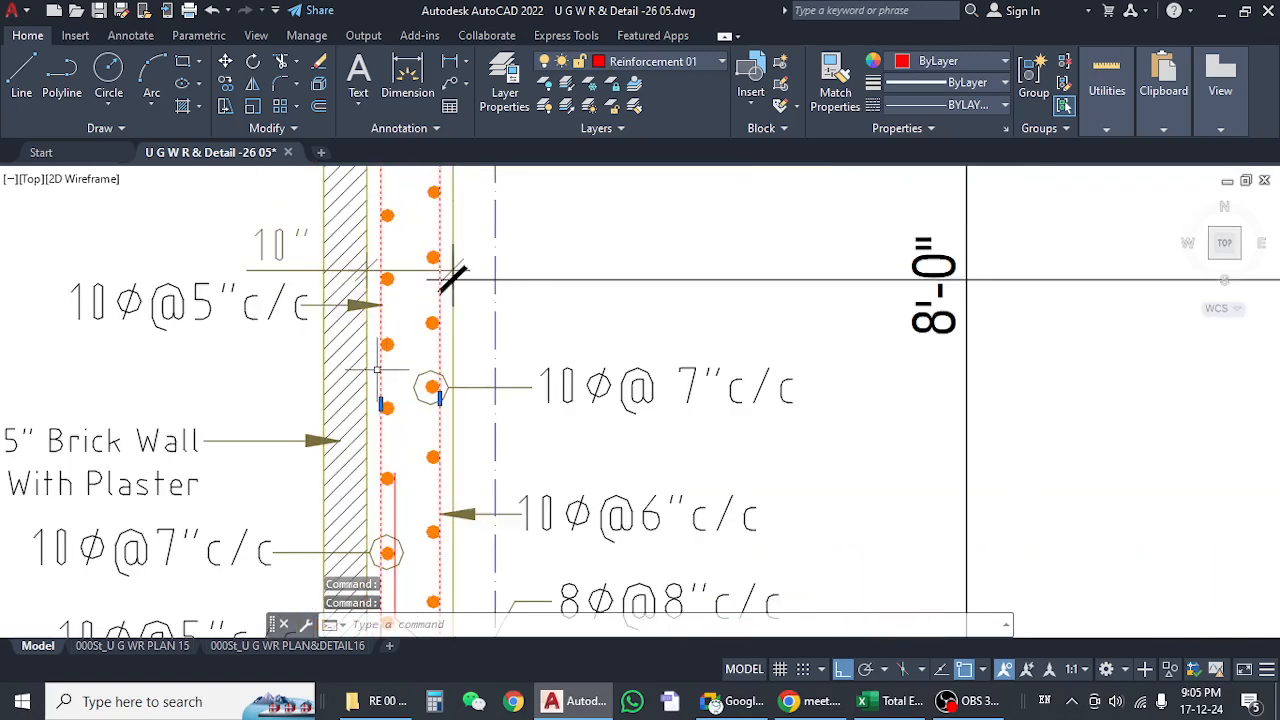
{"action": "scroll", "coordinate": [378, 370], "scroll_direction": "down", "scroll_amount": 4}
{"action": "scroll", "coordinate": [447, 396], "scroll_direction": "up", "scroll_amount": 4}
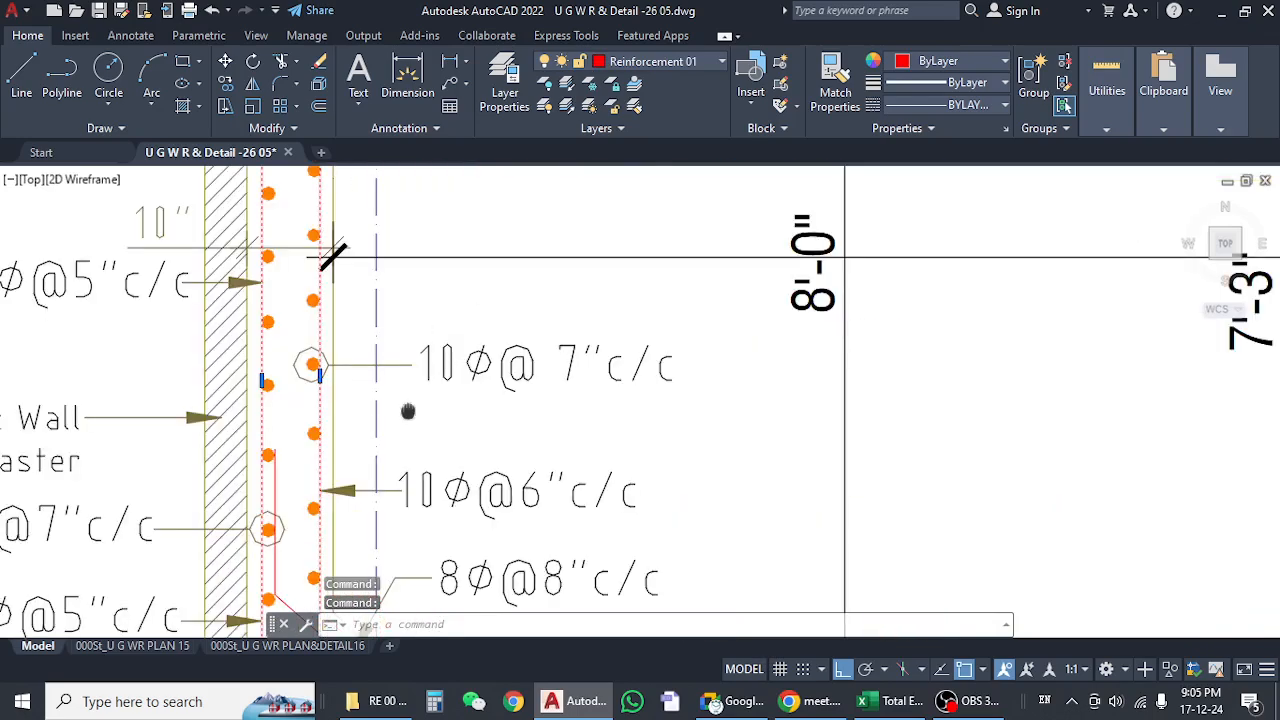
{"action": "mouse_move", "coordinate": [408, 412]}
{"action": "middle_mouse_down"}
{"action": "mouse_move", "coordinate": [449, 332]}
{"action": "mouse_move", "coordinate": [384, 332]}
{"action": "middle_mouse_up"}
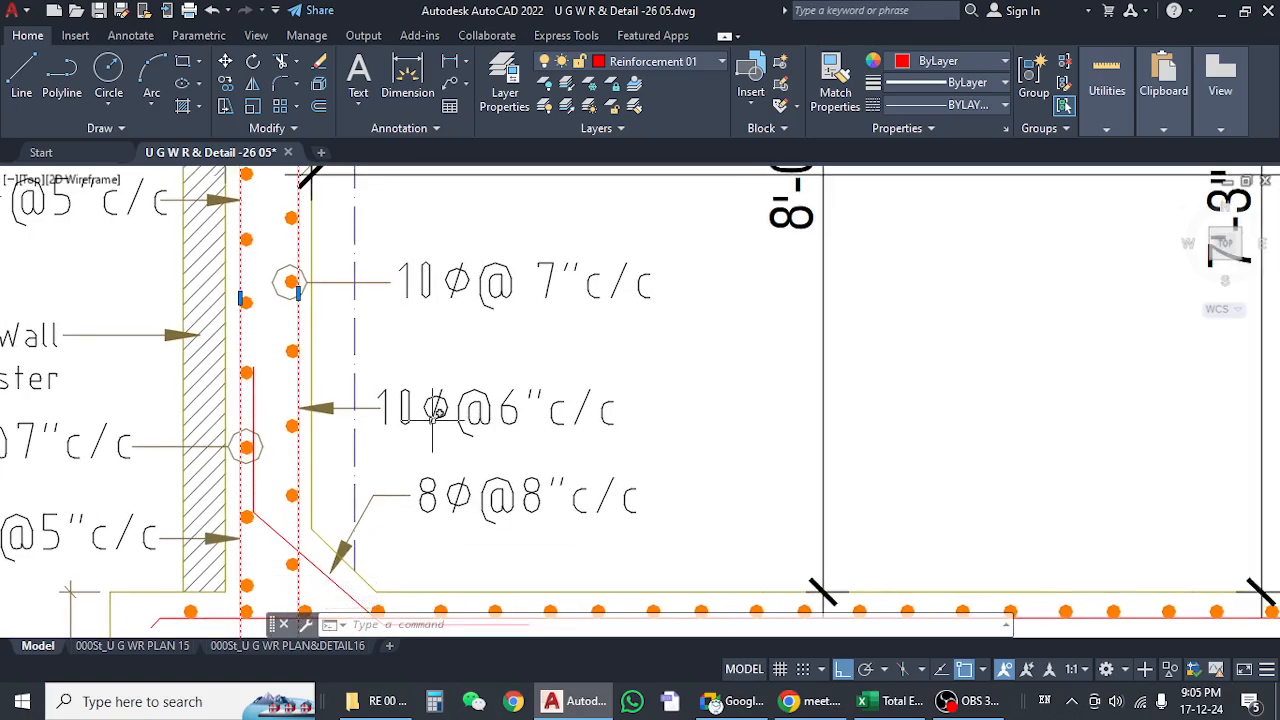
{"action": "scroll", "coordinate": [433, 410], "scroll_direction": "down", "scroll_amount": 2}
{"action": "mouse_move", "coordinate": [458, 275]}
{"action": "middle_mouse_down"}
{"action": "mouse_move", "coordinate": [451, 462]}
{"action": "mouse_move", "coordinate": [447, 388]}
{"action": "middle_mouse_up"}
{"action": "mouse_move", "coordinate": [202, 430]}
{"action": "middle_mouse_down"}
{"action": "mouse_move", "coordinate": [249, 400]}
{"action": "mouse_move", "coordinate": [277, 343]}
{"action": "middle_mouse_up"}
{"action": "scroll", "coordinate": [505, 375], "scroll_direction": "up", "scroll_amount": 2}
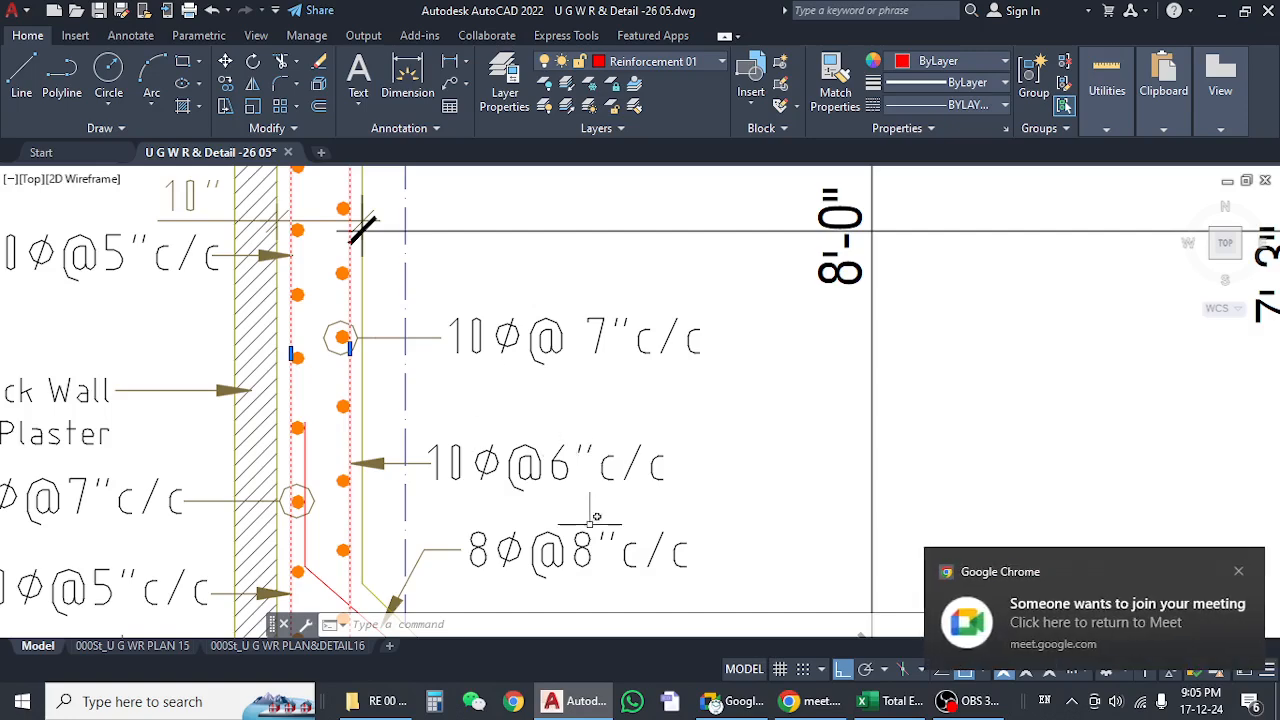
Switch to Google Meet, admit the waiting participant, and return to the AutoCAD drawing.
{"action": "left_click", "coordinate": [741, 708]}
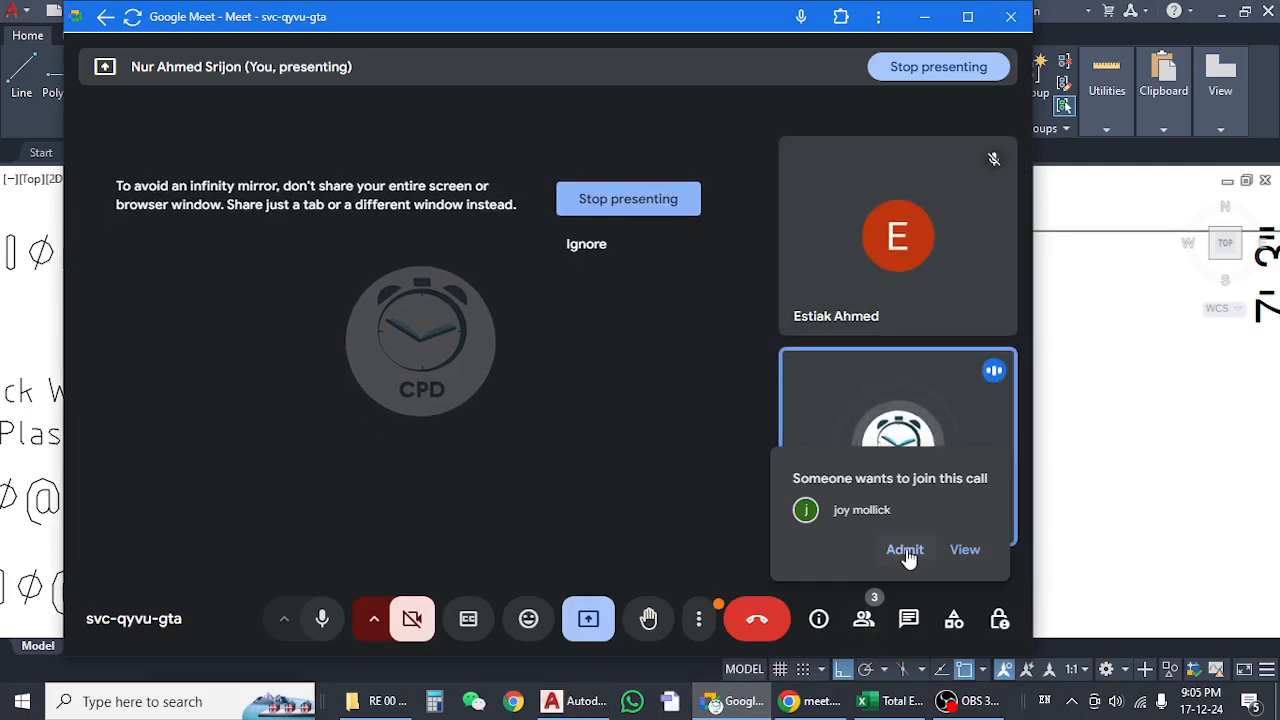
{"action": "left_click", "coordinate": [927, 18]}
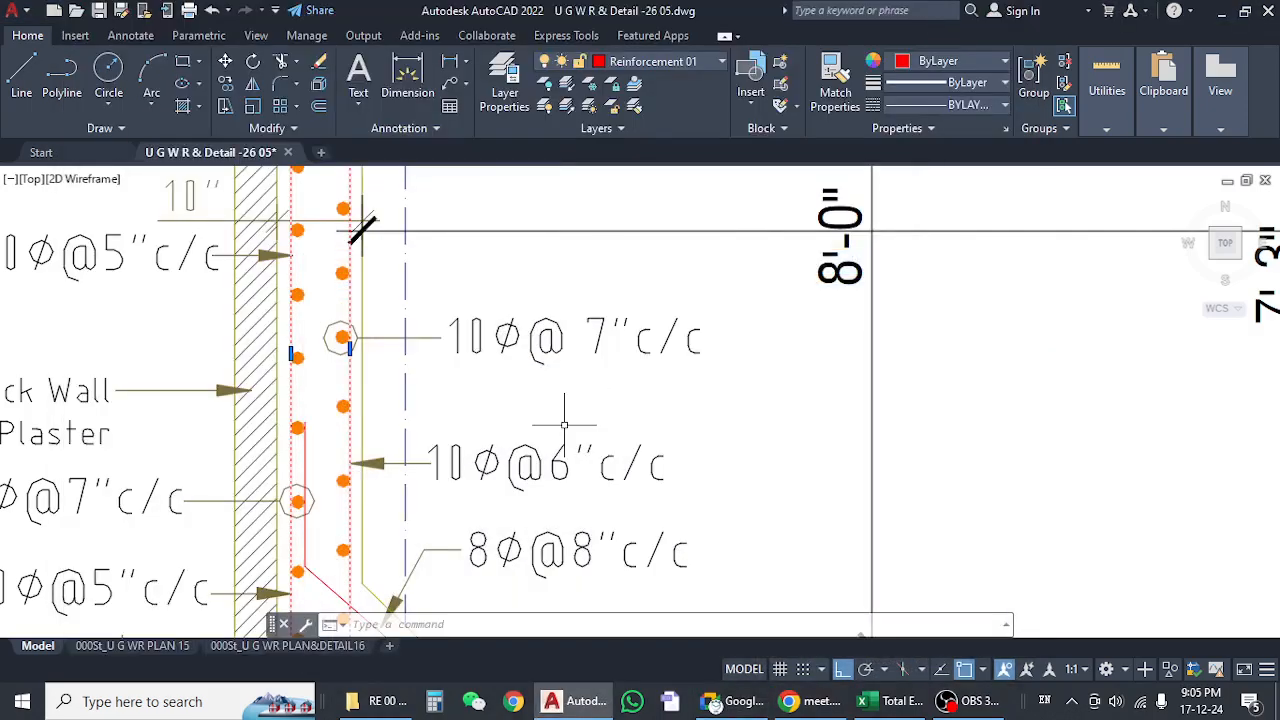
Compare the spacing callouts of the wall's outside and inside main bars, and clear the bar selection.
{"action": "scroll", "coordinate": [624, 372], "scroll_direction": "down", "scroll_amount": 2}
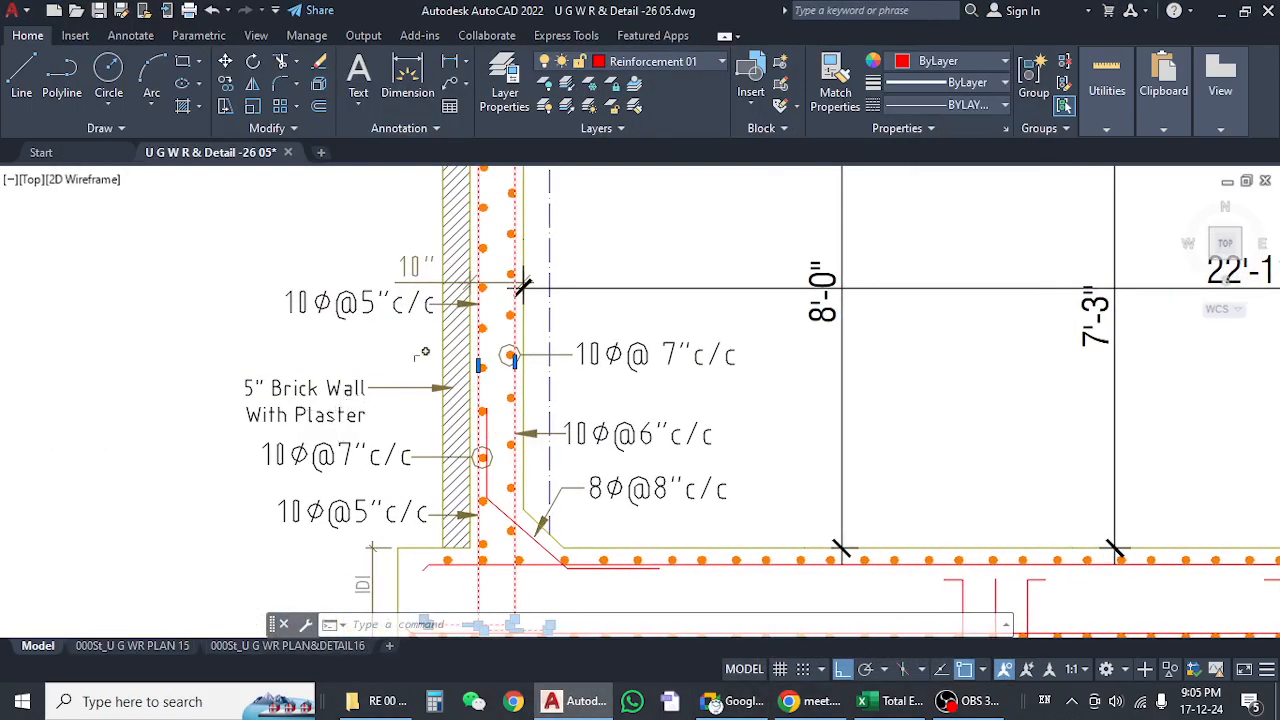
{"action": "scroll", "coordinate": [522, 287], "scroll_direction": "up", "scroll_amount": 6}
{"action": "scroll", "coordinate": [540, 275], "scroll_direction": "down", "scroll_amount": 4}
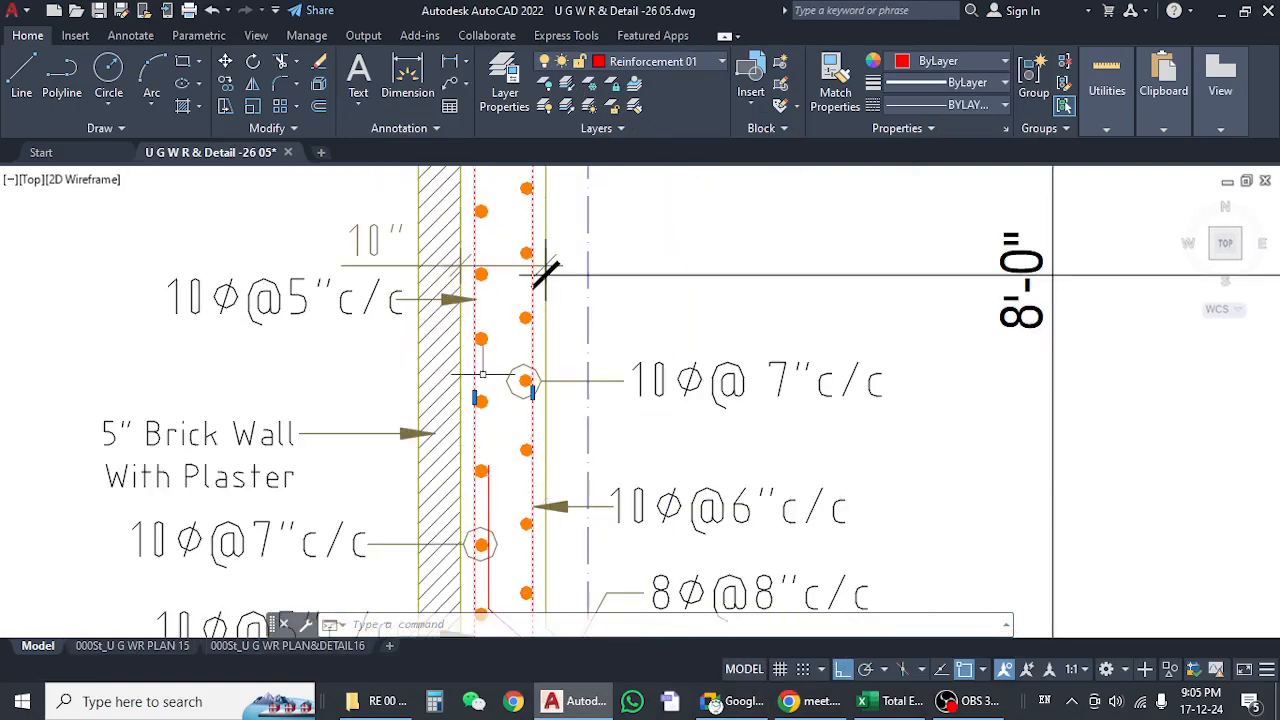
{"action": "mouse_move", "coordinate": [543, 273]}
{"action": "middle_mouse_down"}
{"action": "mouse_move", "coordinate": [537, 309]}
{"action": "mouse_move", "coordinate": [533, 251]}
{"action": "mouse_move", "coordinate": [505, 245]}
{"action": "middle_mouse_up"}
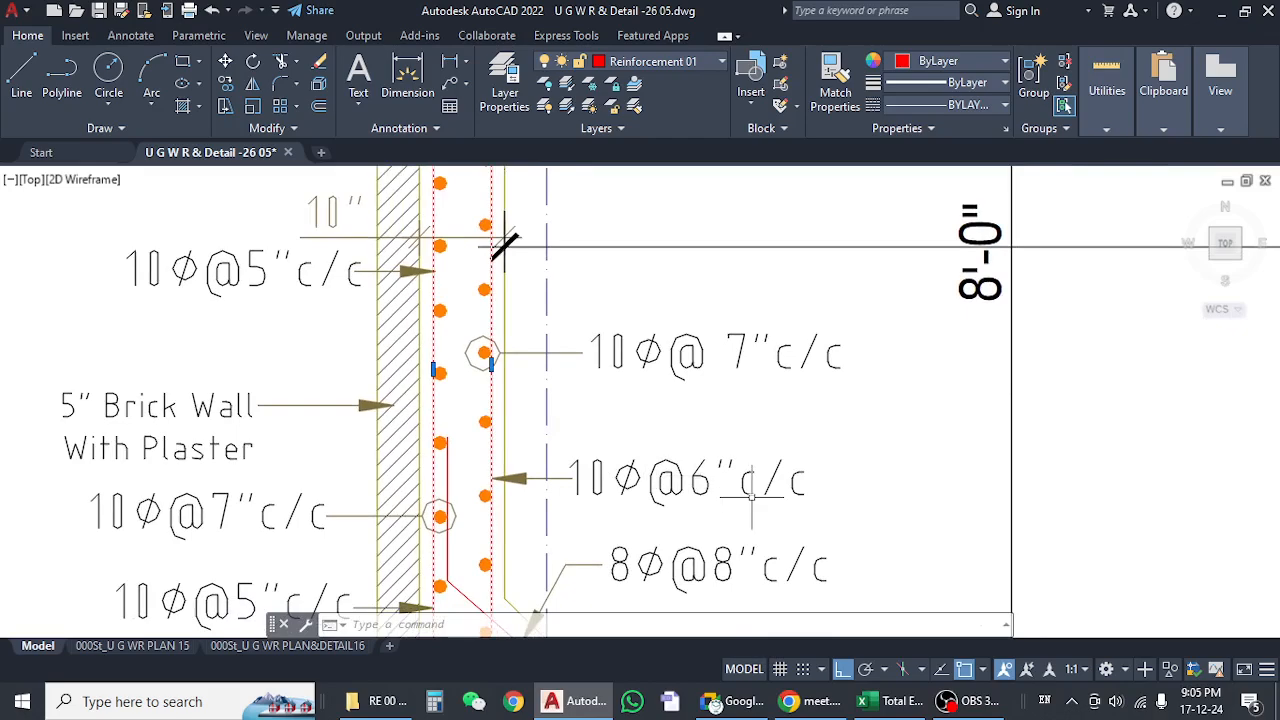
{"action": "mouse_move", "coordinate": [330, 271]}
{"action": "middle_mouse_down"}
{"action": "mouse_move", "coordinate": [409, 349]}
{"action": "mouse_move", "coordinate": [466, 380]}
{"action": "middle_mouse_up"}
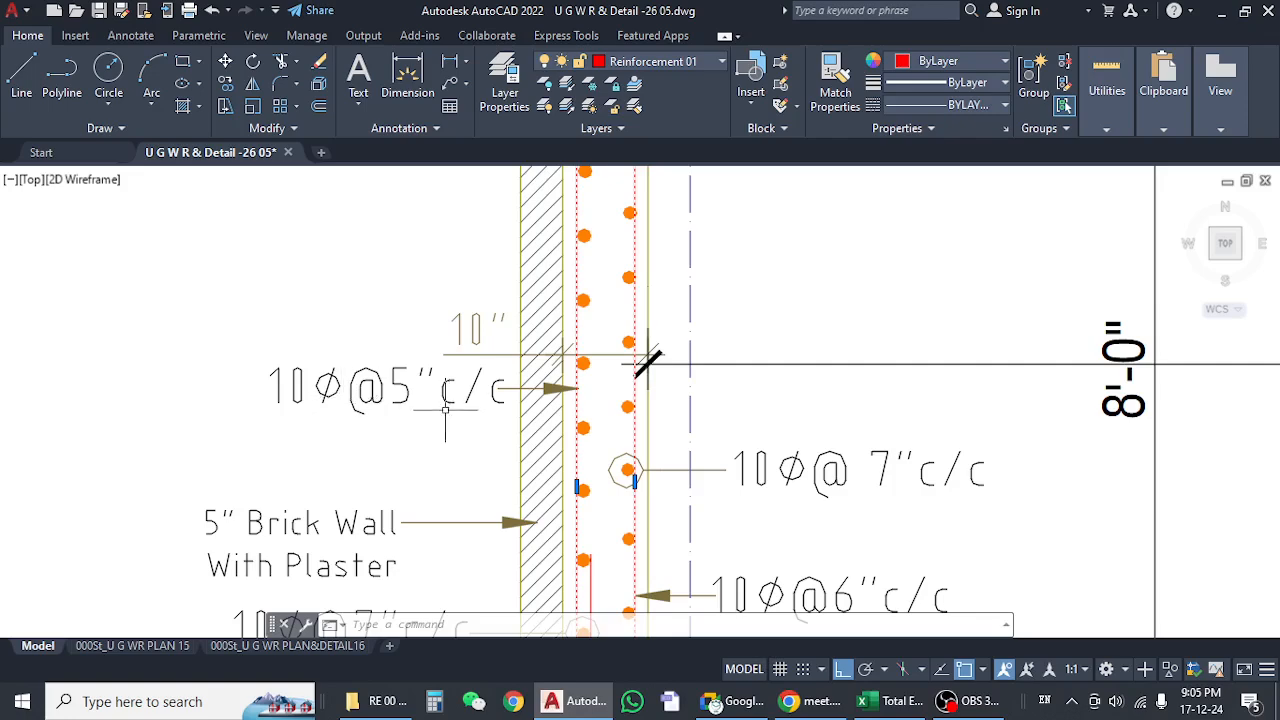
{"action": "scroll", "coordinate": [445, 410], "scroll_direction": "down", "scroll_amount": 4}
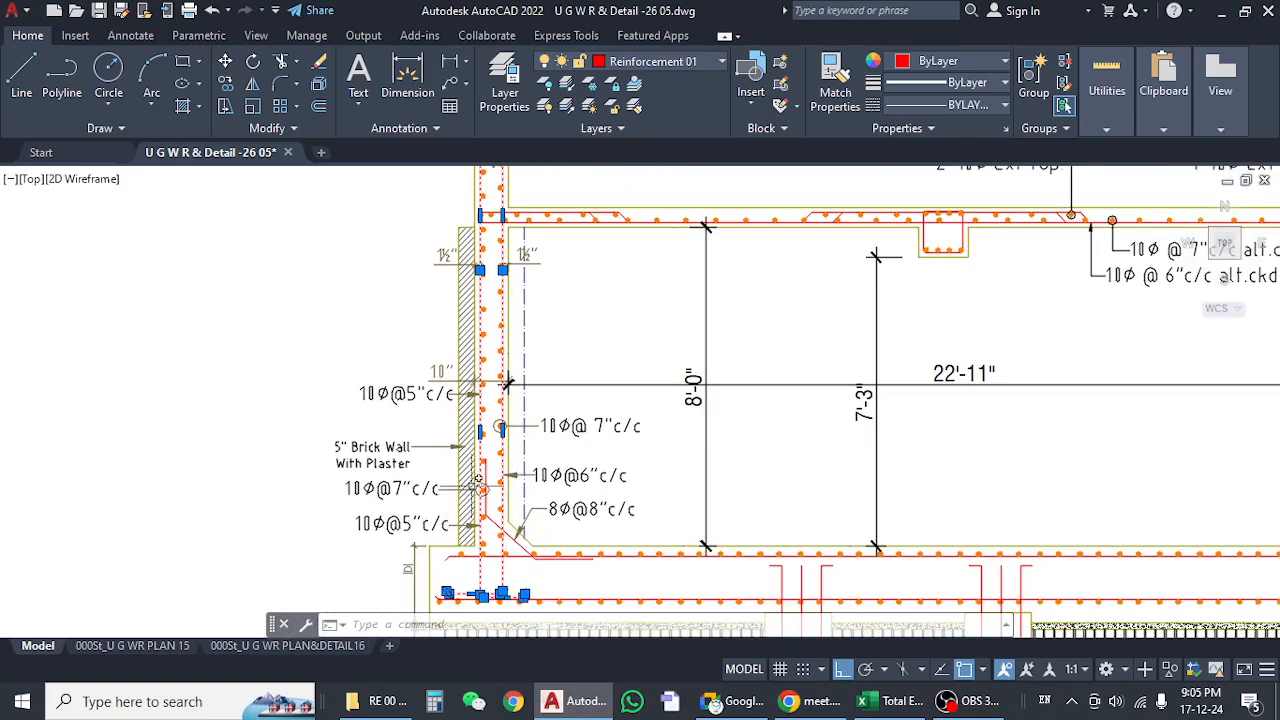
{"action": "scroll", "coordinate": [505, 448], "scroll_direction": "up", "scroll_amount": 3}
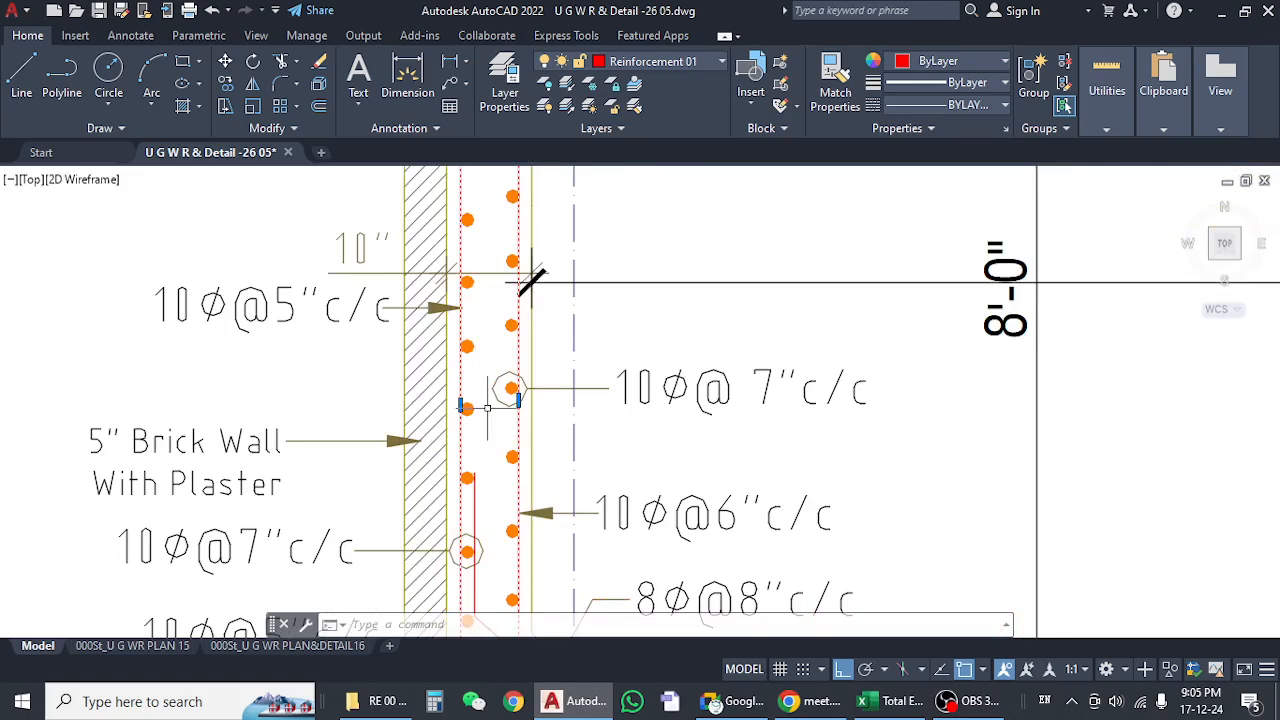
{"action": "key", "text": "Escape"}
Examine the binder rods on the inside and outside faces of the retaining wall and their spacing callouts.
{"action": "middle_click_drag", "start_coordinate": [487, 407], "coordinate": [500, 337]}
{"action": "mouse_move", "coordinate": [615, 370]}
{"action": "middle_mouse_down"}
{"action": "mouse_move", "coordinate": [594, 300]}
{"action": "mouse_move", "coordinate": [579, 427]}
{"action": "middle_mouse_up"}
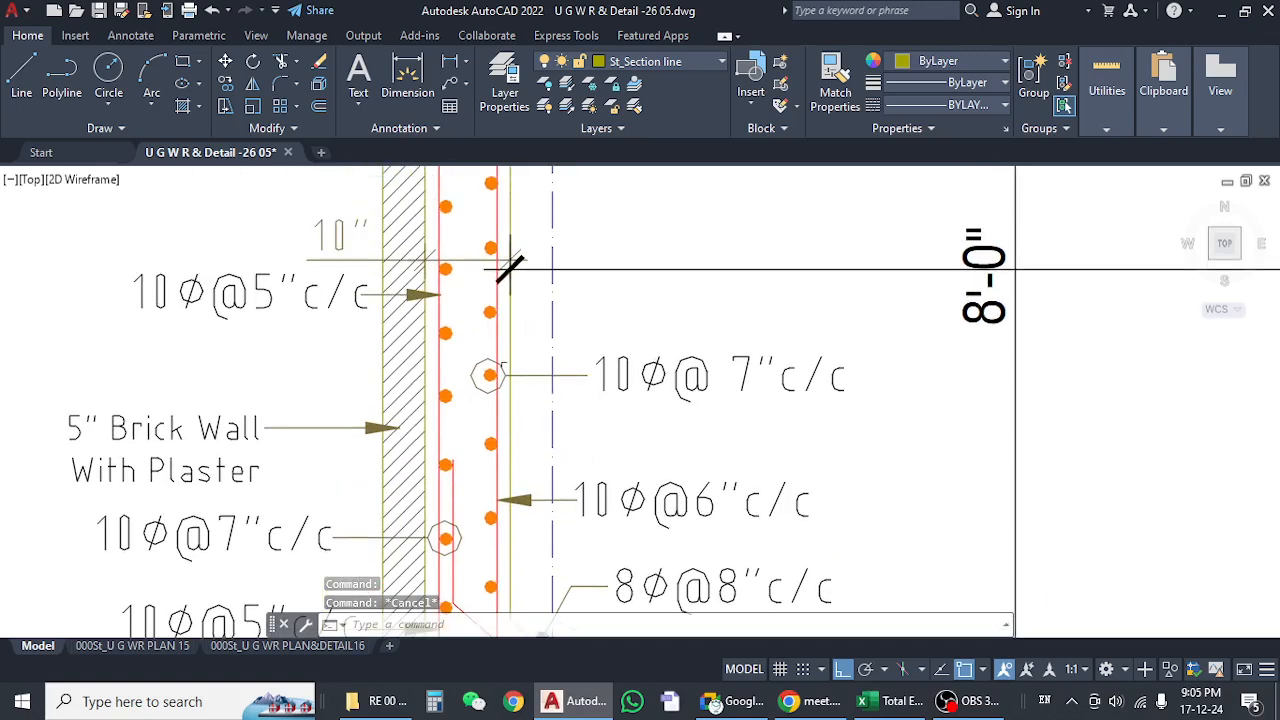
{"action": "middle_click_drag", "start_coordinate": [486, 334], "coordinate": [495, 391]}
{"action": "scroll", "coordinate": [496, 388], "scroll_direction": "down", "scroll_amount": 3}
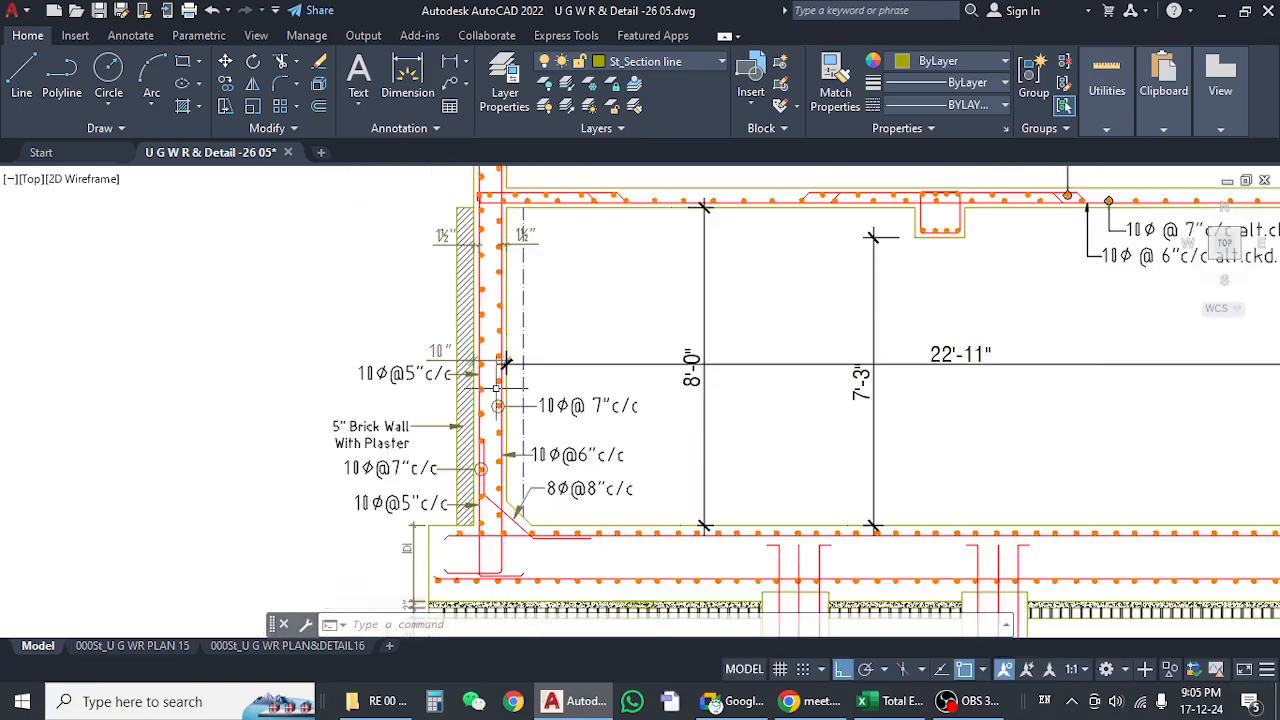
{"action": "middle_click_drag", "start_coordinate": [515, 341], "coordinate": [510, 385]}
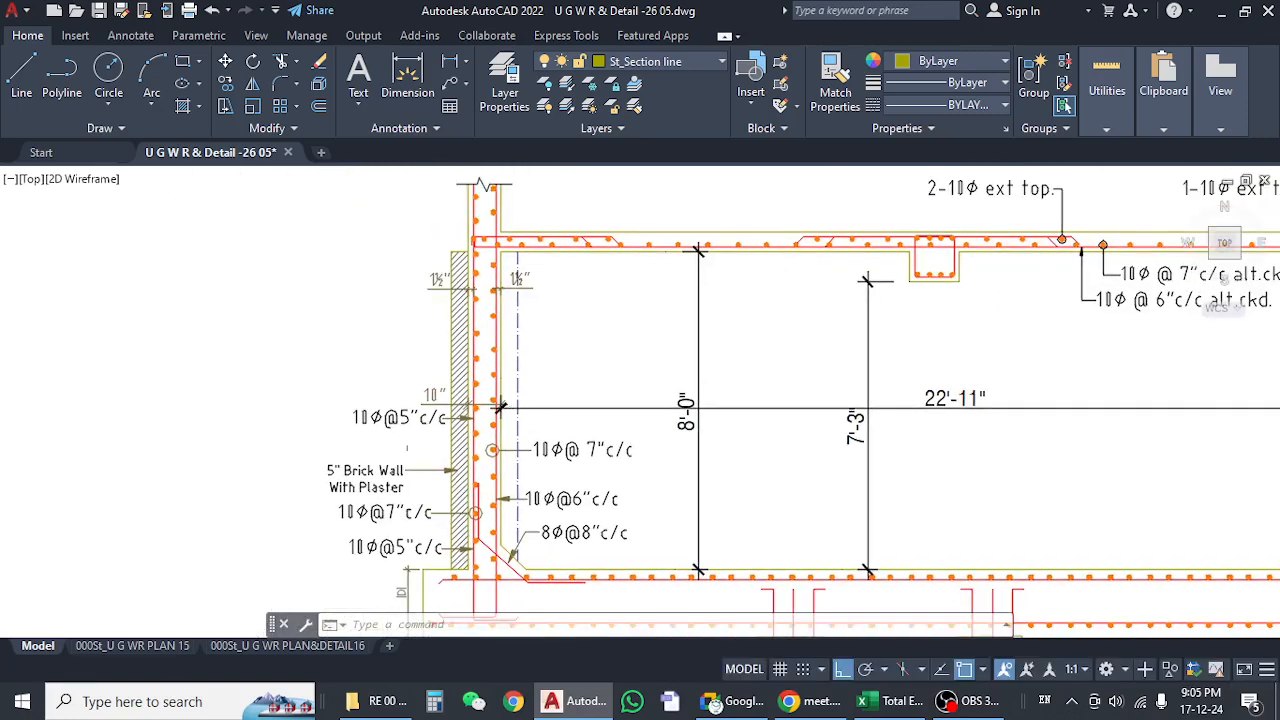
{"action": "middle_click_drag", "start_coordinate": [412, 470], "coordinate": [424, 415]}
{"action": "scroll", "coordinate": [424, 415], "scroll_direction": "up", "scroll_amount": 4}
{"action": "middle_click_drag", "start_coordinate": [418, 505], "coordinate": [430, 393]}
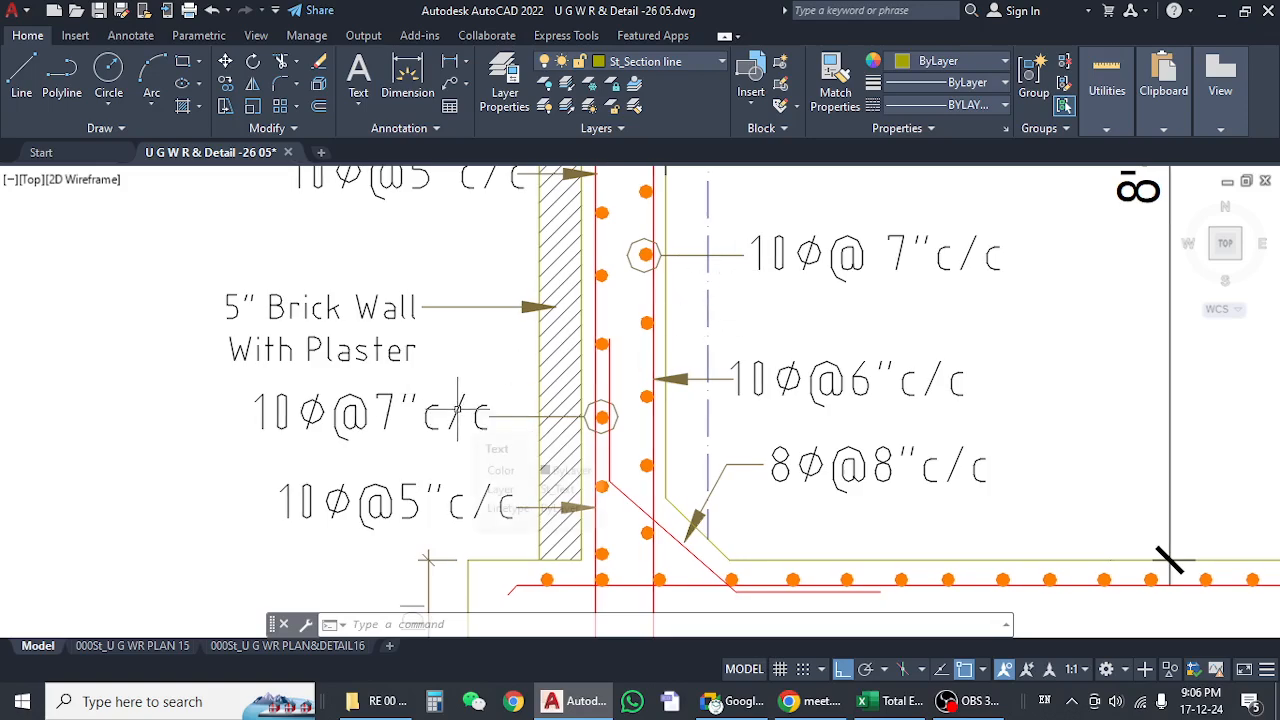
Select the diagonal bar at the wall's bottom corner to inspect its shape and callout, and clear the selection.
{"action": "scroll", "coordinate": [454, 418], "scroll_direction": "down", "scroll_amount": 2}
{"action": "middle_click_drag", "start_coordinate": [578, 538], "coordinate": [513, 495]}
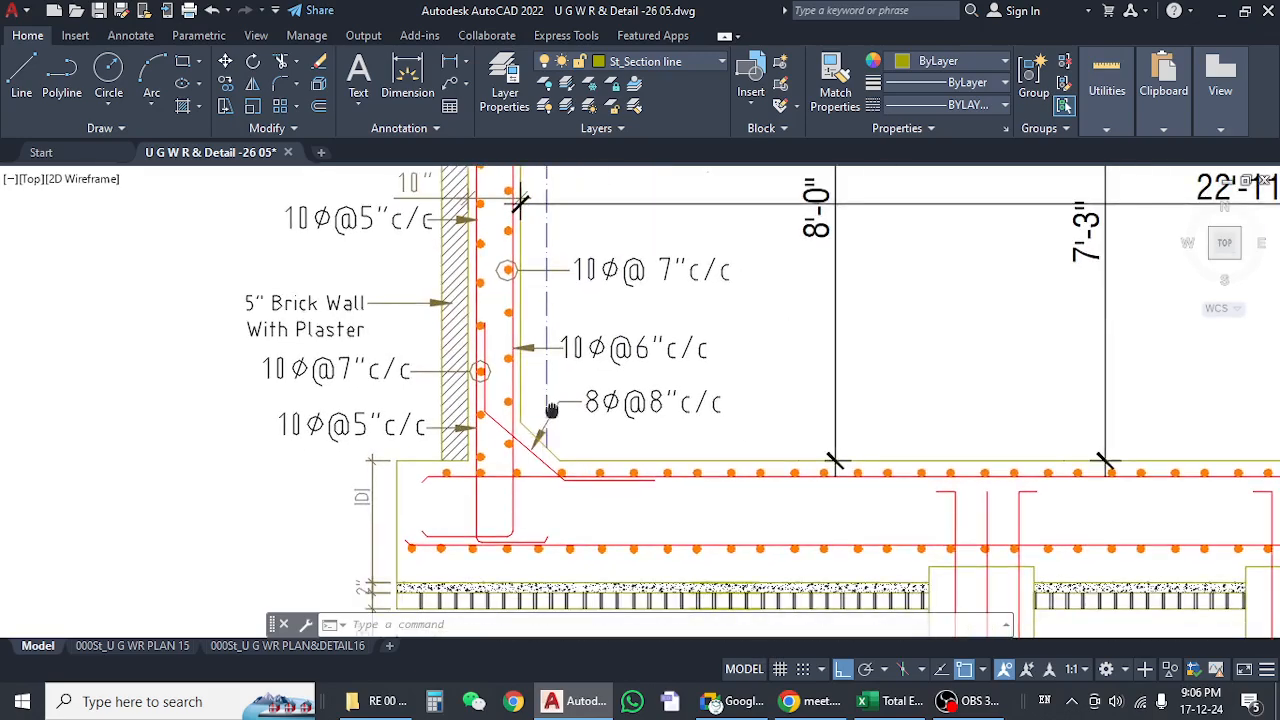
{"action": "middle_click_drag", "start_coordinate": [551, 410], "coordinate": [543, 420]}
{"action": "scroll", "coordinate": [500, 451], "scroll_direction": "up", "scroll_amount": 4}
{"action": "left_click", "coordinate": [483, 457]}
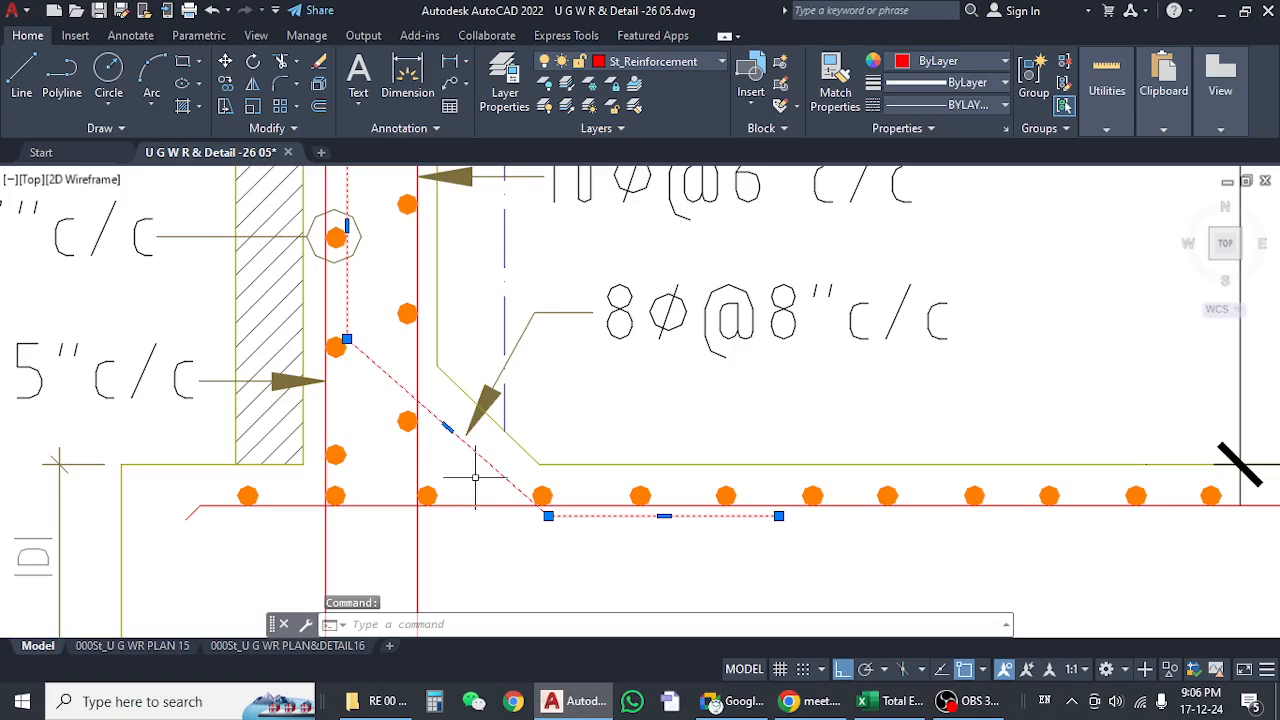
{"action": "scroll", "coordinate": [591, 423], "scroll_direction": "down", "scroll_amount": 2}
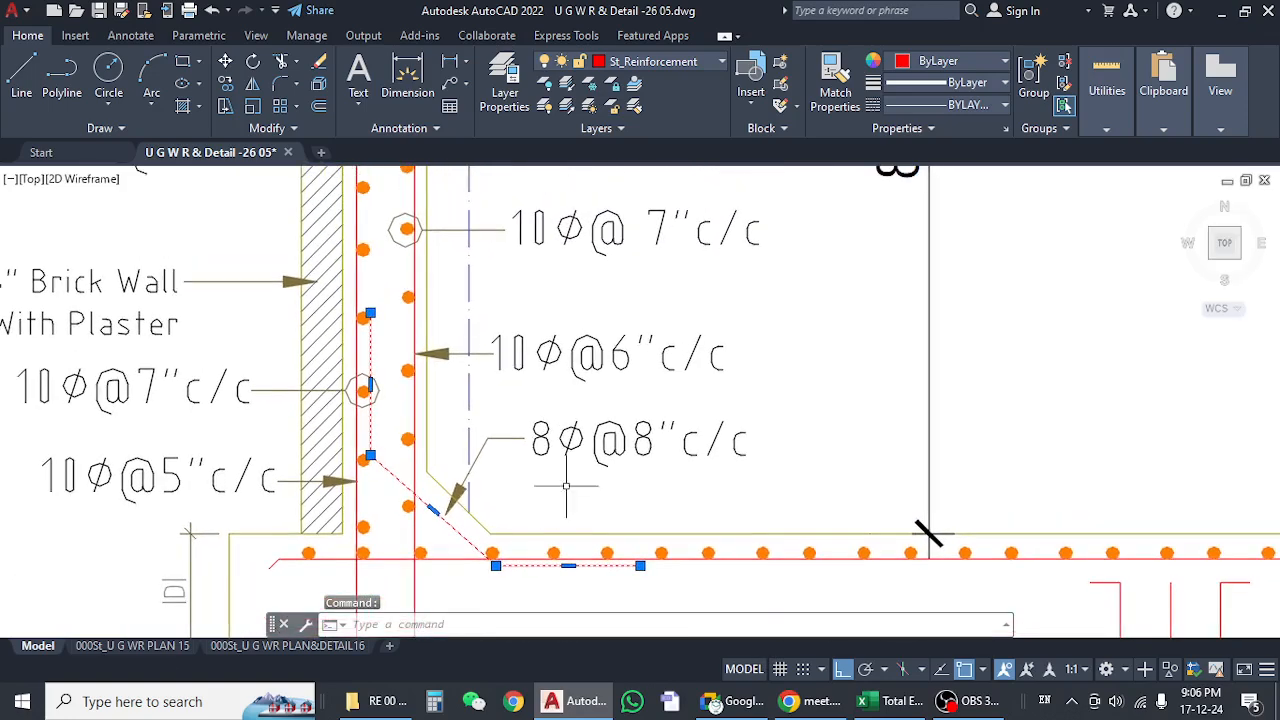
{"action": "key", "text": "Escape"}
{"action": "key", "text": "Escape"}
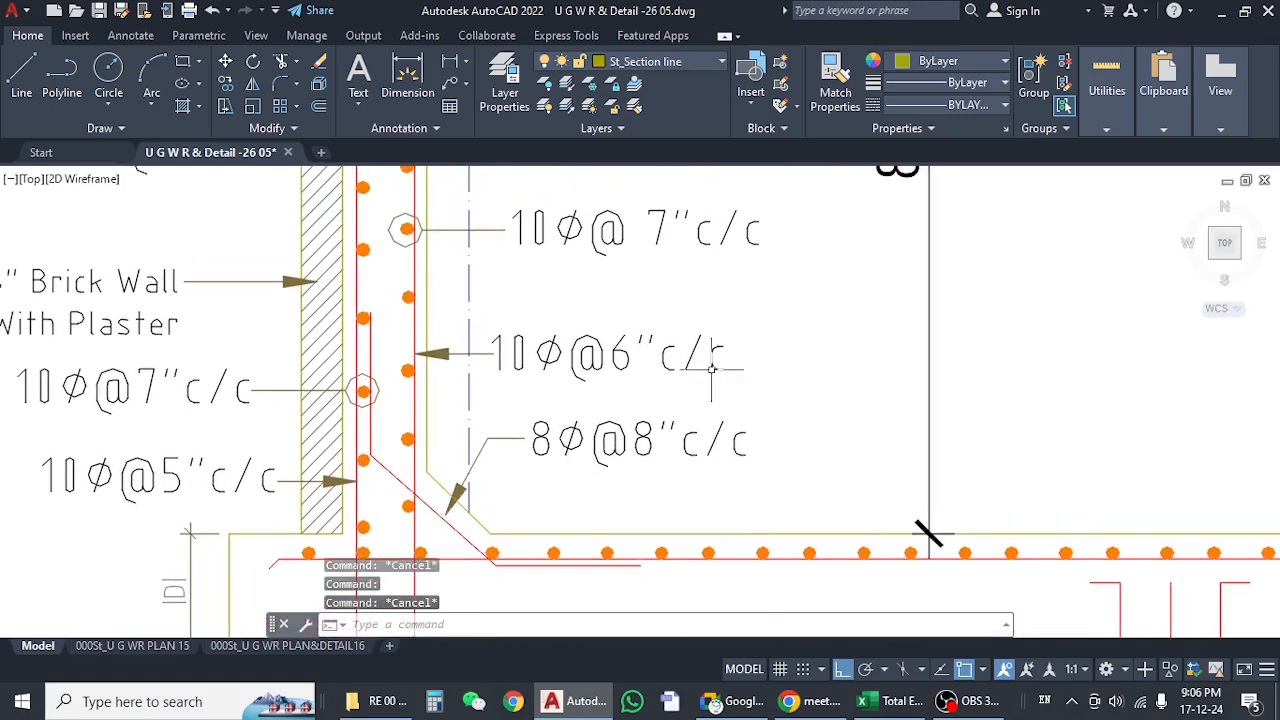
Look along Section A-A past the lift core to the retaining wall at the opposite end.
{"action": "scroll", "coordinate": [606, 418], "scroll_direction": "down", "scroll_amount": 6}
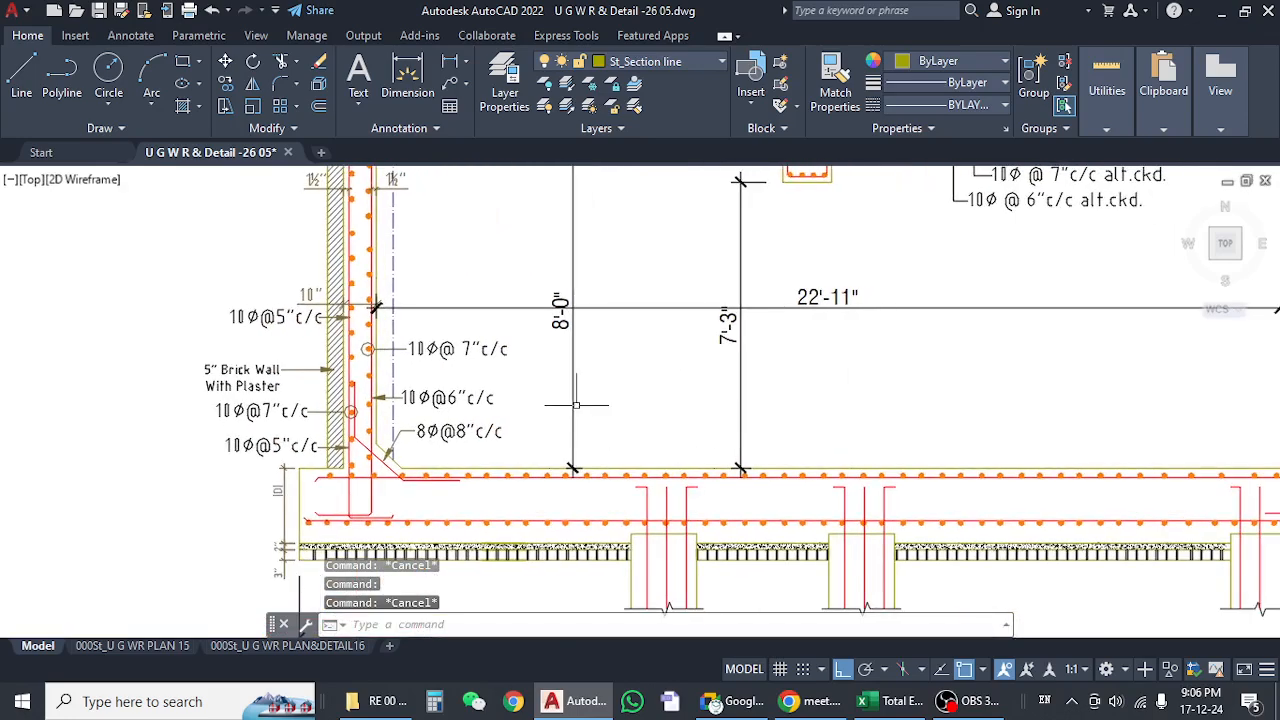
{"action": "mouse_move", "coordinate": [582, 432]}
{"action": "middle_mouse_down"}
{"action": "mouse_move", "coordinate": [496, 430]}
{"action": "mouse_move", "coordinate": [523, 452]}
{"action": "mouse_move", "coordinate": [549, 451]}
{"action": "middle_mouse_up"}
{"action": "scroll", "coordinate": [600, 352], "scroll_direction": "up", "scroll_amount": 2}
{"action": "middle_click_drag", "start_coordinate": [694, 448], "coordinate": [234, 440]}
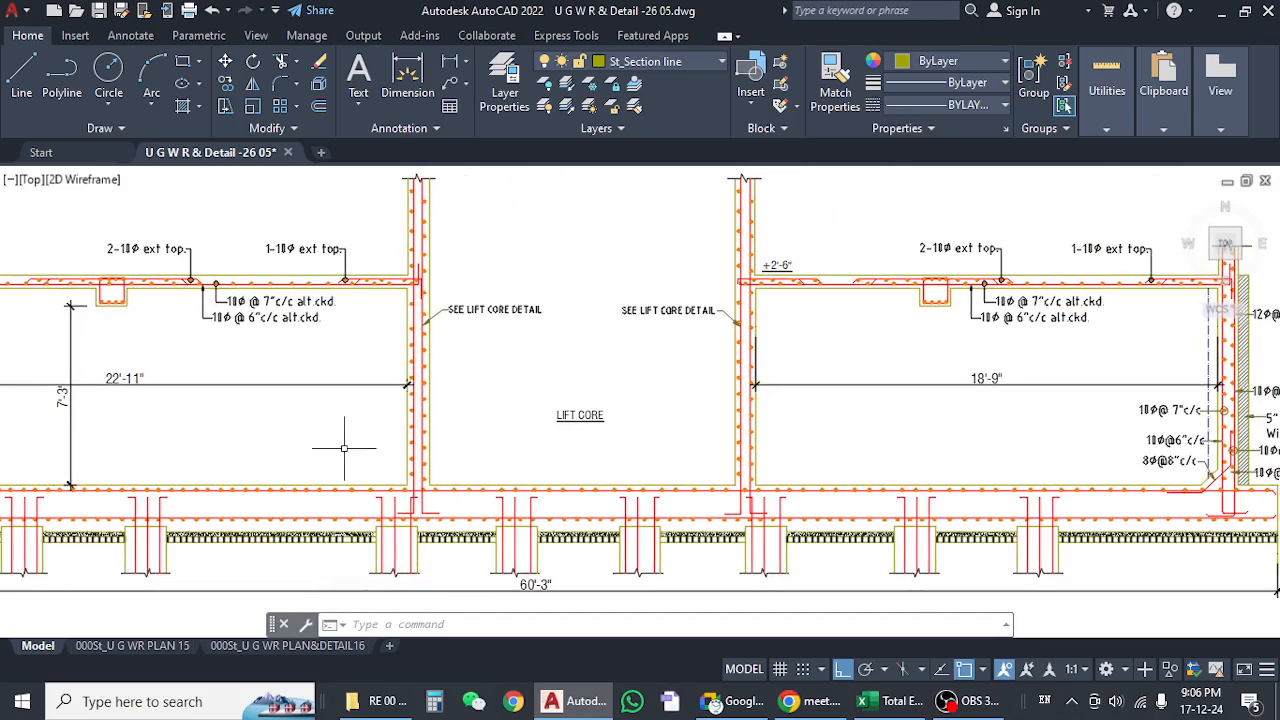
Examine the main bar and binder callouts of the retaining wall at the far end of Section A-A.
{"action": "middle_click_drag", "start_coordinate": [1000, 422], "coordinate": [699, 437]}
{"action": "scroll", "coordinate": [970, 362], "scroll_direction": "up", "scroll_amount": 5}
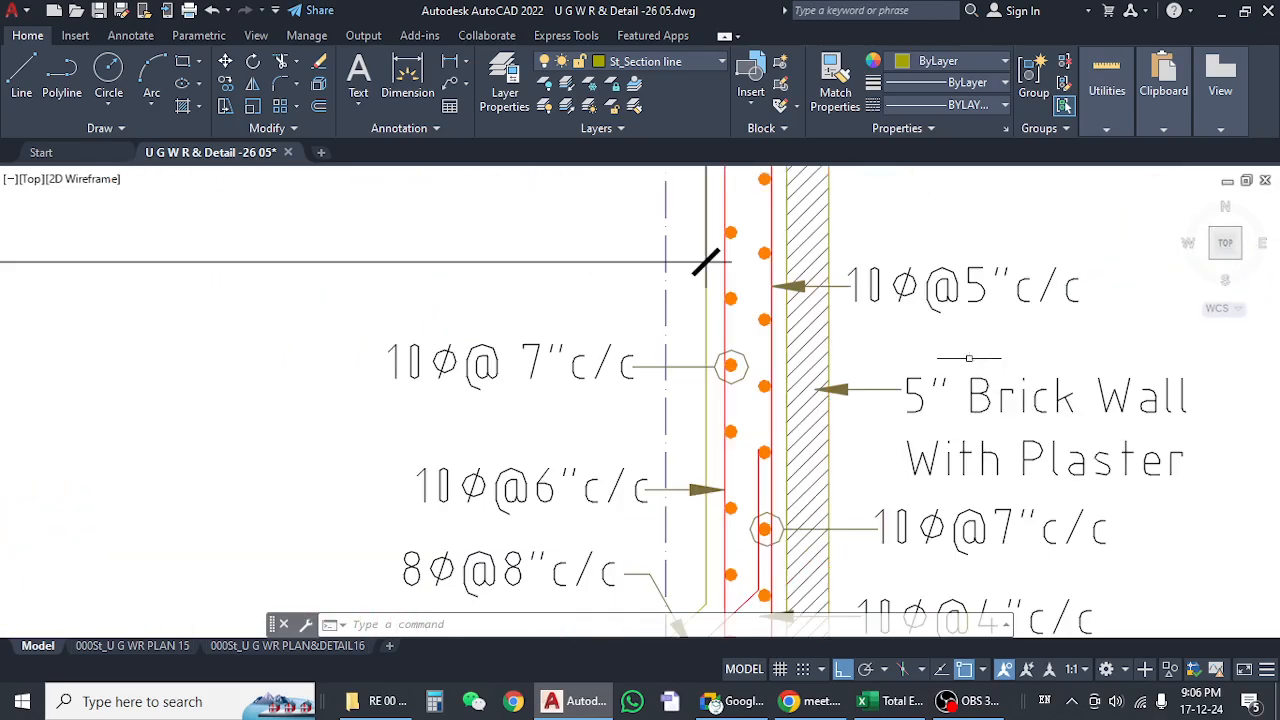
{"action": "scroll", "coordinate": [970, 360], "scroll_direction": "down", "scroll_amount": 4}
{"action": "scroll", "coordinate": [970, 362], "scroll_direction": "down", "scroll_amount": 6}
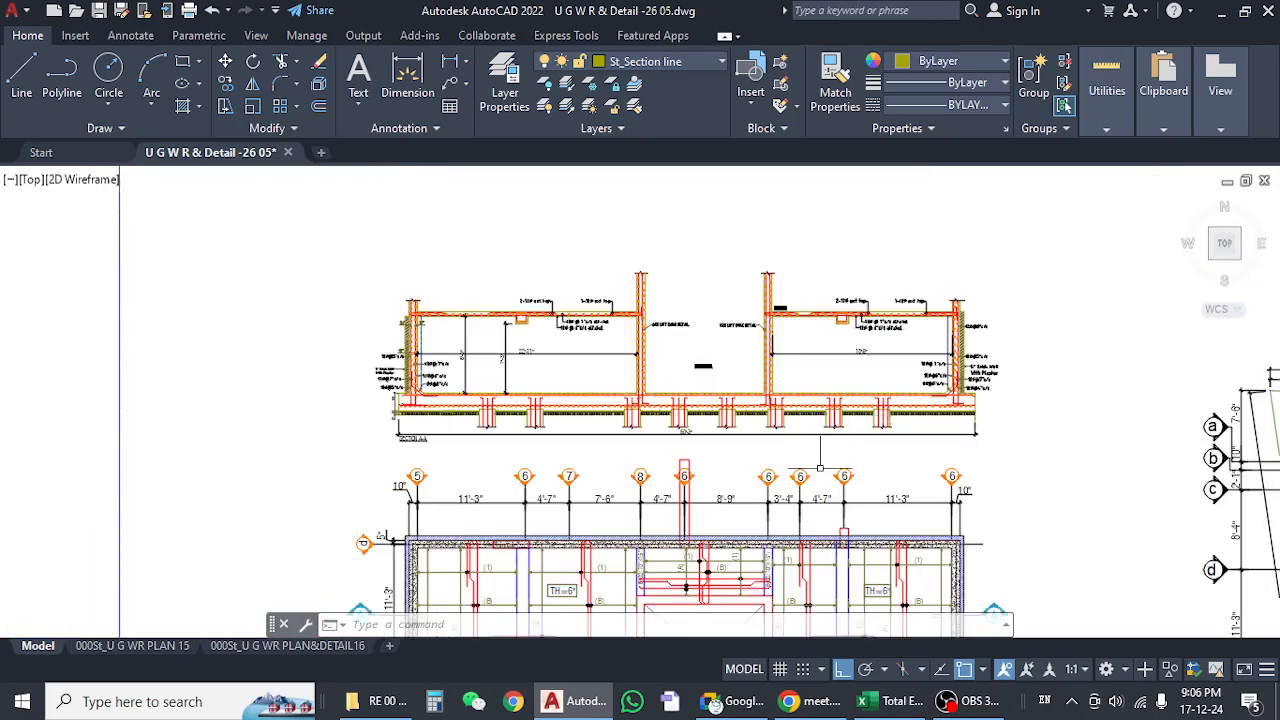
Compare Section A-A with the top slab plan to locate the retaining walls around the tank.
{"action": "middle_click_drag", "start_coordinate": [814, 463], "coordinate": [836, 400]}
{"action": "mouse_move", "coordinate": [461, 456]}
{"action": "middle_mouse_down"}
{"action": "mouse_move", "coordinate": [474, 383]}
{"action": "mouse_move", "coordinate": [465, 334]}
{"action": "middle_mouse_up"}
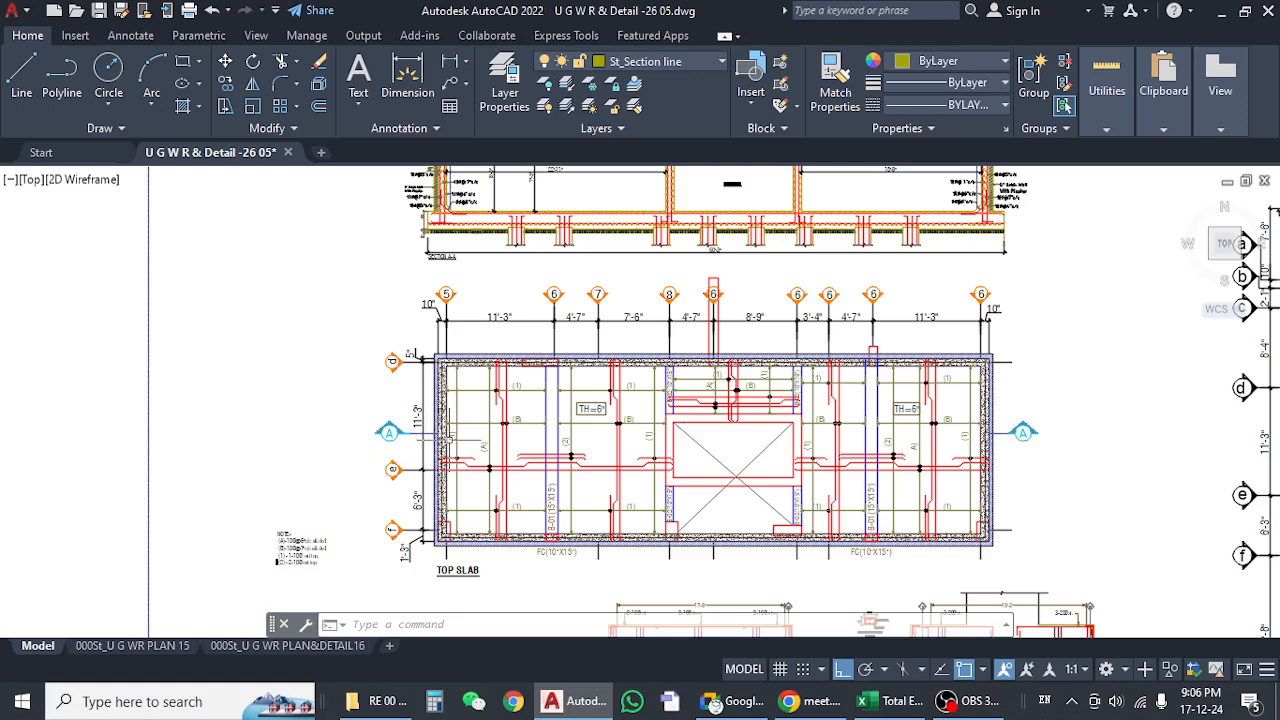
{"action": "middle_click_drag", "start_coordinate": [447, 440], "coordinate": [467, 528]}
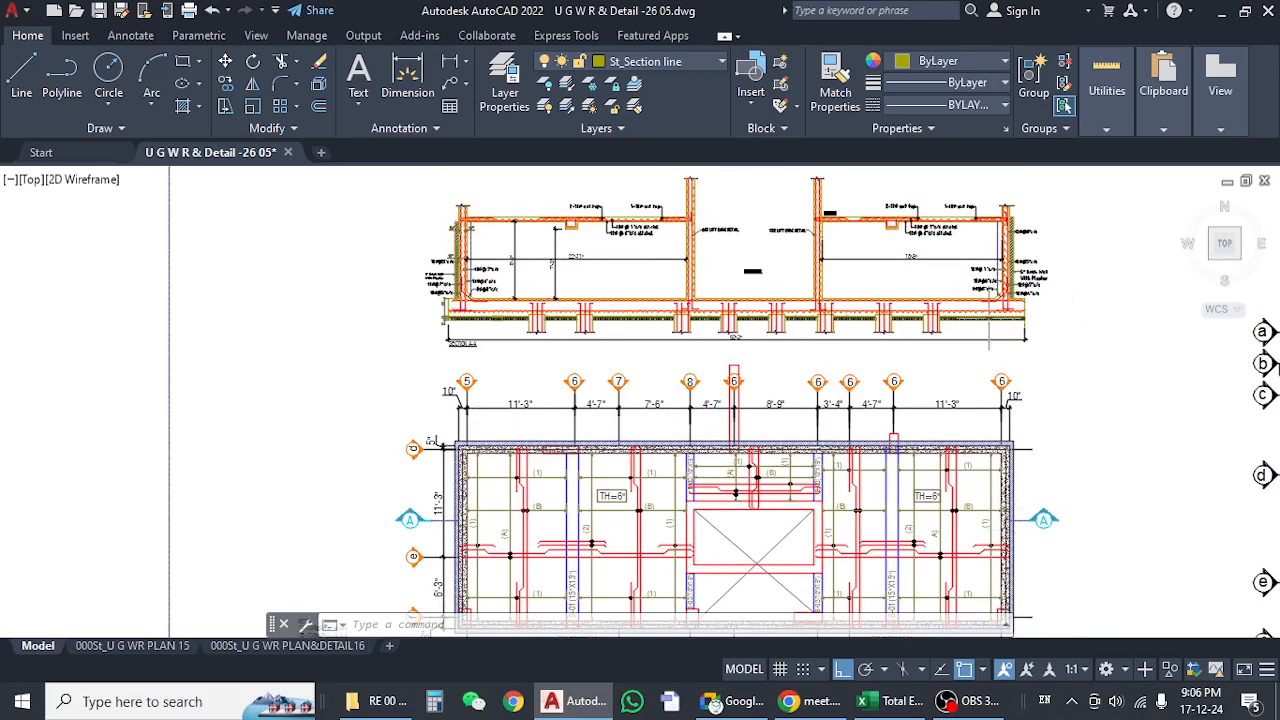
{"action": "mouse_move", "coordinate": [830, 427]}
{"action": "middle_mouse_down"}
{"action": "mouse_move", "coordinate": [835, 357]}
{"action": "mouse_move", "coordinate": [860, 333]}
{"action": "middle_mouse_up"}
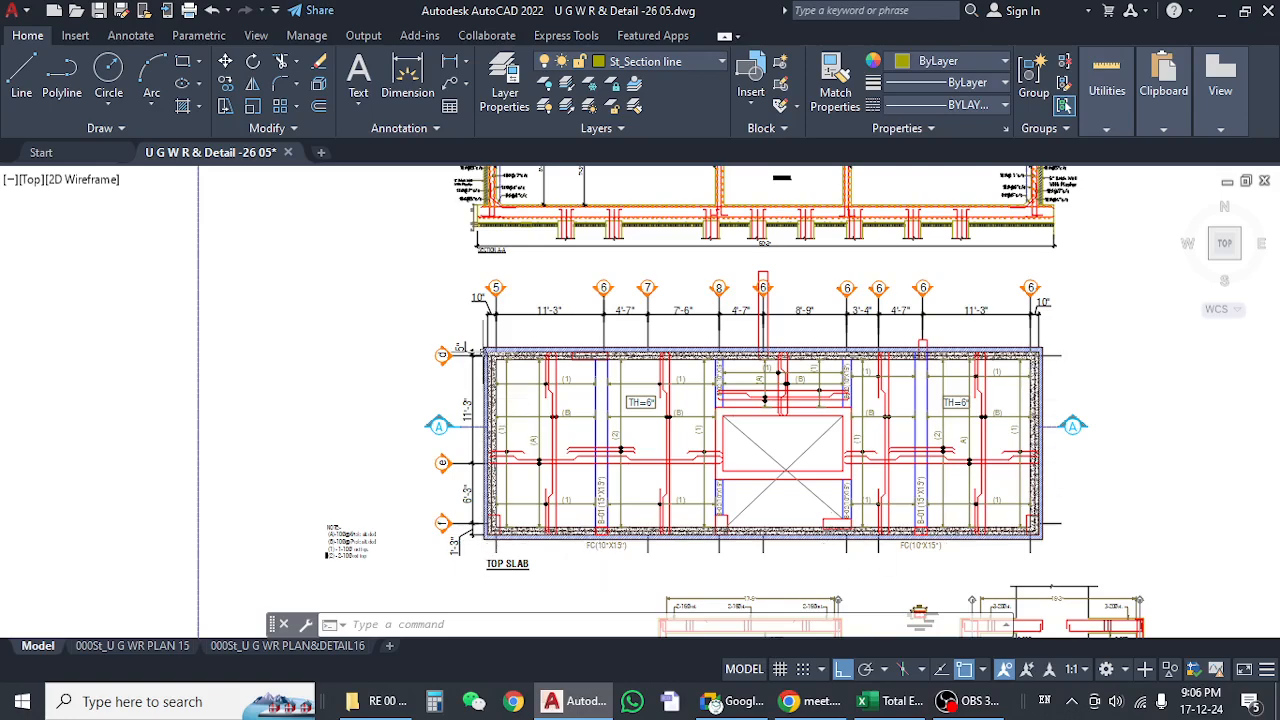
{"action": "middle_click_drag", "start_coordinate": [1068, 398], "coordinate": [986, 371]}
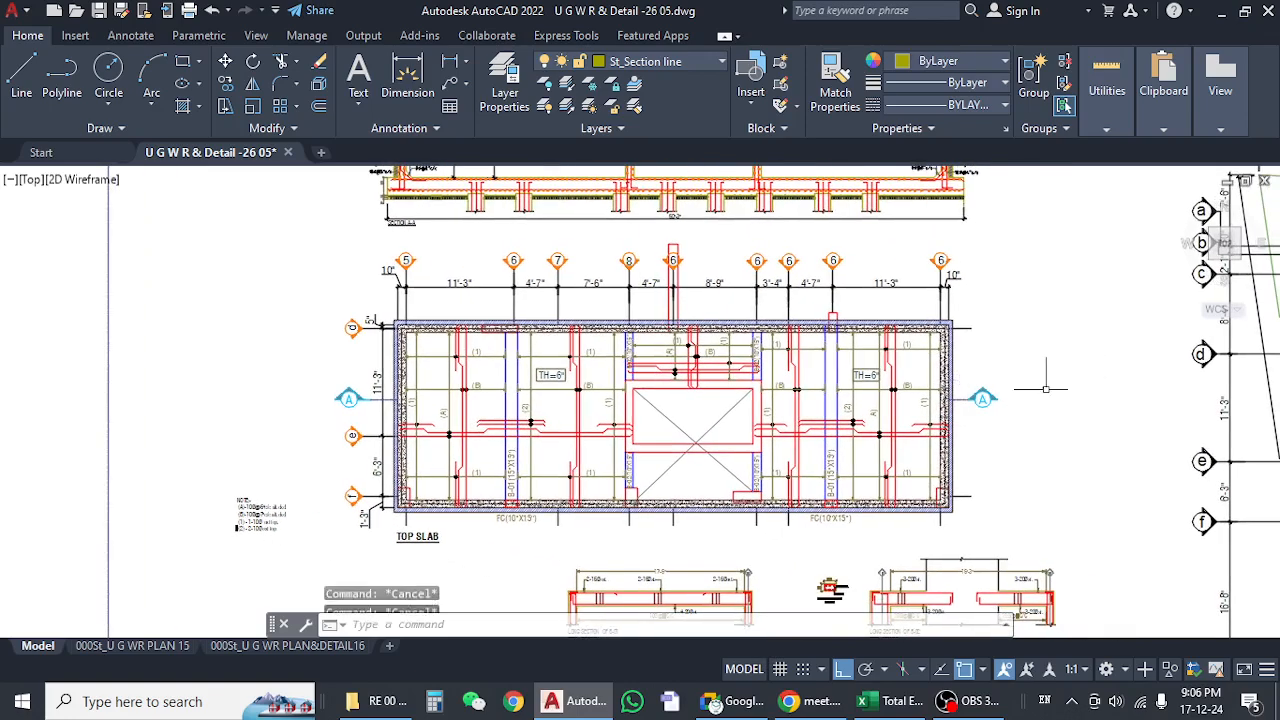
{"action": "key", "text": "Escape"}
{"action": "key", "text": "Escape"}
{"action": "key", "text": "Escape"}
Select the centreline rectangle inside the retaining wall on the top slab plan to inspect its extent, and clear the selection.
{"action": "scroll", "coordinate": [410, 383], "scroll_direction": "up", "scroll_amount": 4}
{"action": "middle_click_drag", "start_coordinate": [445, 321], "coordinate": [473, 335]}
{"action": "scroll", "coordinate": [473, 335], "scroll_direction": "down", "scroll_amount": 2}
{"action": "middle_click_drag", "start_coordinate": [490, 262], "coordinate": [505, 402]}
{"action": "scroll", "coordinate": [470, 427], "scroll_direction": "up", "scroll_amount": 7}
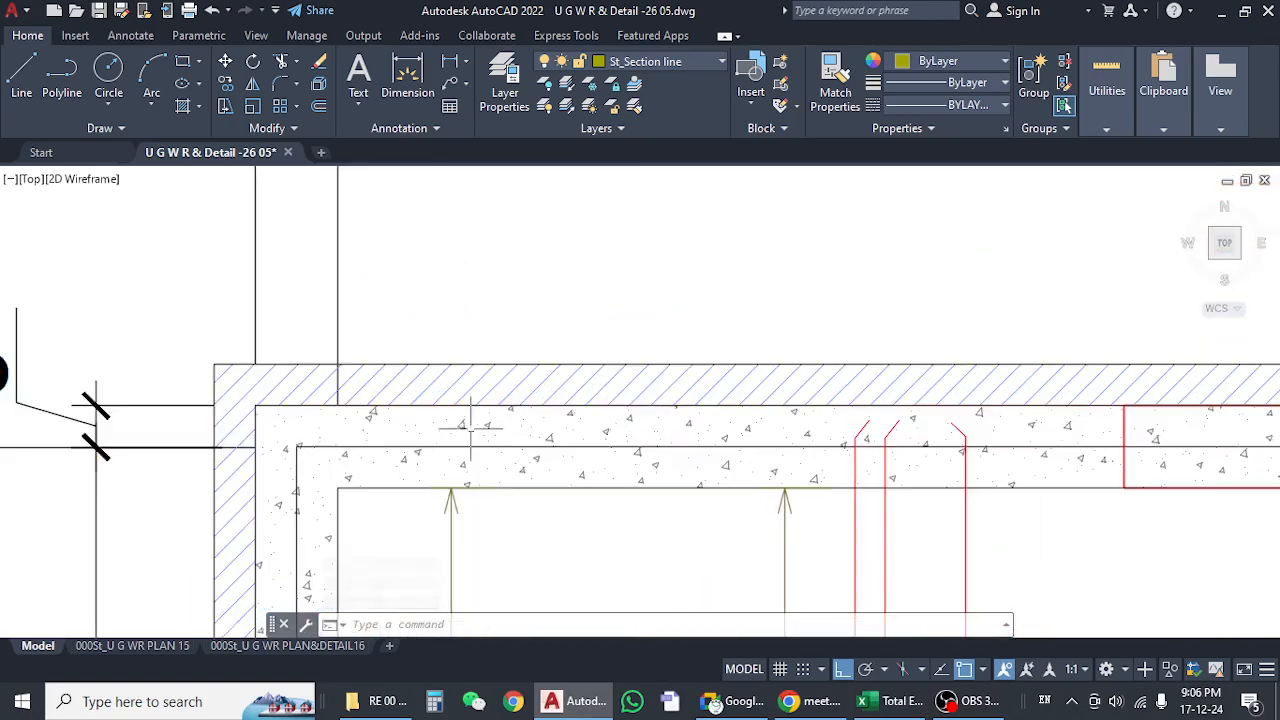
{"action": "left_click", "coordinate": [458, 446]}
{"action": "scroll", "coordinate": [543, 297], "scroll_direction": "down", "scroll_amount": 8}
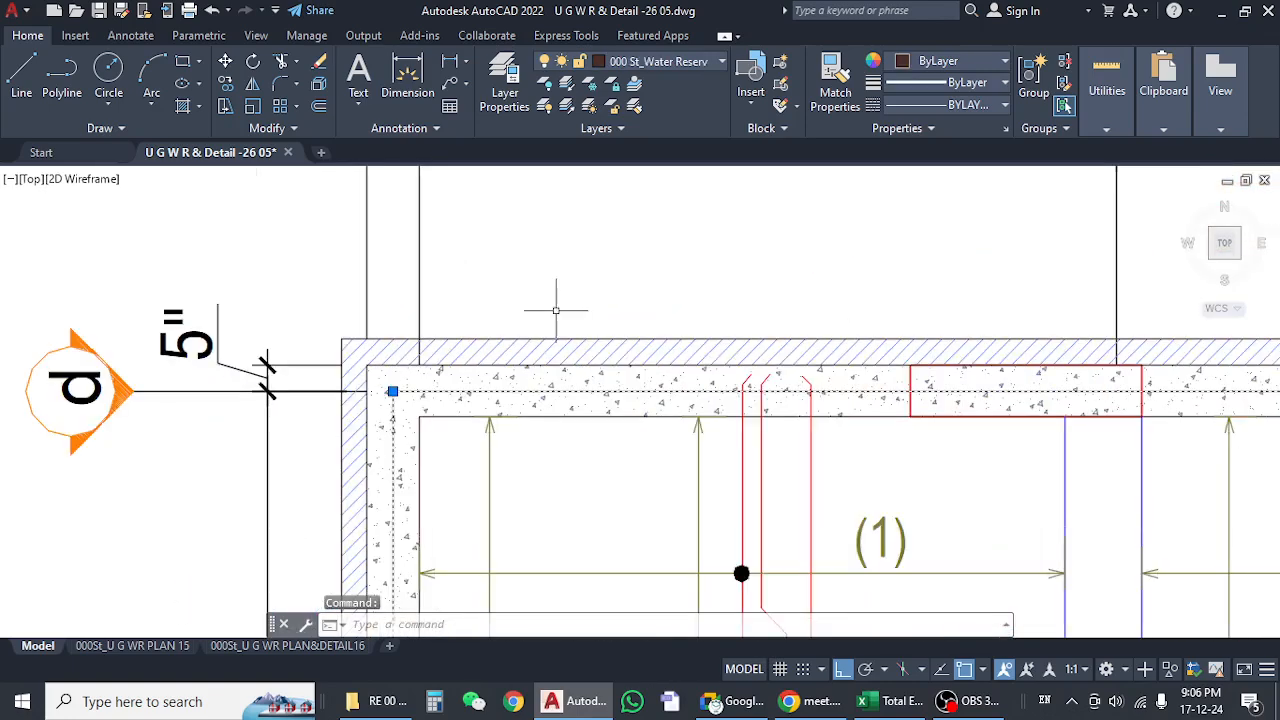
{"action": "scroll", "coordinate": [490, 330], "scroll_direction": "down", "scroll_amount": 6}
{"action": "scroll", "coordinate": [545, 330], "scroll_direction": "up", "scroll_amount": 6}
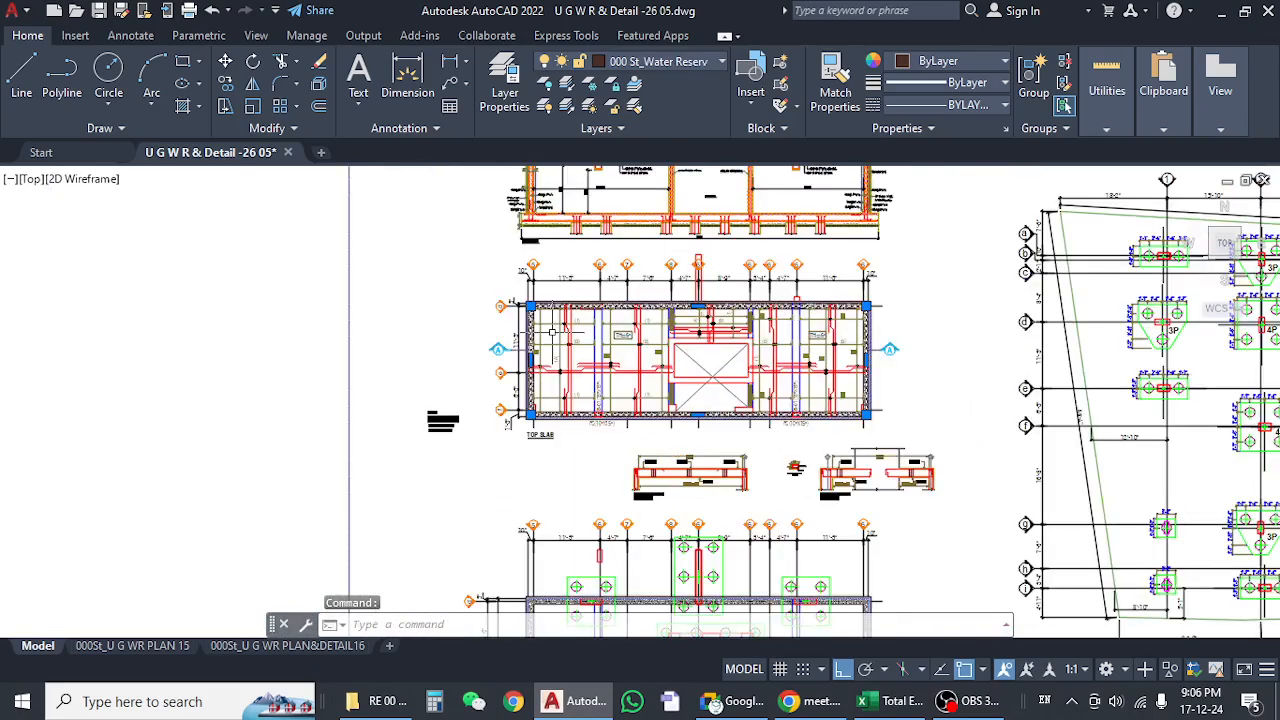
{"action": "middle_click_drag", "start_coordinate": [528, 218], "coordinate": [524, 324]}
{"action": "key", "text": "Escape"}
{"action": "key", "text": "Escape"}
Look along the retaining wall on grid d of the top slab plan and its grid dimensions, from corner to corner.
{"action": "scroll", "coordinate": [514, 320], "scroll_direction": "up", "scroll_amount": 4}
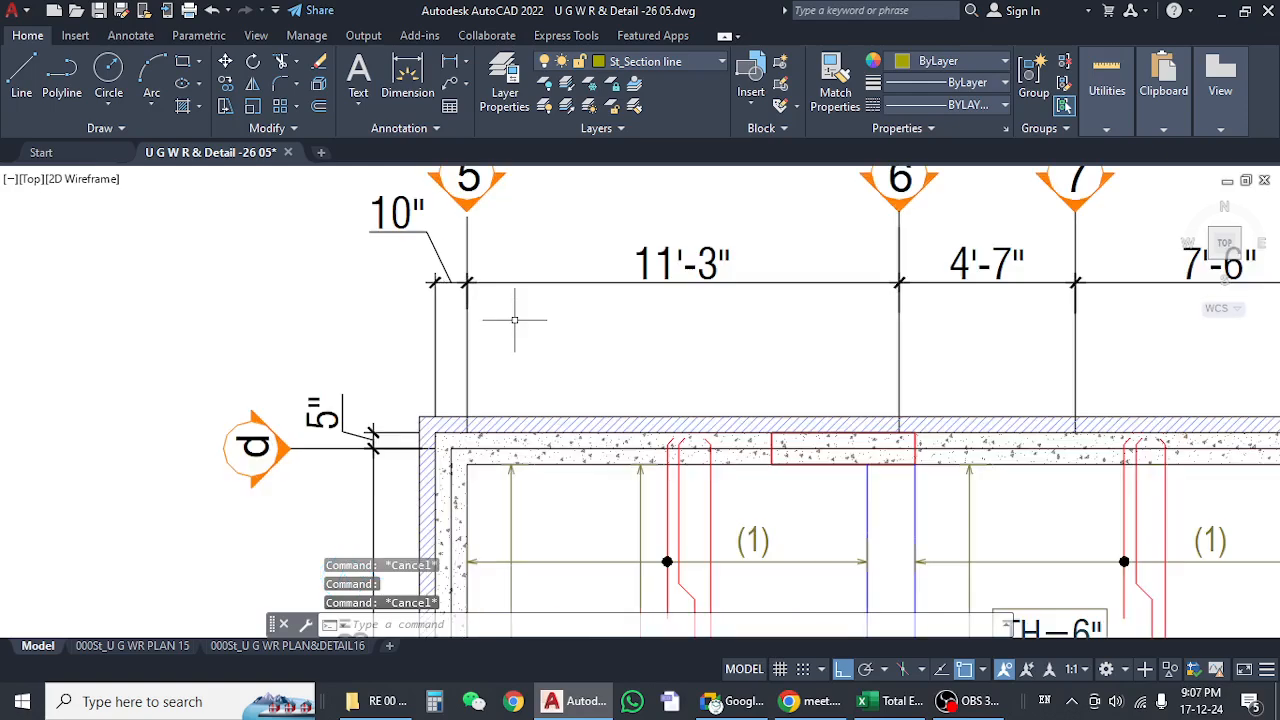
{"action": "scroll", "coordinate": [514, 321], "scroll_direction": "down", "scroll_amount": 4}
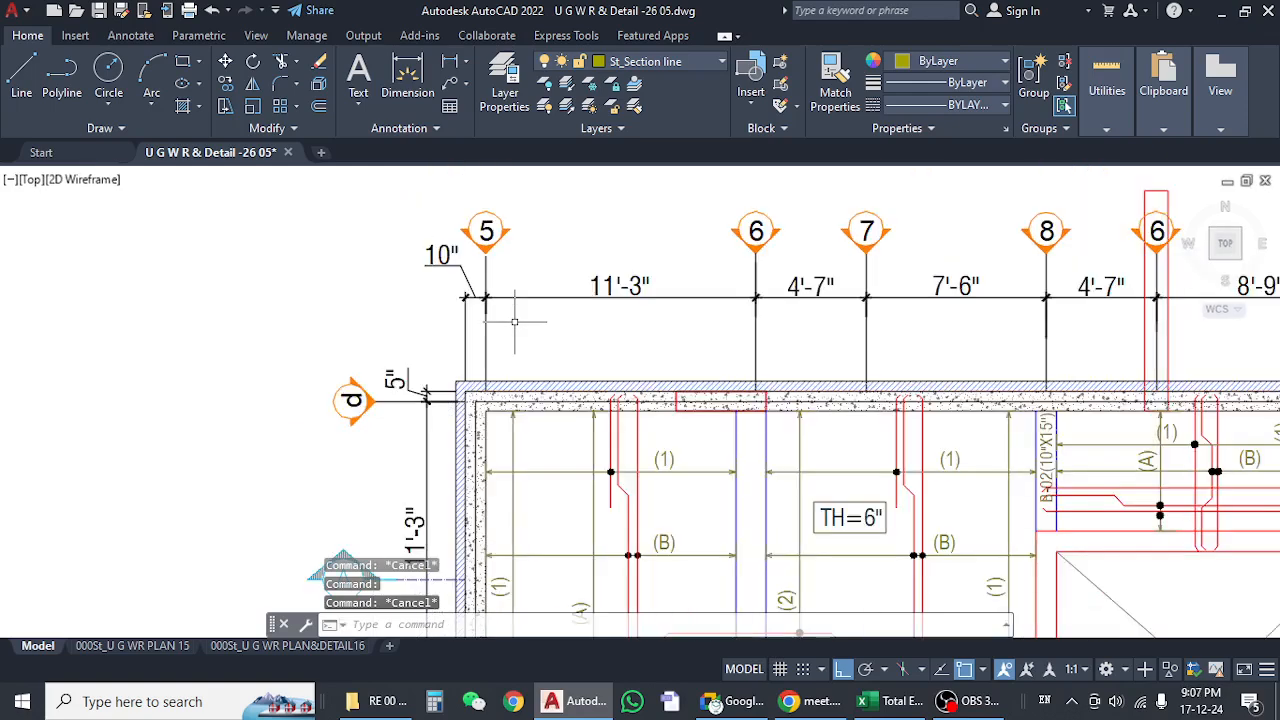
{"action": "middle_click_drag", "start_coordinate": [578, 330], "coordinate": [475, 325]}
{"action": "key", "text": "Escape"}
{"action": "key", "text": "Escape"}
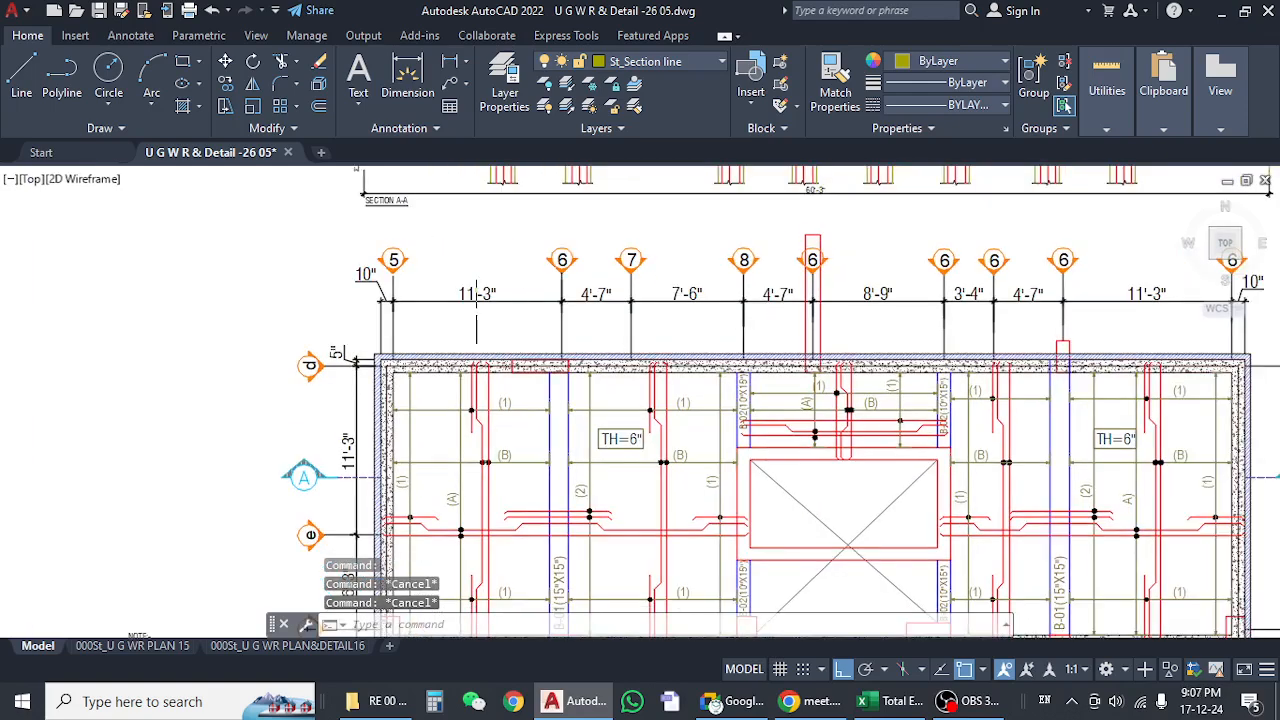
{"action": "middle_click_drag", "start_coordinate": [960, 320], "coordinate": [645, 305]}
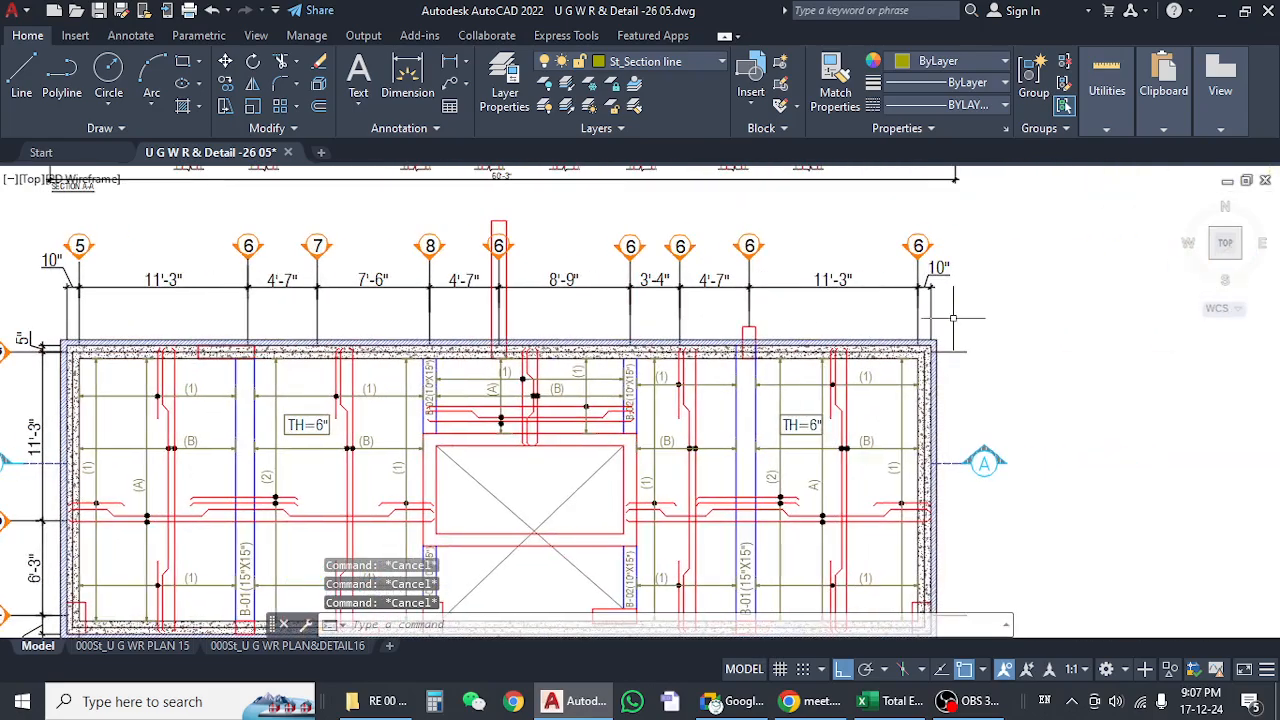
{"action": "scroll", "coordinate": [918, 312], "scroll_direction": "up", "scroll_amount": 5}
{"action": "scroll", "coordinate": [921, 371], "scroll_direction": "down", "scroll_amount": 10}
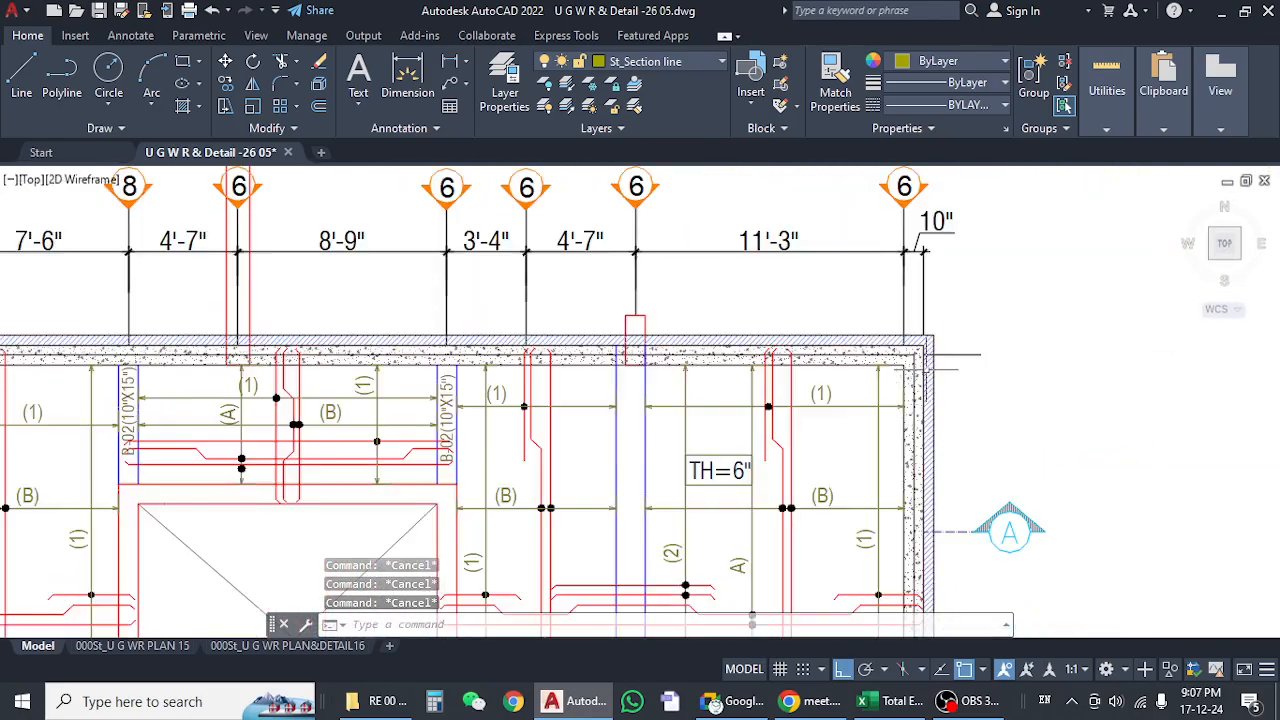
Examine the clear cover dimensions between the wall faces and the main bars of the retaining wall in Section A-A.
{"action": "middle_click_drag", "start_coordinate": [480, 312], "coordinate": [579, 447]}
{"action": "scroll", "coordinate": [482, 306], "scroll_direction": "up", "scroll_amount": 8}
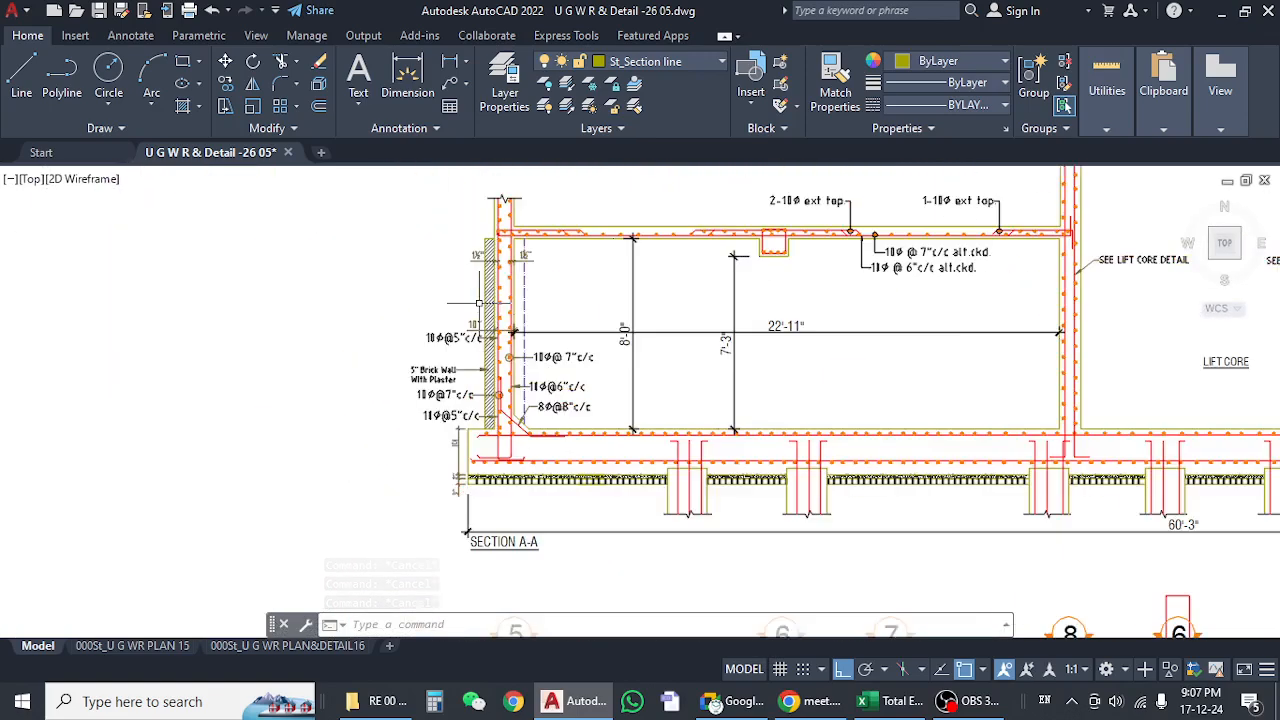
{"action": "scroll", "coordinate": [477, 311], "scroll_direction": "down", "scroll_amount": 4}
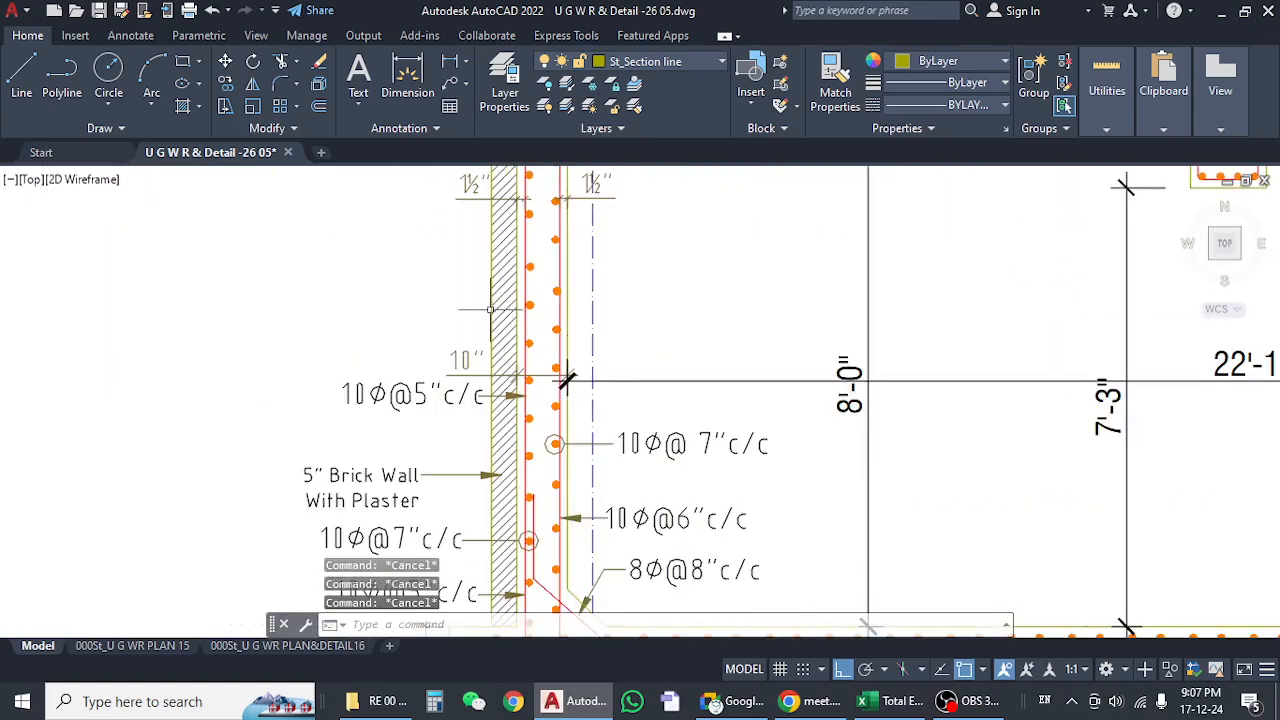
{"action": "scroll", "coordinate": [508, 318], "scroll_direction": "up", "scroll_amount": 5}
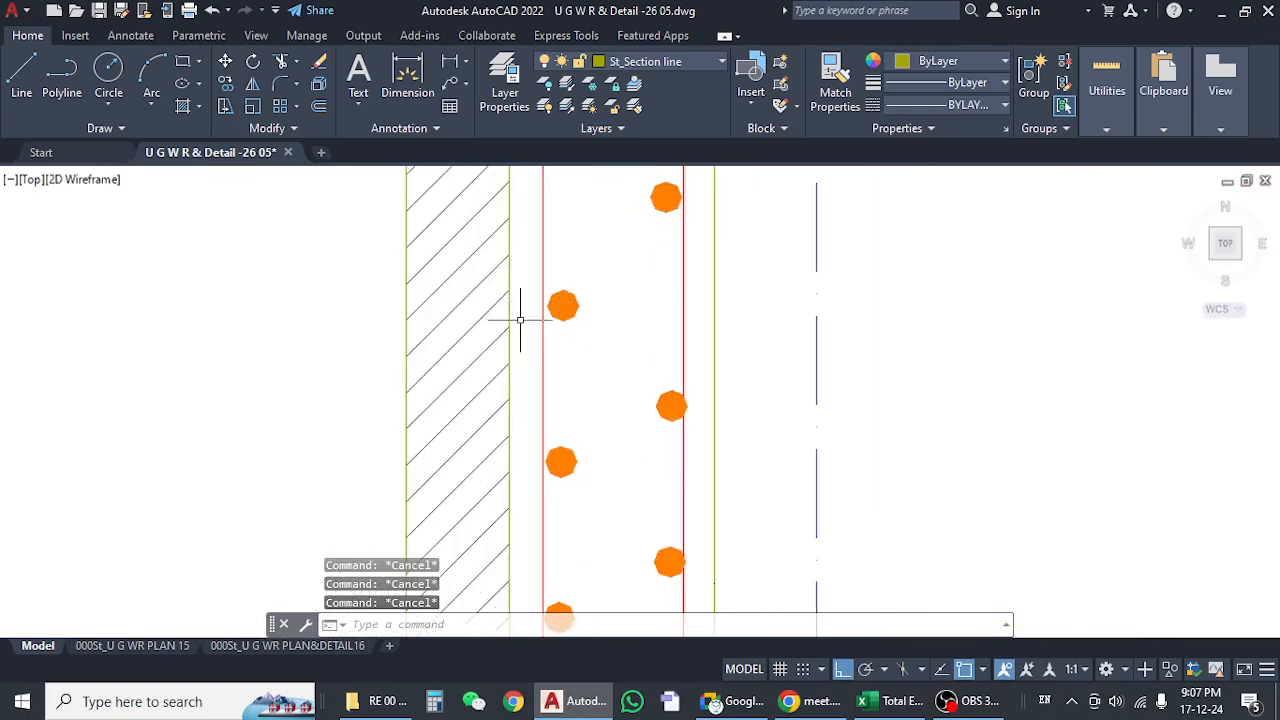
{"action": "scroll", "coordinate": [527, 322], "scroll_direction": "down", "scroll_amount": 4}
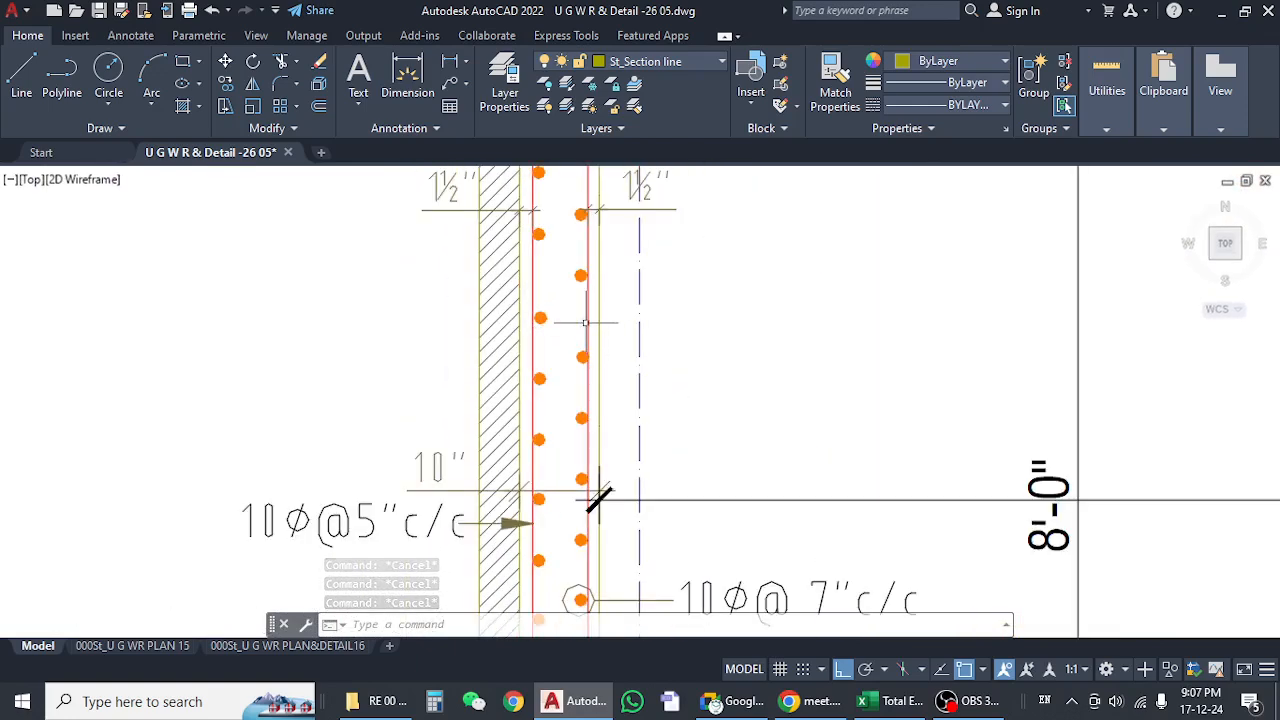
{"action": "middle_click_drag", "start_coordinate": [529, 277], "coordinate": [527, 330]}
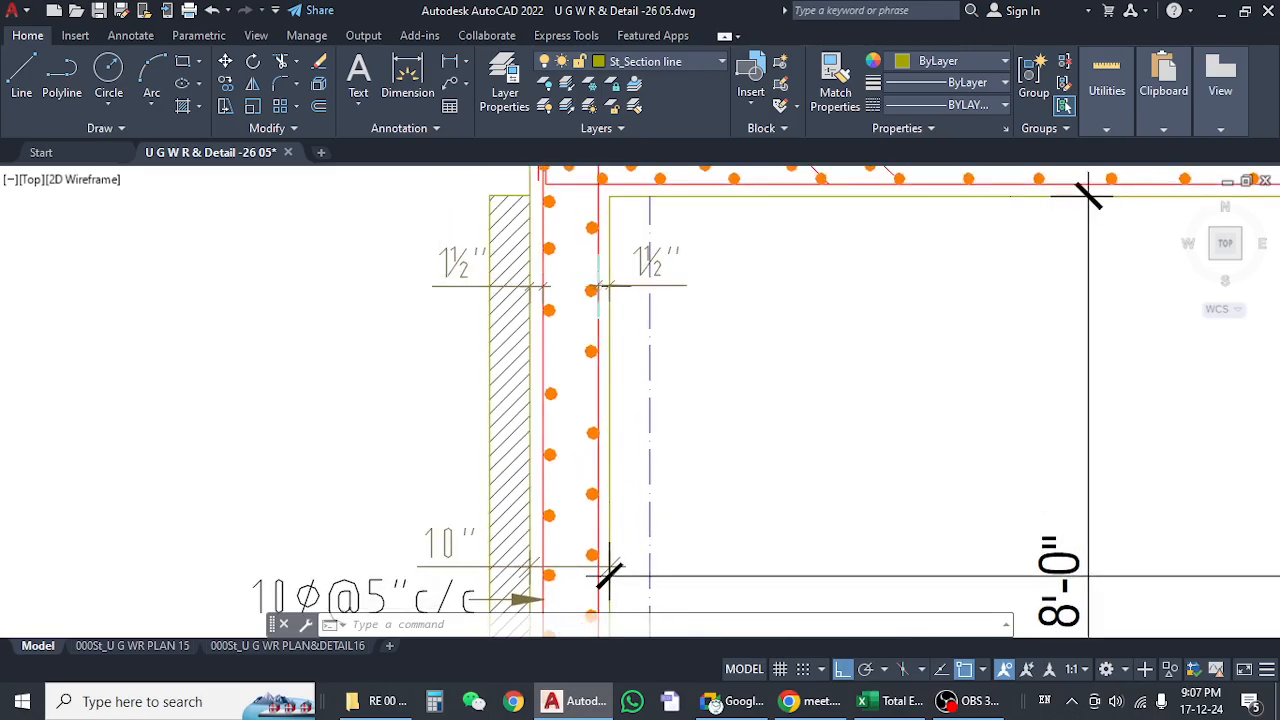
{"action": "scroll", "coordinate": [590, 285], "scroll_direction": "down", "scroll_amount": 8}
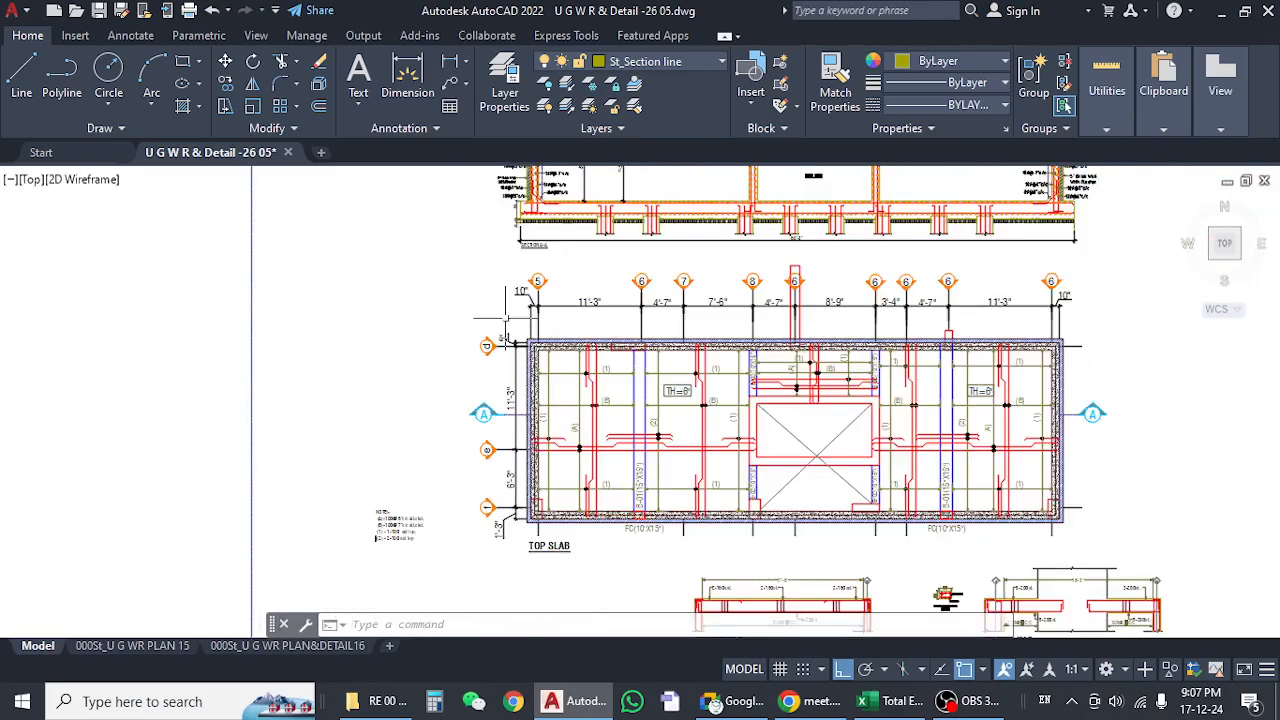
{"action": "scroll", "coordinate": [505, 318], "scroll_direction": "up", "scroll_amount": 10}
{"action": "key", "text": "Escape"}
{"action": "key", "text": "Escape"}
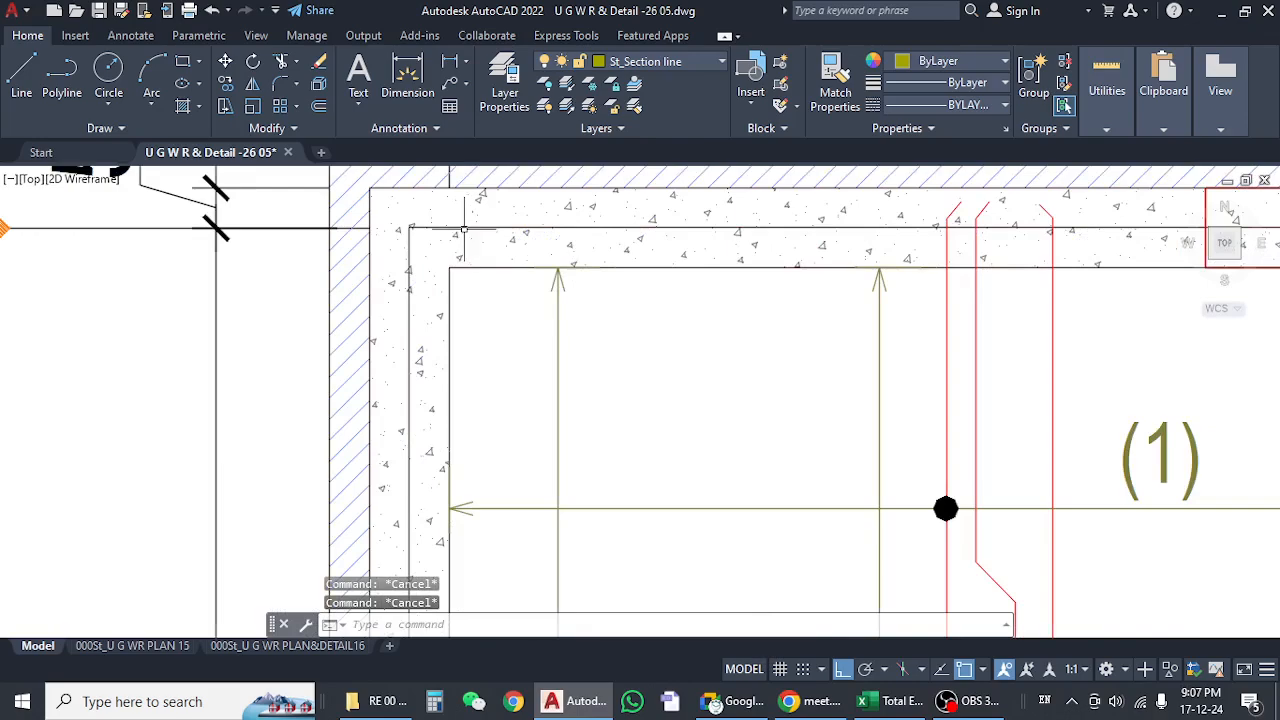
{"action": "left_click", "coordinate": [463, 229]}
{"action": "scroll", "coordinate": [485, 290], "scroll_direction": "down", "scroll_amount": 3}
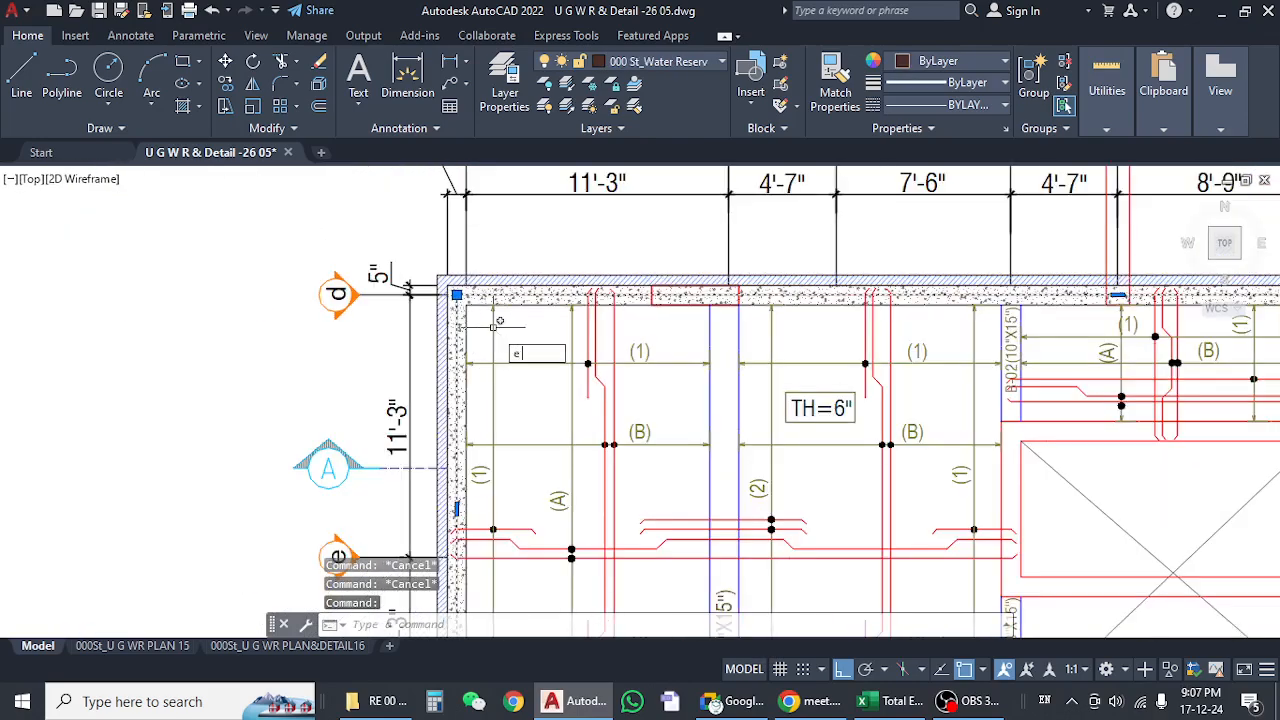
{"action": "key", "text": "Escape"}
{"action": "key", "text": "Escape"}
Erase the centreline rectangle inside the retaining wall on the top slab plan.
{"action": "scroll", "coordinate": [487, 293], "scroll_direction": "up", "scroll_amount": 5}
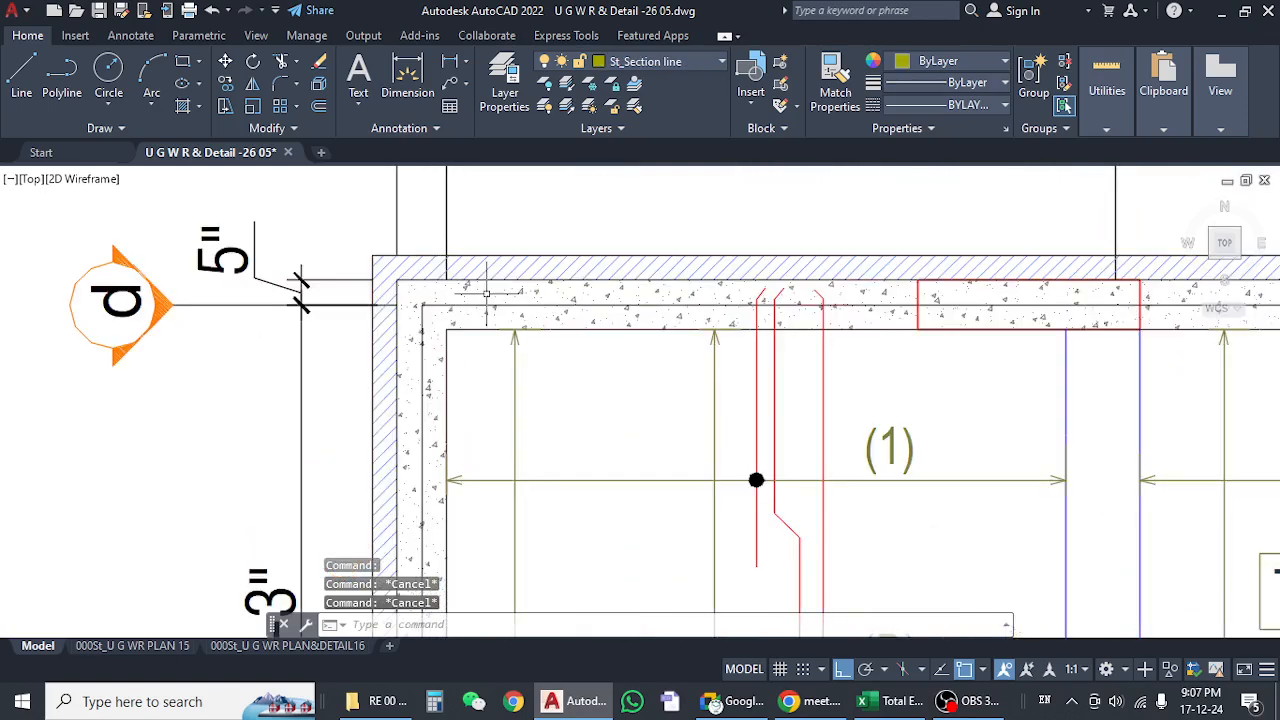
{"action": "left_click", "coordinate": [476, 300]}
{"action": "type", "text": "e"}
{"action": "key", "text": "Return"}
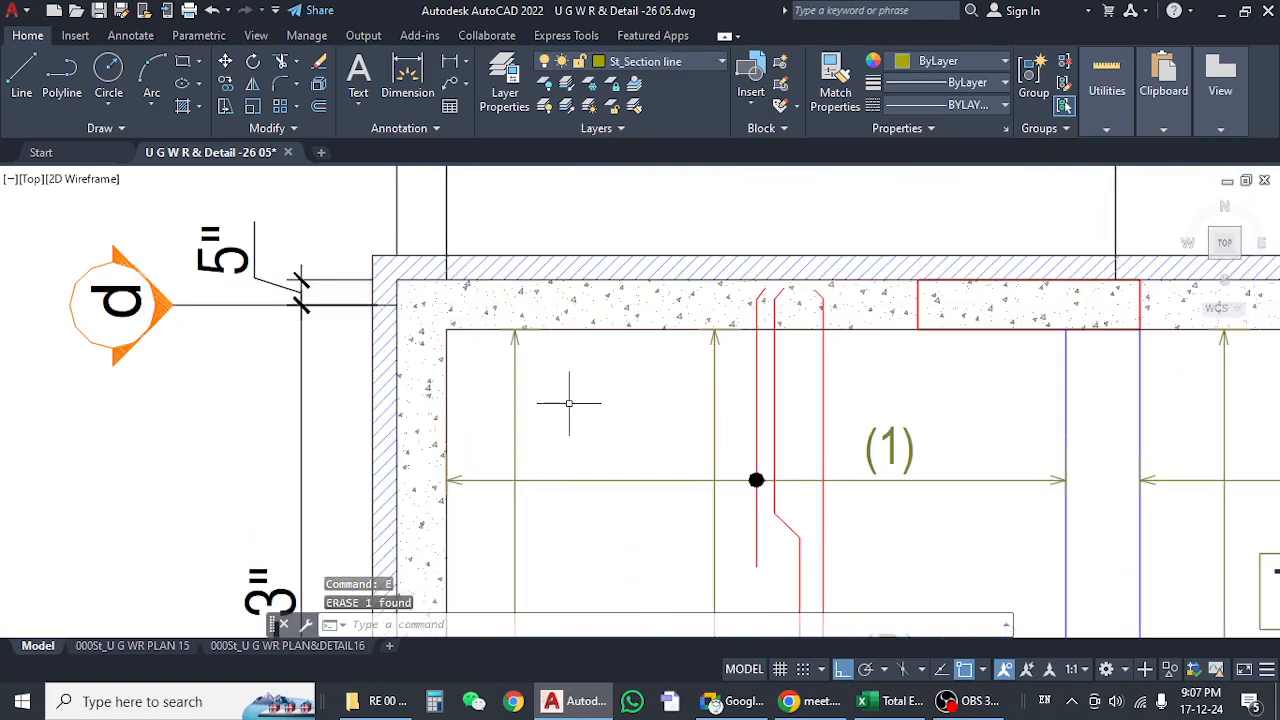
Draw a rectangle along the retaining wall's outer concrete face, from the corner near grids 5 and d to the diagonally opposite corner.
{"action": "type", "text": "rec"}
{"action": "key", "text": "Return"}
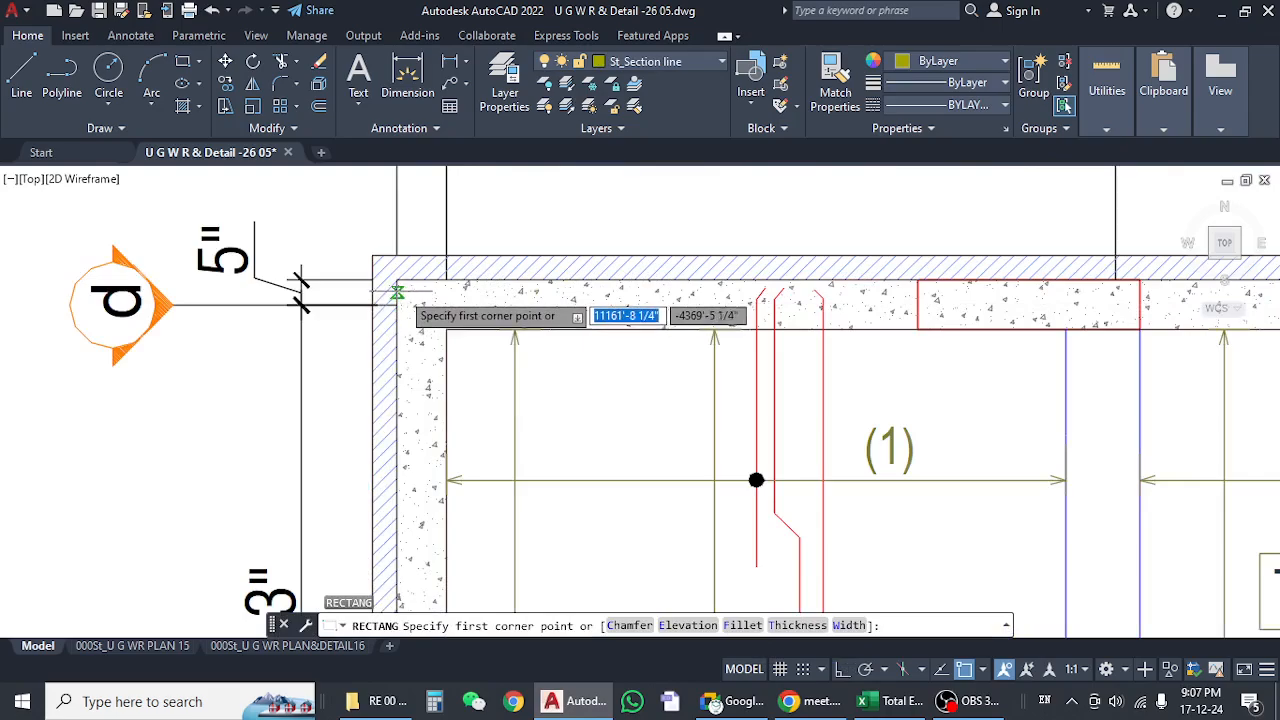
{"action": "left_click", "coordinate": [397, 279]}
{"action": "scroll", "coordinate": [400, 286], "scroll_direction": "down", "scroll_amount": 6}
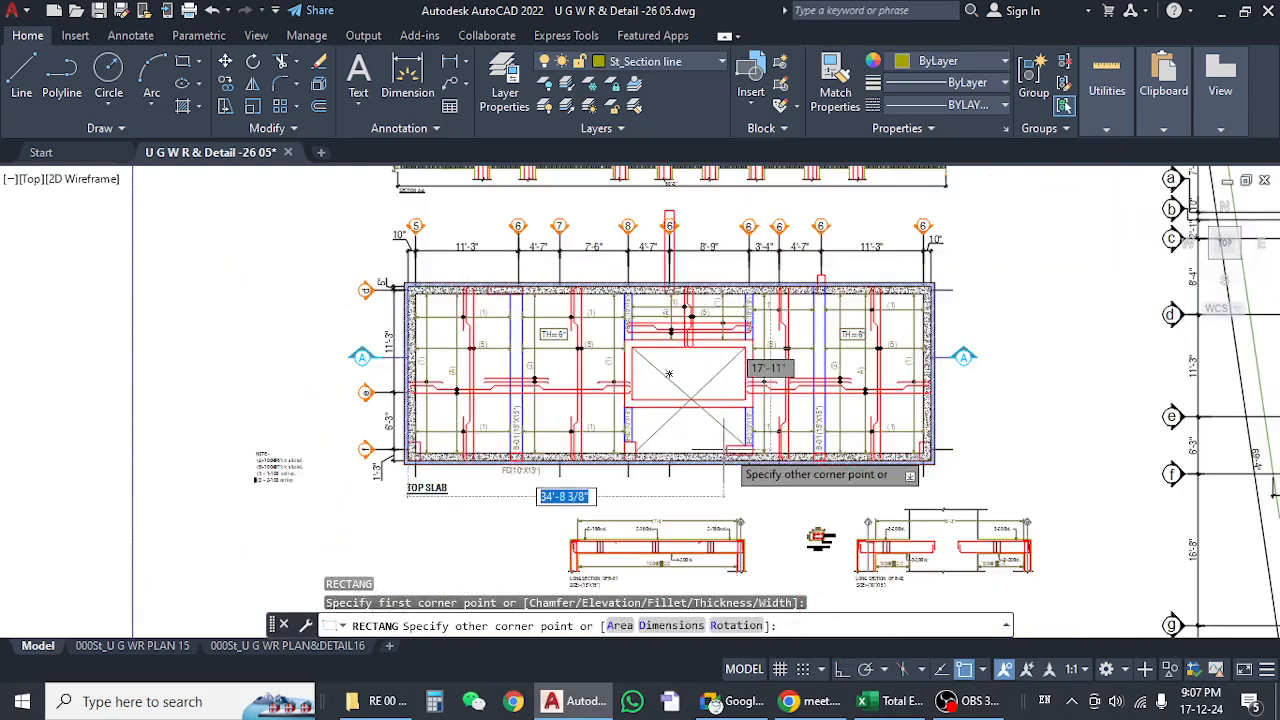
{"action": "scroll", "coordinate": [798, 455], "scroll_direction": "up", "scroll_amount": 4}
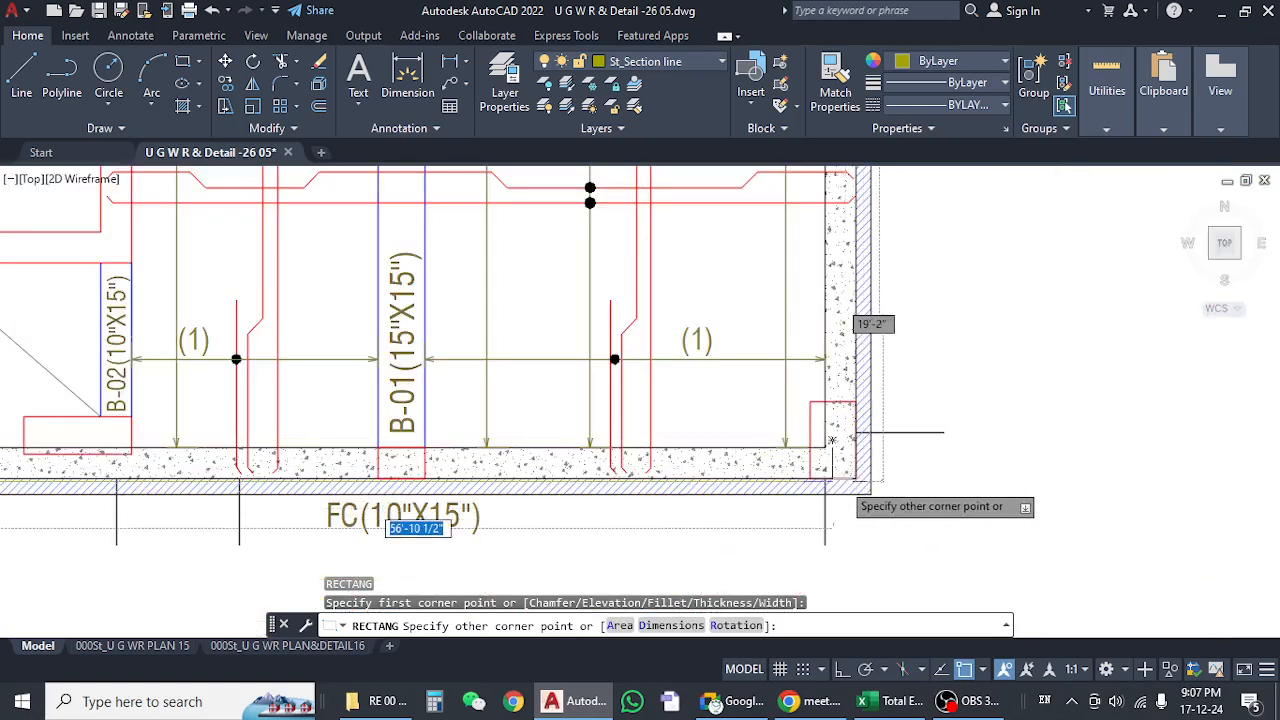
{"action": "left_click", "coordinate": [862, 482]}
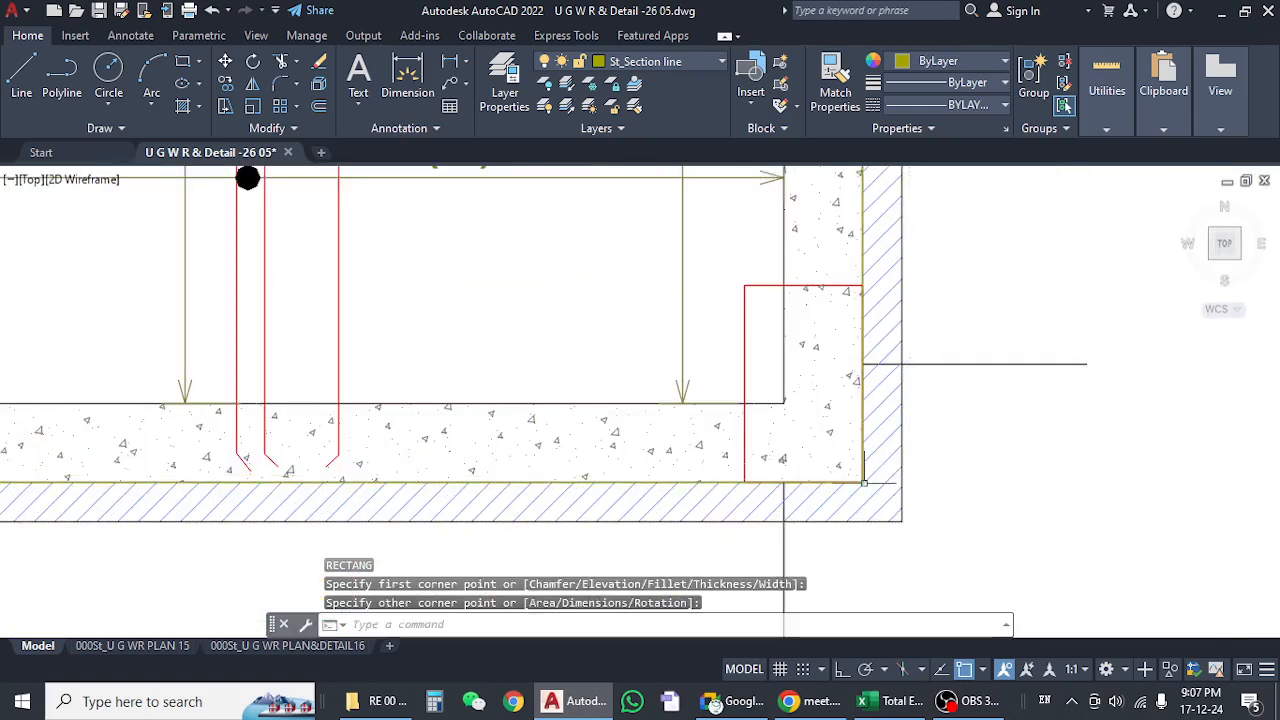
Set the colour of the rectangle on the wall's outer concrete face to red, and clear the selection.
{"action": "left_click", "coordinate": [603, 483]}
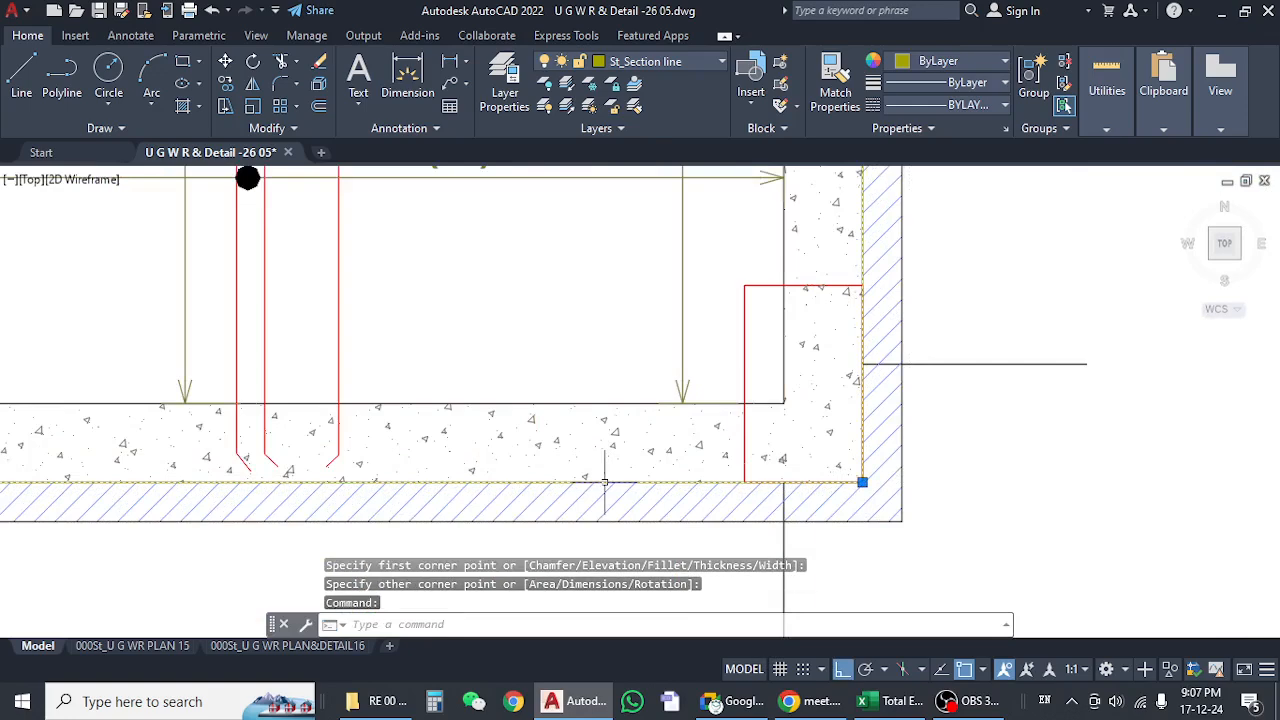
{"action": "left_click", "coordinate": [958, 63]}
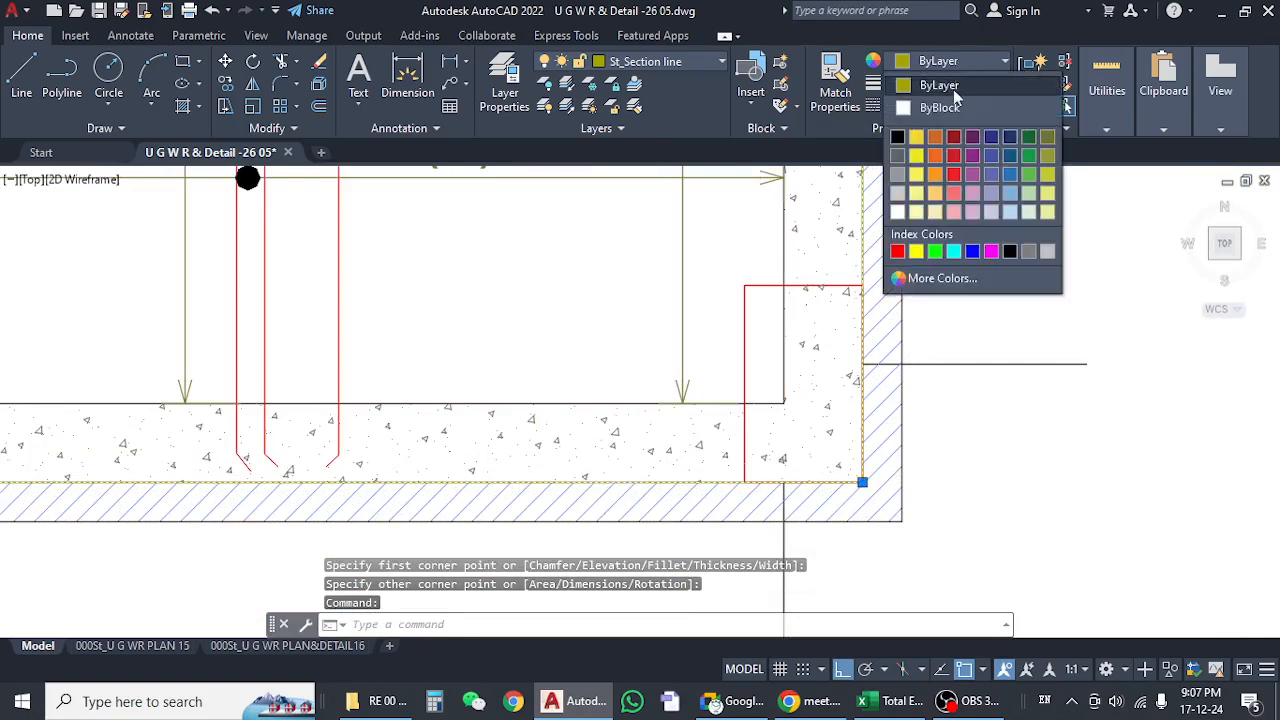
{"action": "left_click", "coordinate": [898, 251]}
{"action": "scroll", "coordinate": [985, 328], "scroll_direction": "down", "scroll_amount": 4}
{"action": "scroll", "coordinate": [985, 328], "scroll_direction": "down", "scroll_amount": 3}
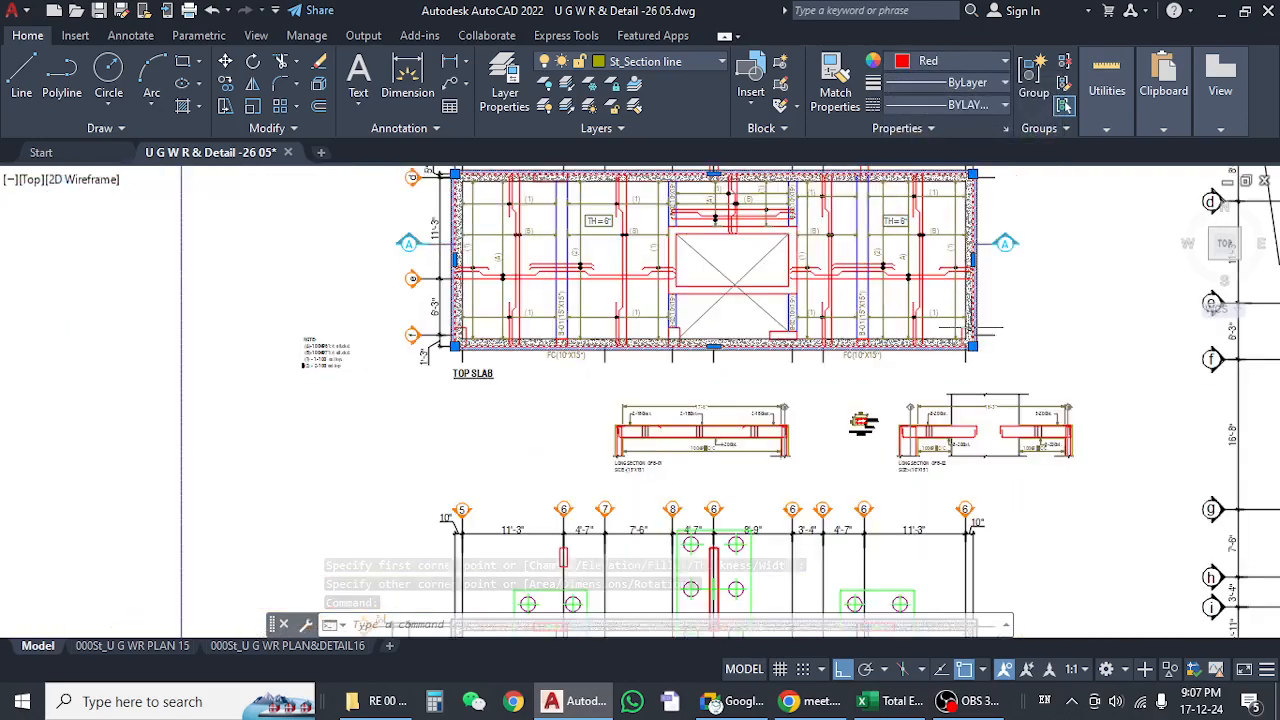
{"action": "middle_click_drag", "start_coordinate": [862, 424], "coordinate": [854, 500]}
{"action": "scroll", "coordinate": [665, 238], "scroll_direction": "up", "scroll_amount": 5}
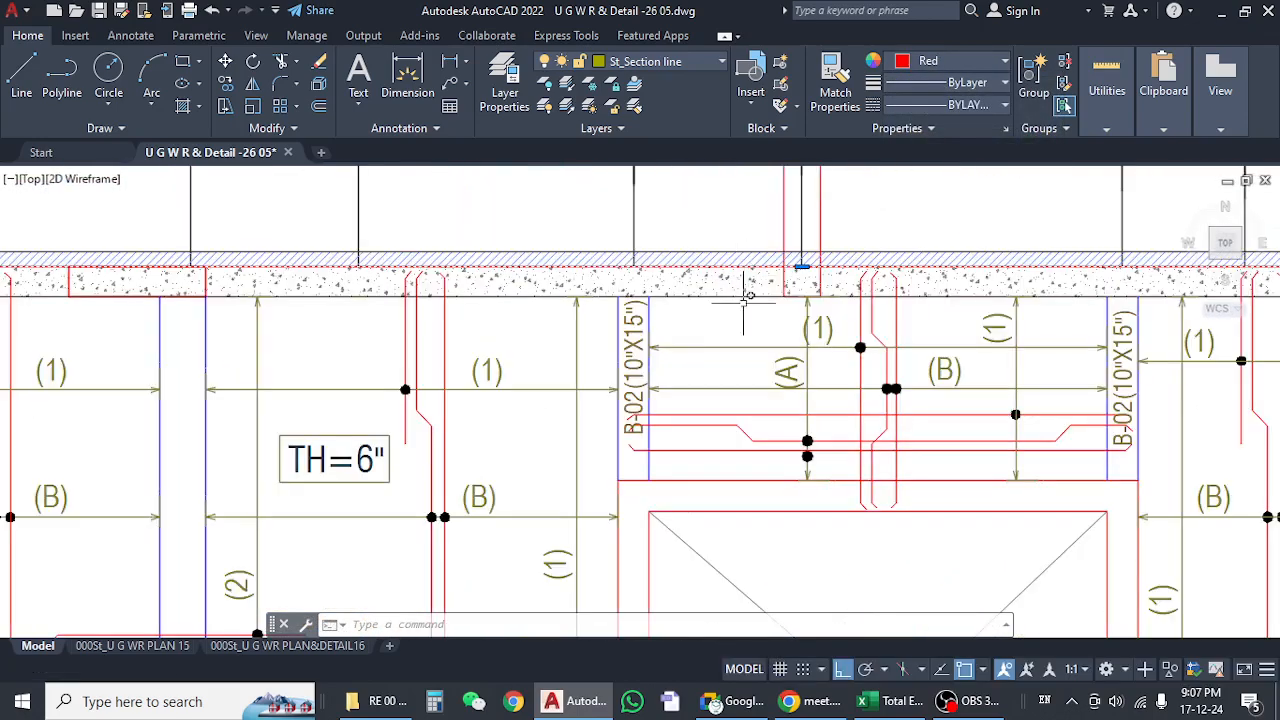
{"action": "key", "text": "Escape"}
Inspect the red rectangle on the top slab plan, following the wall beside grid 5 down to the corner near grid f.
{"action": "scroll", "coordinate": [721, 306], "scroll_direction": "down", "scroll_amount": 3}
{"action": "scroll", "coordinate": [721, 308], "scroll_direction": "down", "scroll_amount": 2}
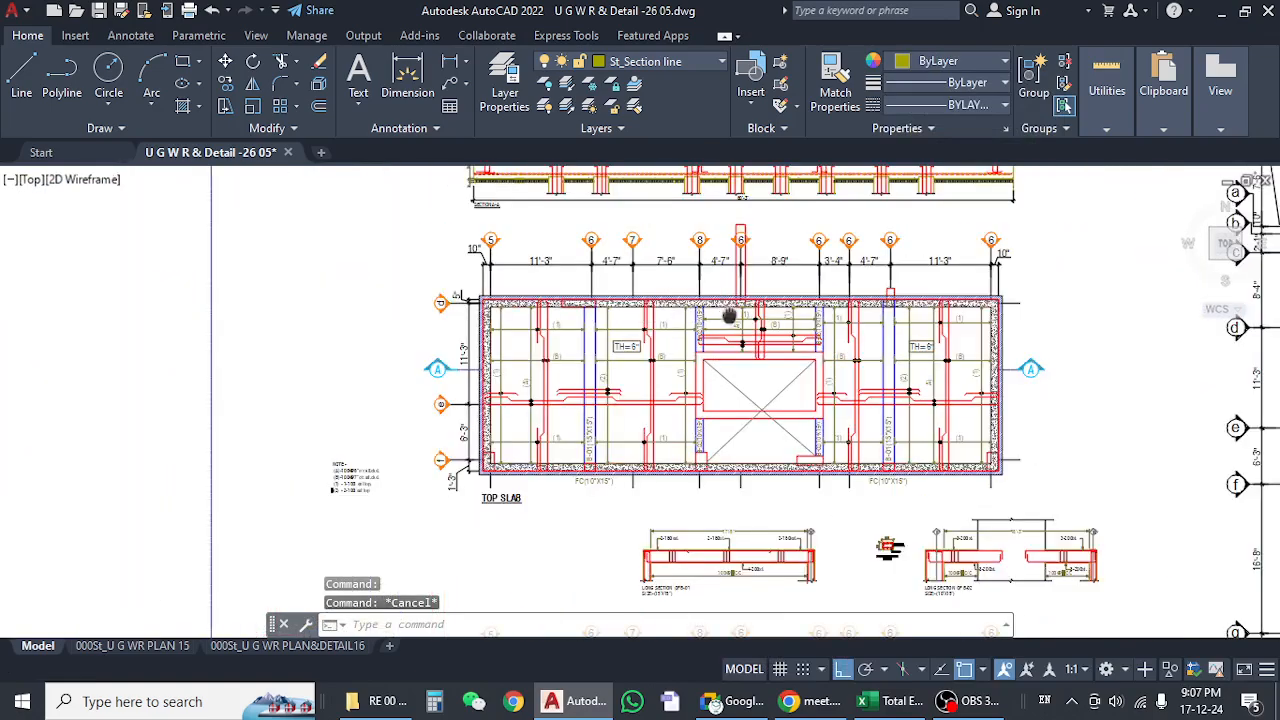
{"action": "middle_click_drag", "start_coordinate": [728, 317], "coordinate": [736, 315]}
{"action": "scroll", "coordinate": [472, 310], "scroll_direction": "up", "scroll_amount": 4}
{"action": "middle_click_drag", "start_coordinate": [586, 344], "coordinate": [564, 185]}
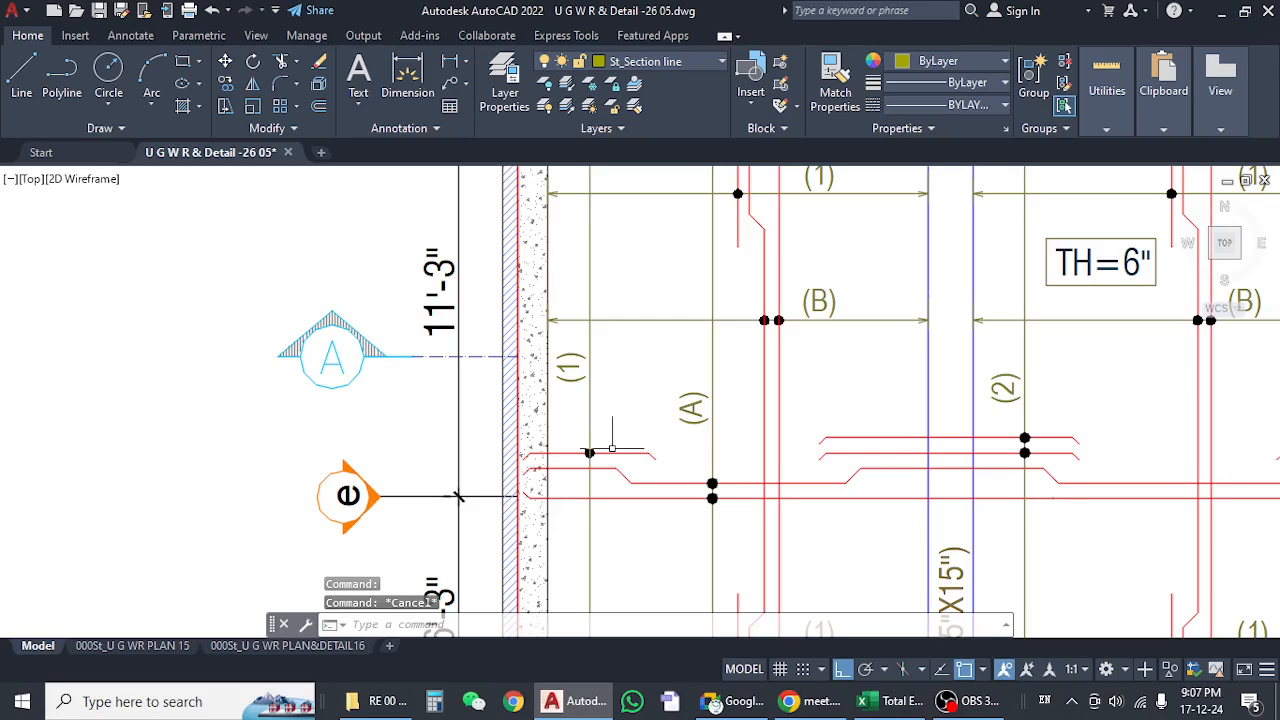
{"action": "middle_click_drag", "start_coordinate": [611, 449], "coordinate": [544, 200]}
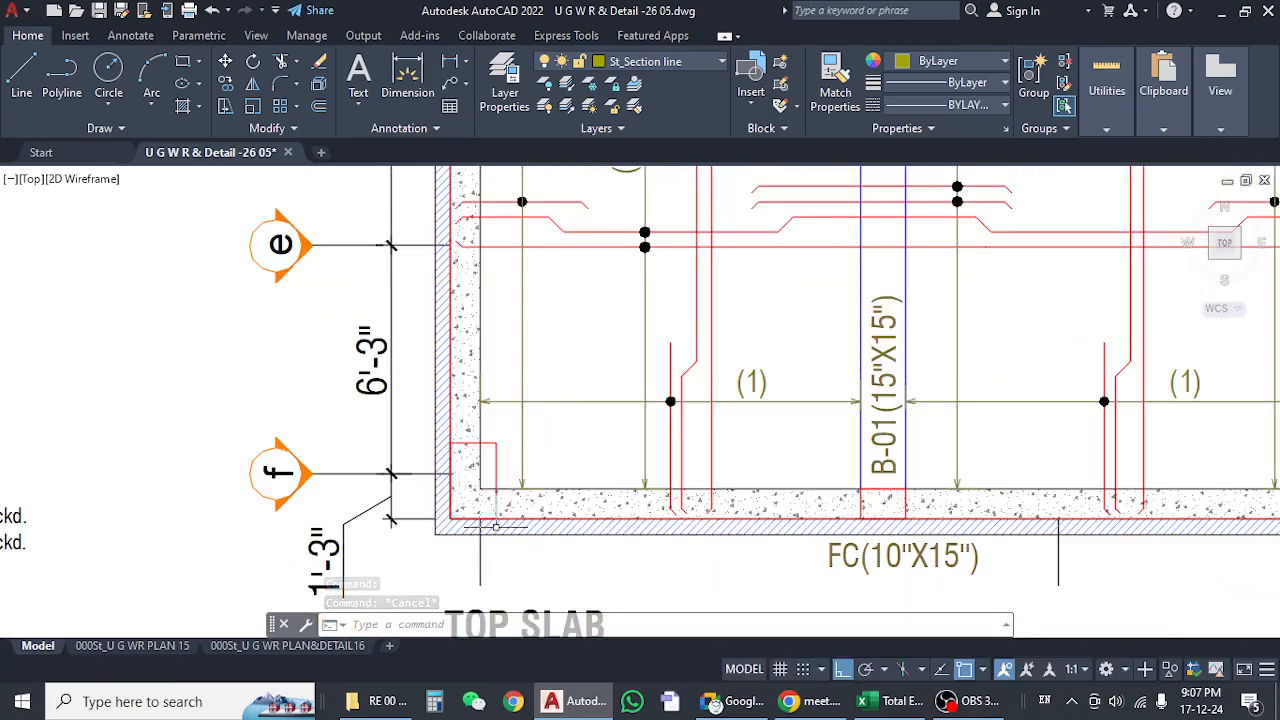
Examine the red rectangle along the wall beside grid f, past the FC(10"X15") strips to the far corner.
{"action": "scroll", "coordinate": [450, 445], "scroll_direction": "down", "scroll_amount": 3}
{"action": "middle_click_drag", "start_coordinate": [889, 477], "coordinate": [703, 471]}
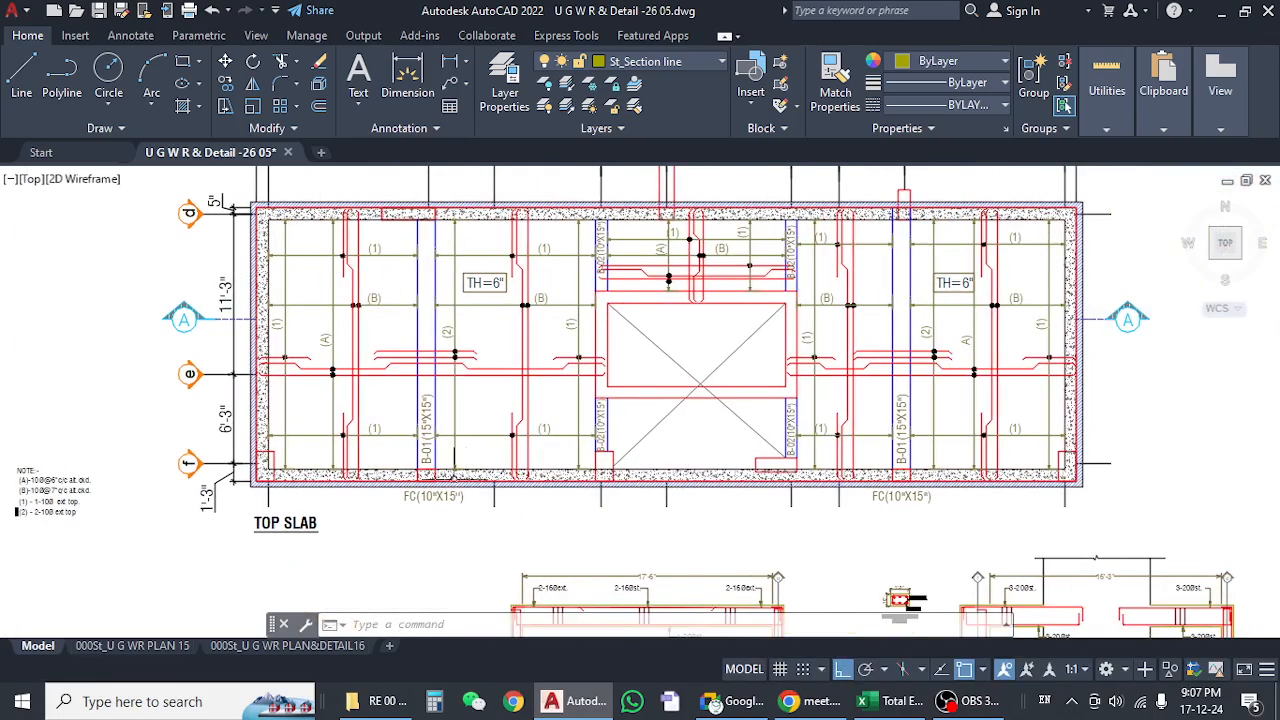
{"action": "scroll", "coordinate": [455, 475], "scroll_direction": "up", "scroll_amount": 4}
{"action": "middle_click_drag", "start_coordinate": [841, 477], "coordinate": [737, 466]}
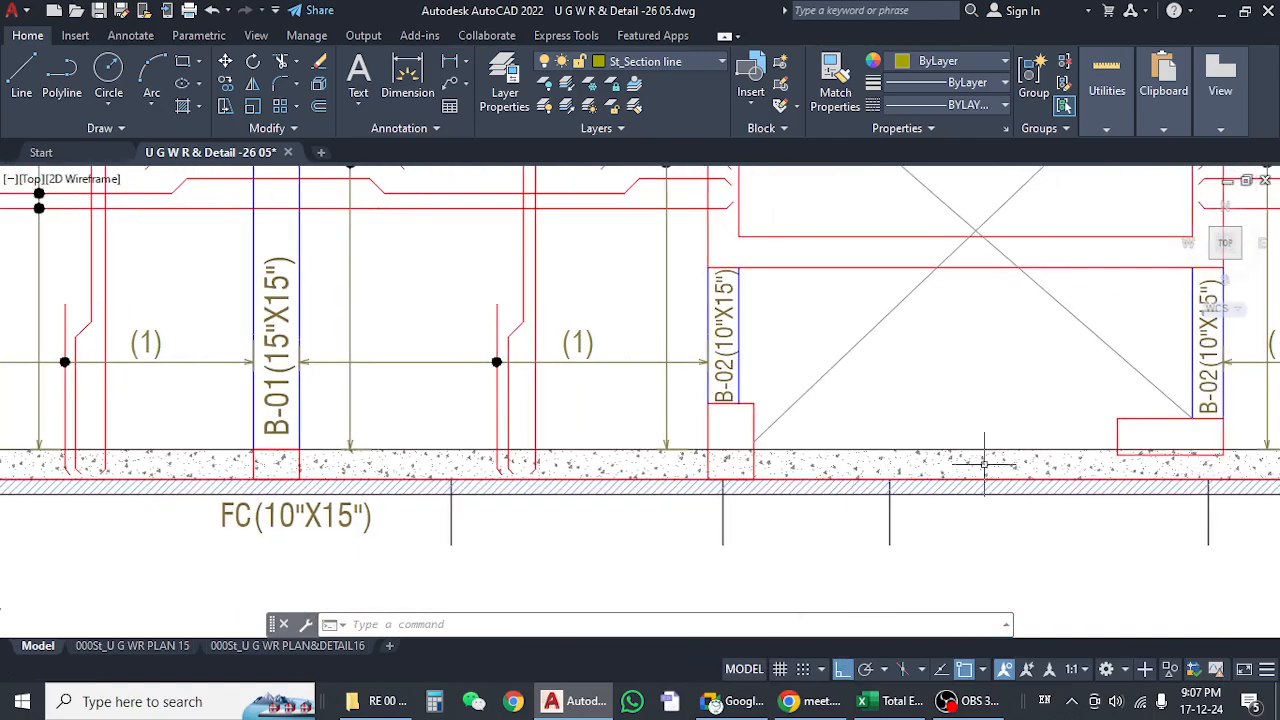
{"action": "middle_click_drag", "start_coordinate": [986, 457], "coordinate": [482, 462]}
{"action": "middle_click_drag", "start_coordinate": [673, 480], "coordinate": [533, 462]}
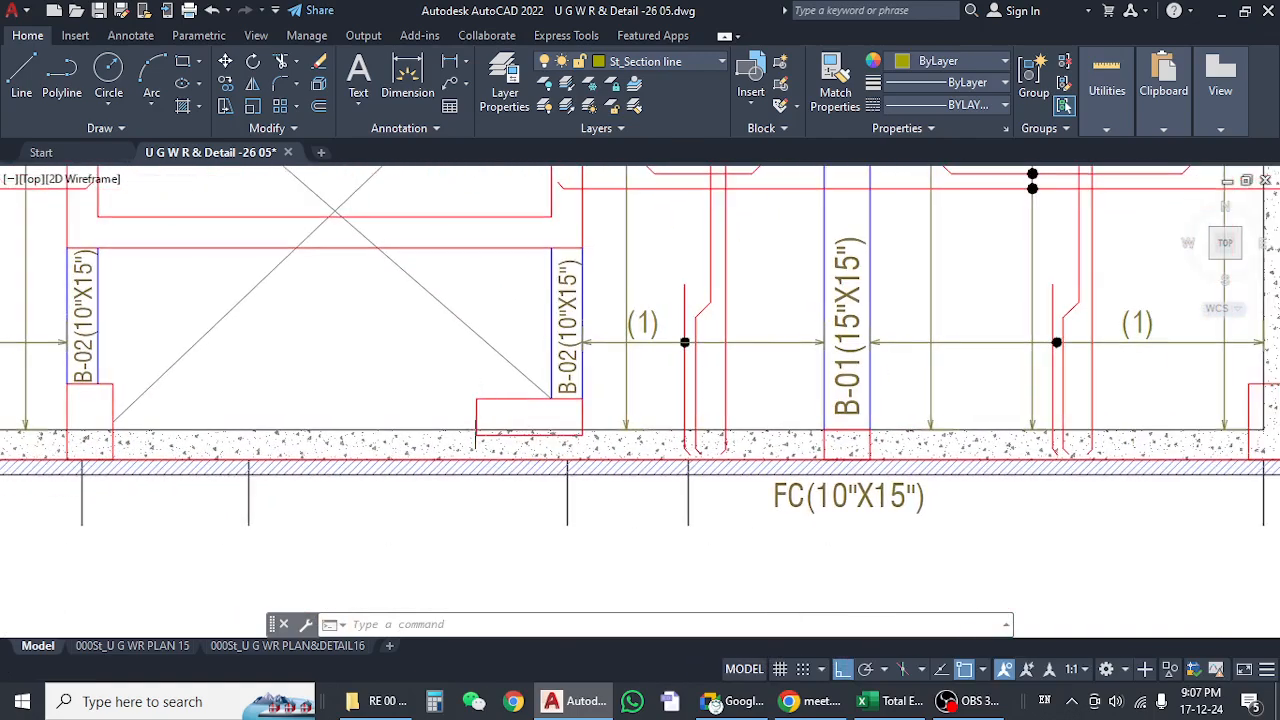
{"action": "scroll", "coordinate": [571, 420], "scroll_direction": "down", "scroll_amount": 4}
{"action": "scroll", "coordinate": [742, 425], "scroll_direction": "up", "scroll_amount": 4}
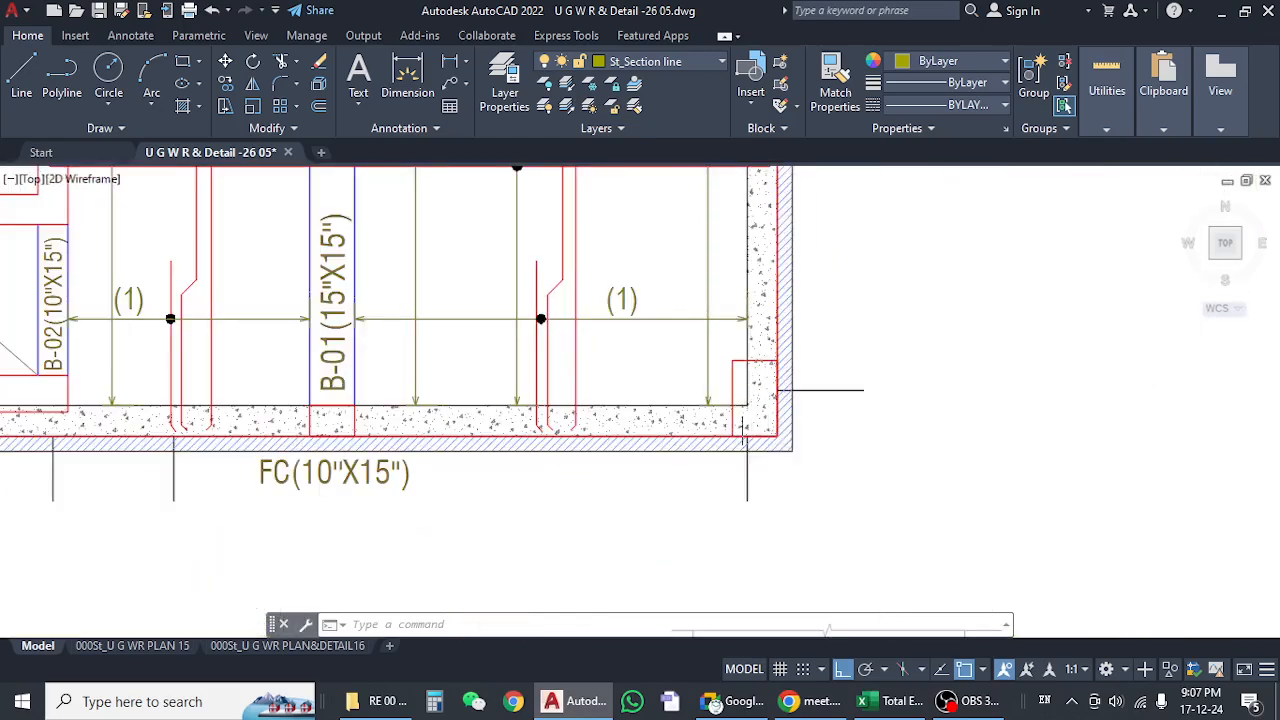
{"action": "scroll", "coordinate": [742, 425], "scroll_direction": "down", "scroll_amount": 3}
Examine the red rectangle along the wall beside grid d, from the far corner back past the columns towards grid 5.
{"action": "mouse_move", "coordinate": [812, 341]}
{"action": "middle_mouse_down"}
{"action": "mouse_move", "coordinate": [916, 387]}
{"action": "mouse_move", "coordinate": [903, 437]}
{"action": "mouse_move", "coordinate": [931, 435]}
{"action": "middle_mouse_up"}
{"action": "scroll", "coordinate": [715, 266], "scroll_direction": "up", "scroll_amount": 5}
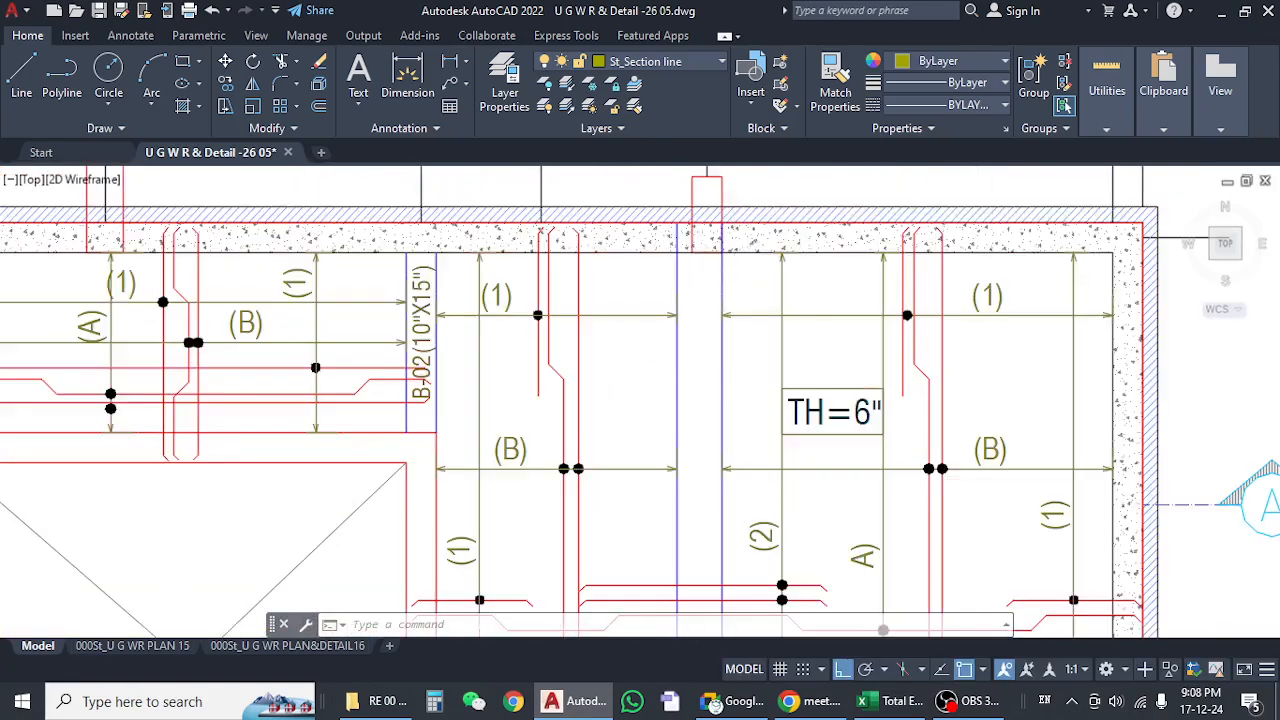
{"action": "scroll", "coordinate": [715, 266], "scroll_direction": "down", "scroll_amount": 5}
{"action": "scroll", "coordinate": [470, 310], "scroll_direction": "up", "scroll_amount": 4}
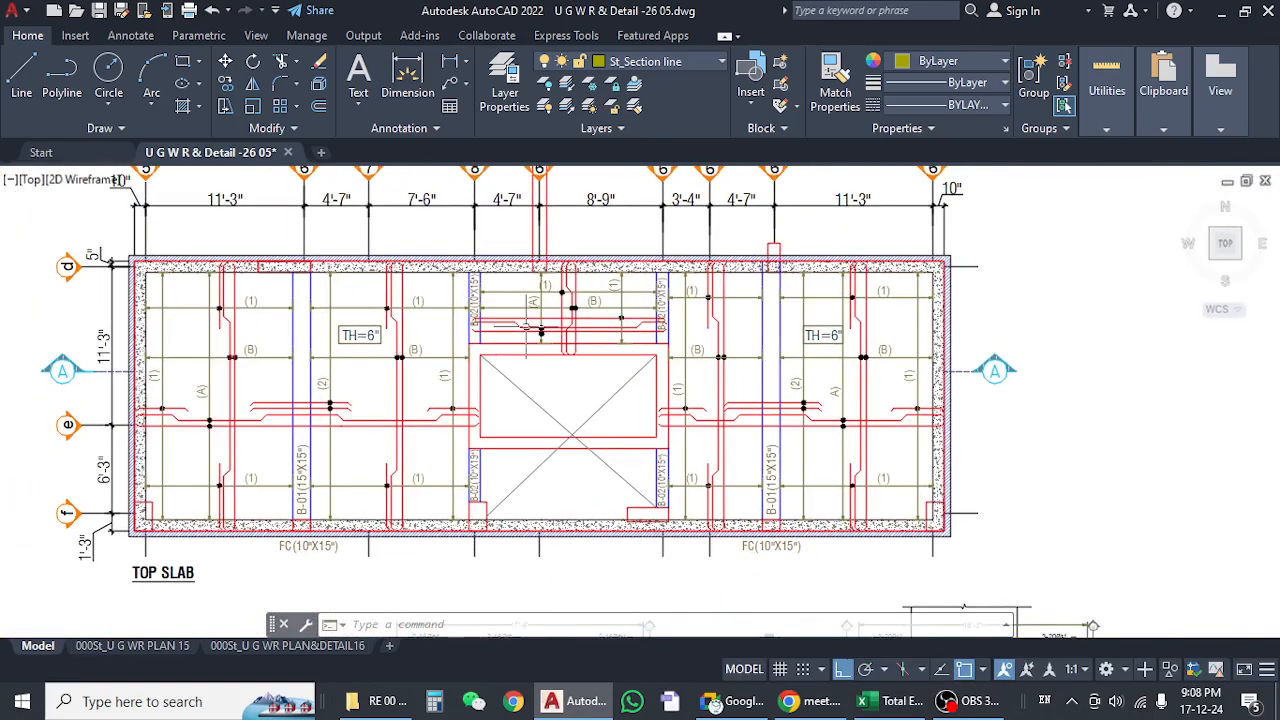
{"action": "middle_click_drag", "start_coordinate": [564, 276], "coordinate": [562, 359]}
{"action": "scroll", "coordinate": [547, 359], "scroll_direction": "up", "scroll_amount": 4}
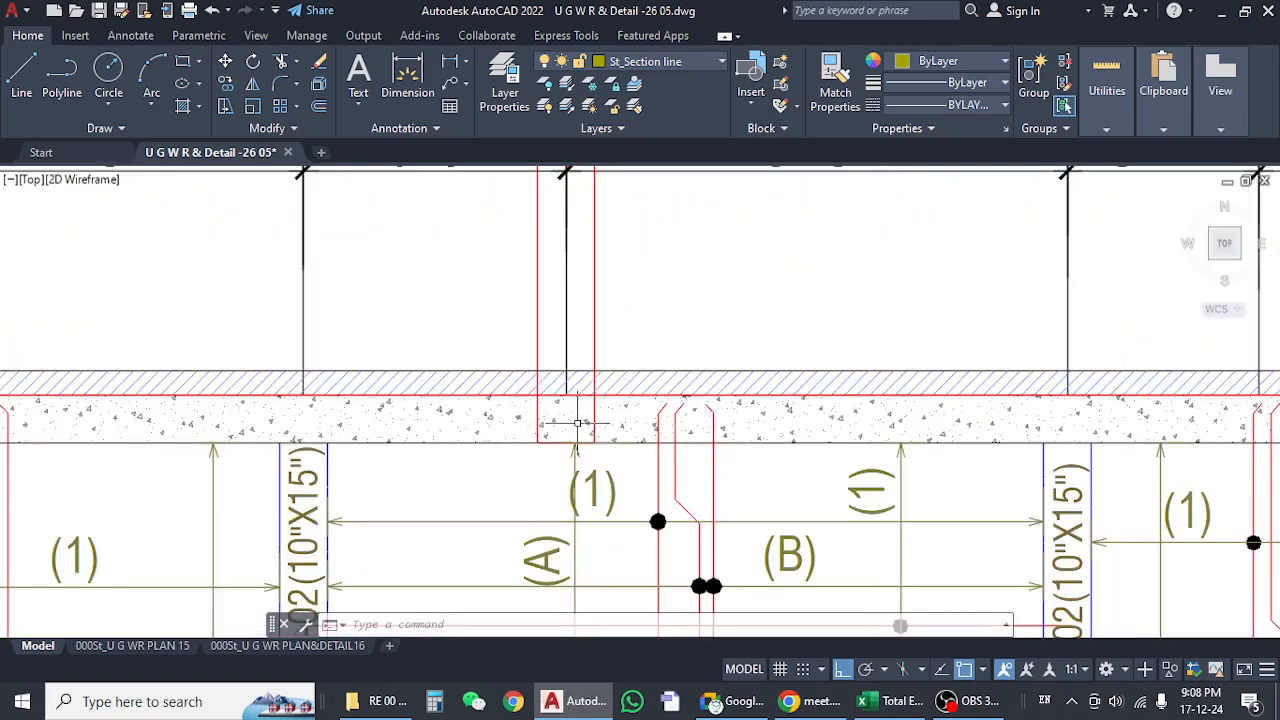
{"action": "scroll", "coordinate": [577, 424], "scroll_direction": "down", "scroll_amount": 5}
{"action": "scroll", "coordinate": [489, 375], "scroll_direction": "up", "scroll_amount": 7}
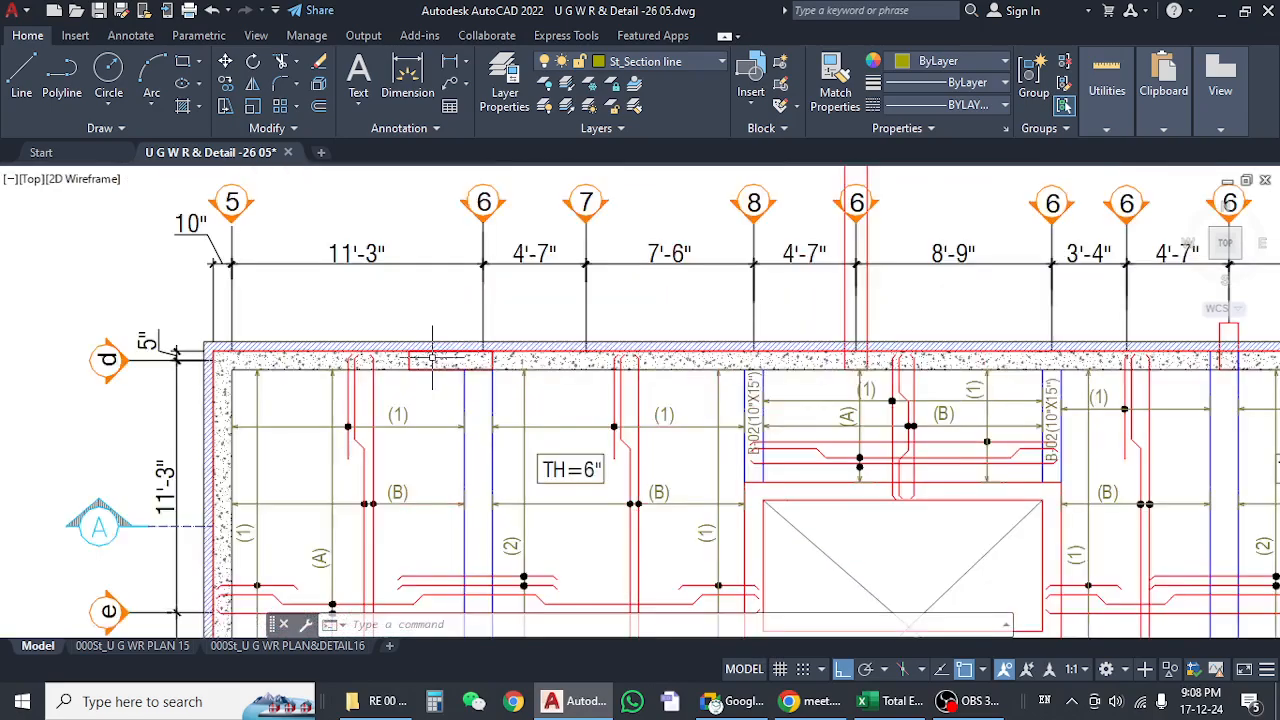
{"action": "scroll", "coordinate": [547, 383], "scroll_direction": "down", "scroll_amount": 6}
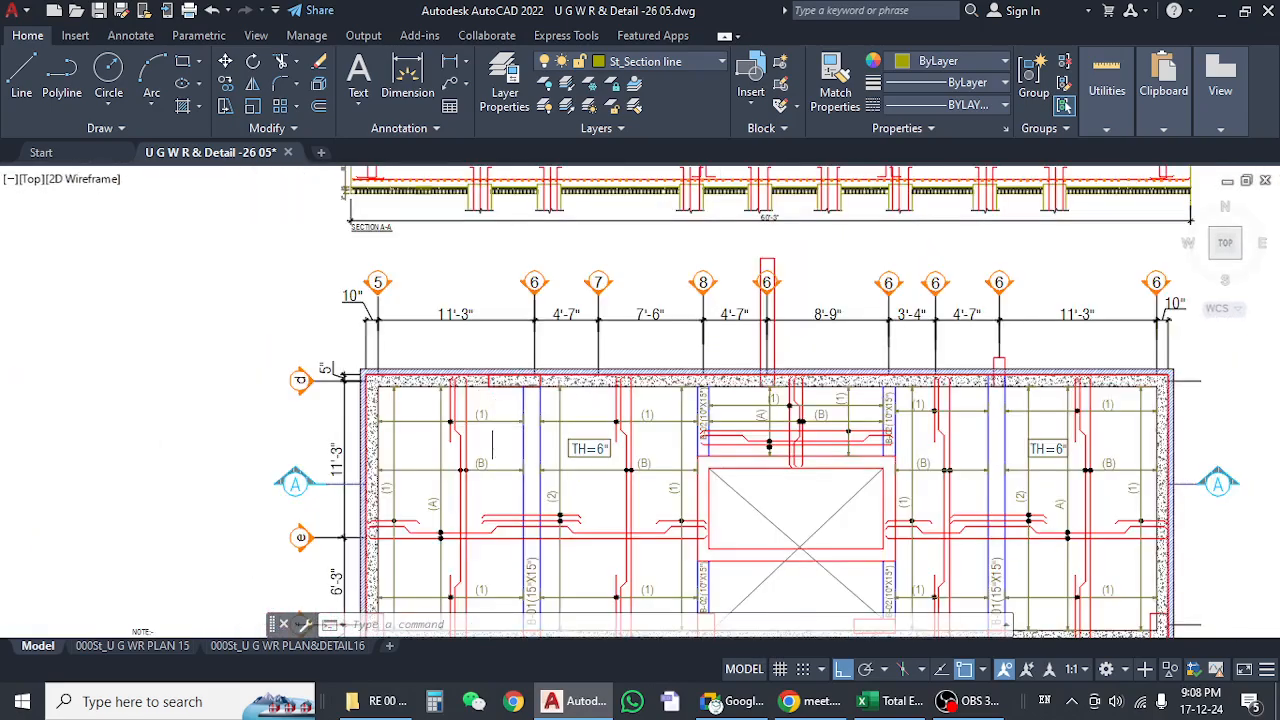
{"action": "middle_click_drag", "start_coordinate": [484, 410], "coordinate": [484, 365]}
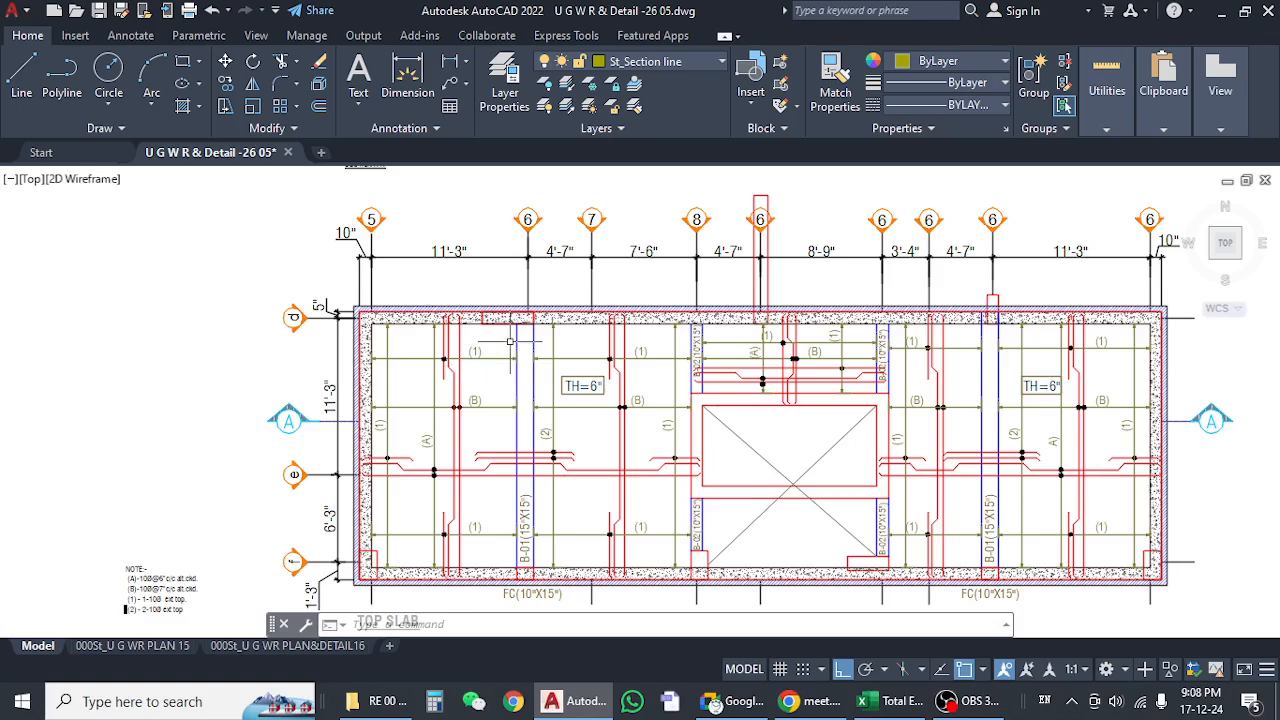
{"action": "key", "text": "Escape"}
{"action": "key", "text": "Escape"}
{"action": "scroll", "coordinate": [458, 318], "scroll_direction": "up", "scroll_amount": 7}
{"action": "left_click", "coordinate": [457, 317]}
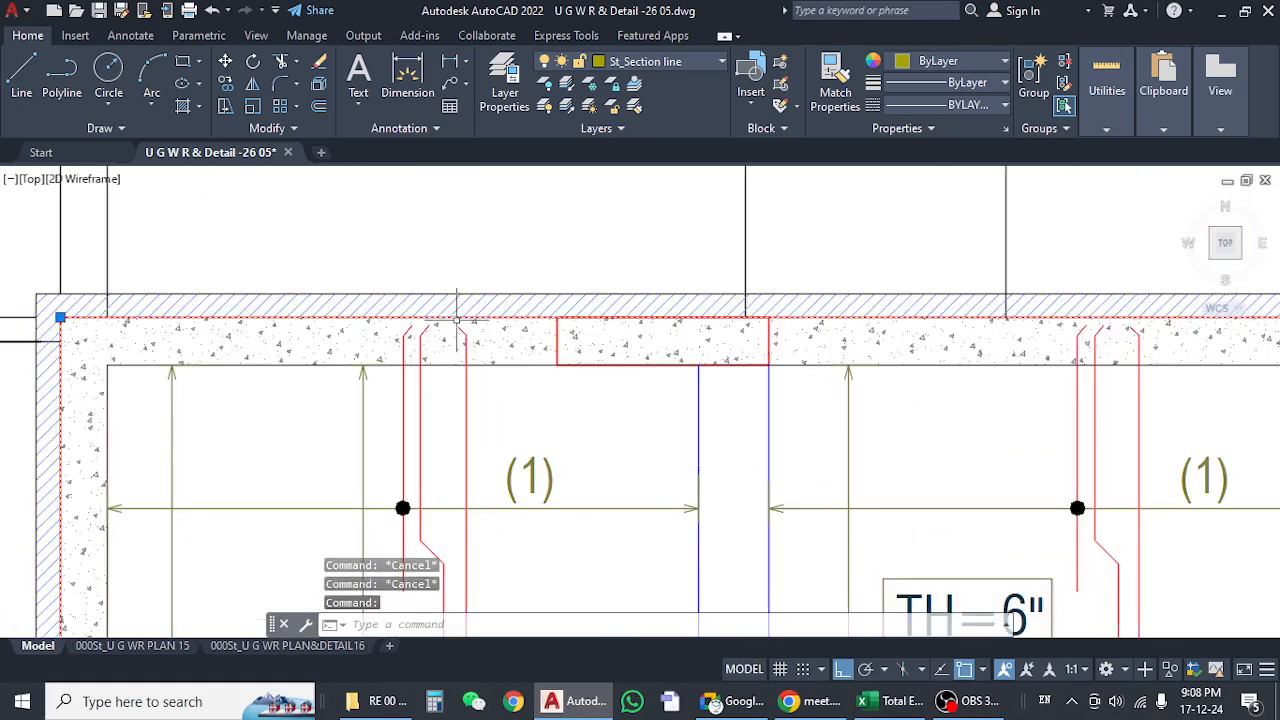
{"action": "middle_click_drag", "start_coordinate": [499, 410], "coordinate": [498, 386]}
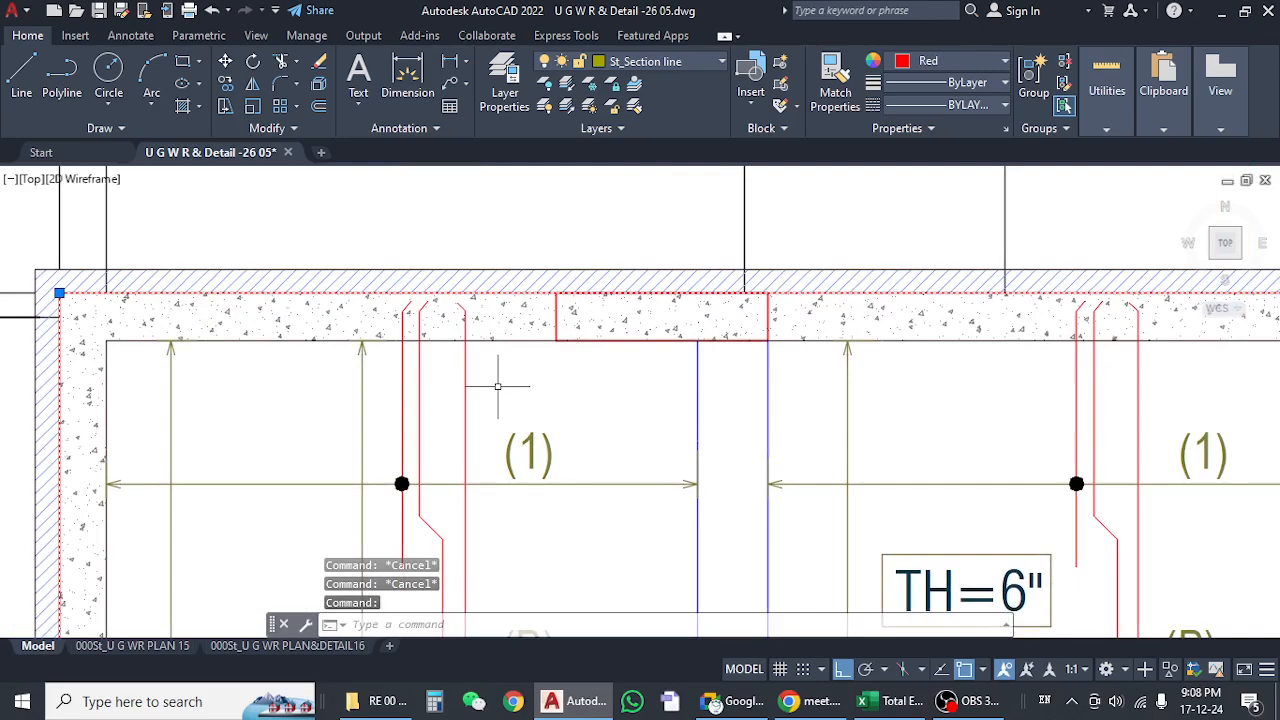
{"action": "key", "text": "Escape"}
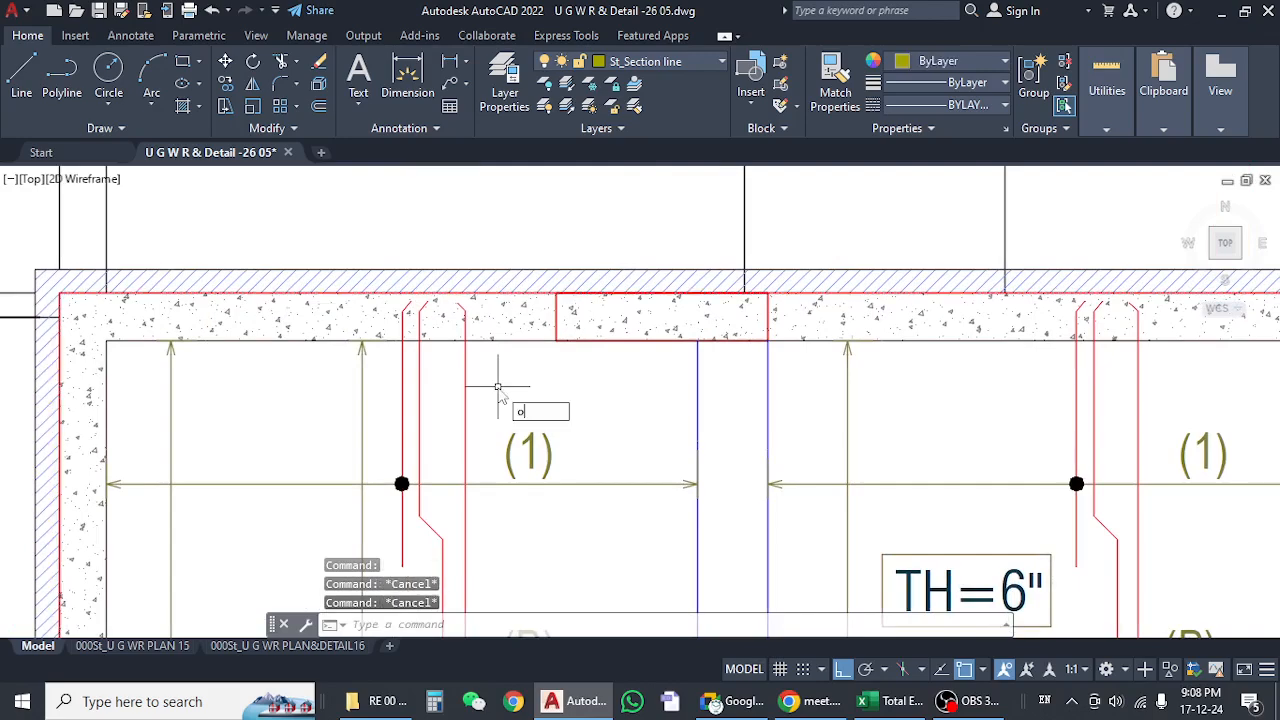
{"action": "key", "text": "Return"}
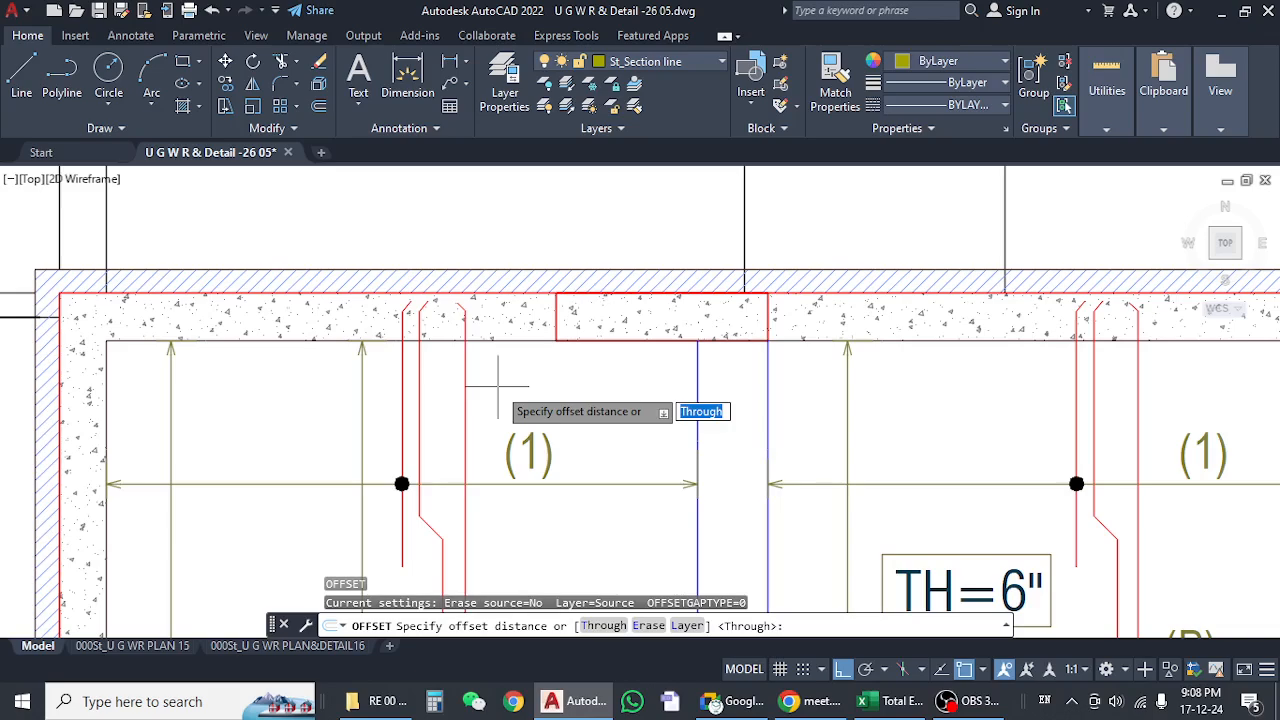
{"action": "key", "text": "Escape"}
Examine the retaining wall's outer vertical 10Ø@5"c/c bar and its bend into the base slab in Section A-A.
{"action": "scroll", "coordinate": [523, 400], "scroll_direction": "down", "scroll_amount": 5}
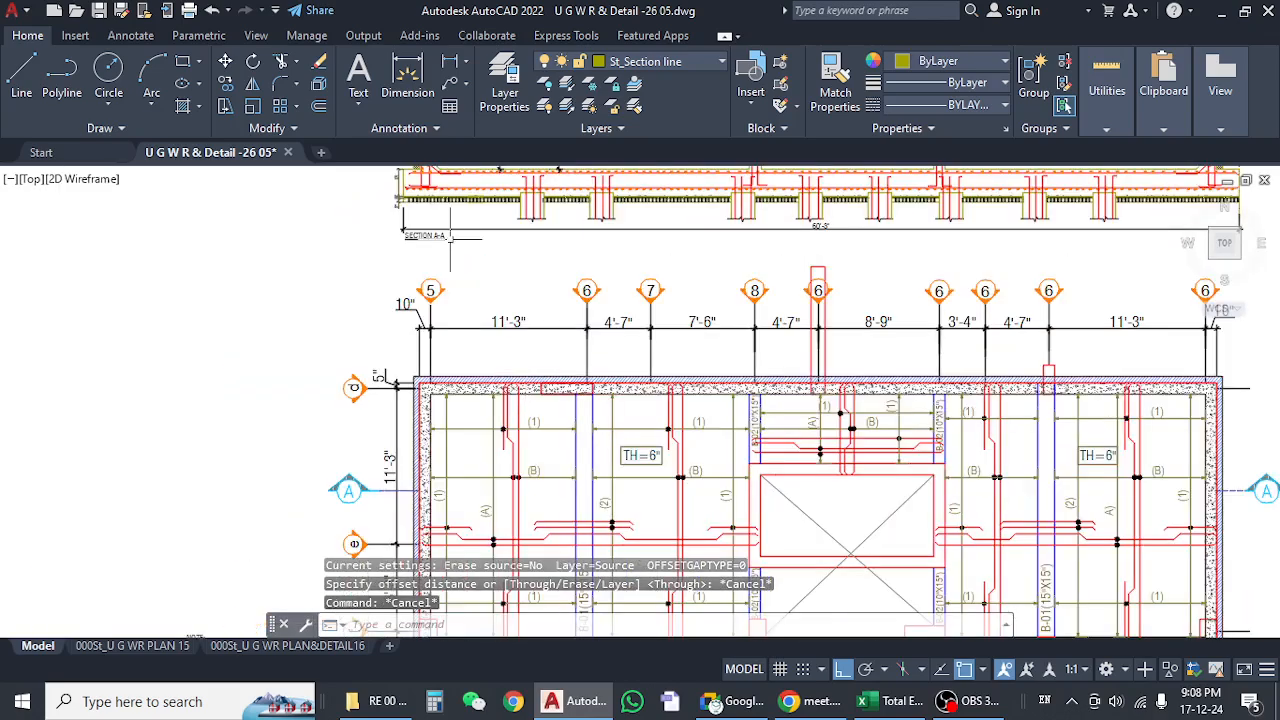
{"action": "middle_click_drag", "start_coordinate": [480, 388], "coordinate": [490, 398]}
{"action": "scroll", "coordinate": [488, 396], "scroll_direction": "up", "scroll_amount": 6}
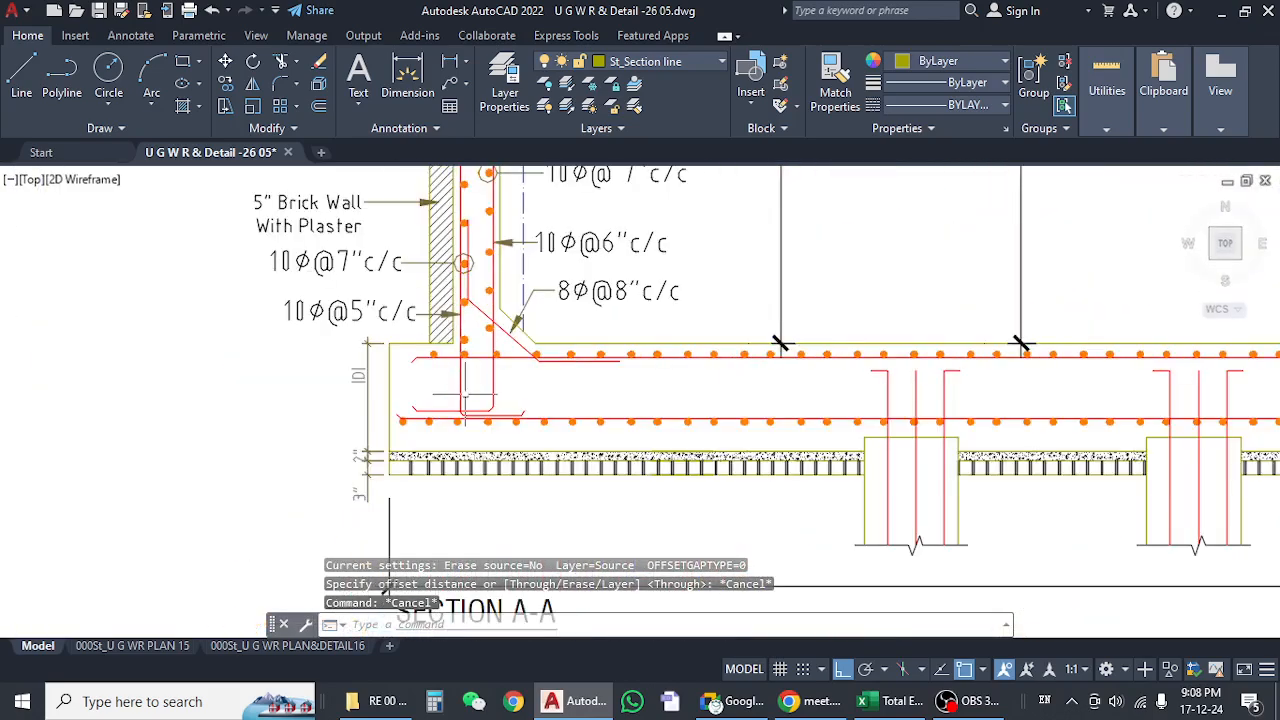
{"action": "left_click", "coordinate": [456, 390]}
{"action": "key", "text": "Escape"}
{"action": "left_click", "coordinate": [460, 388]}
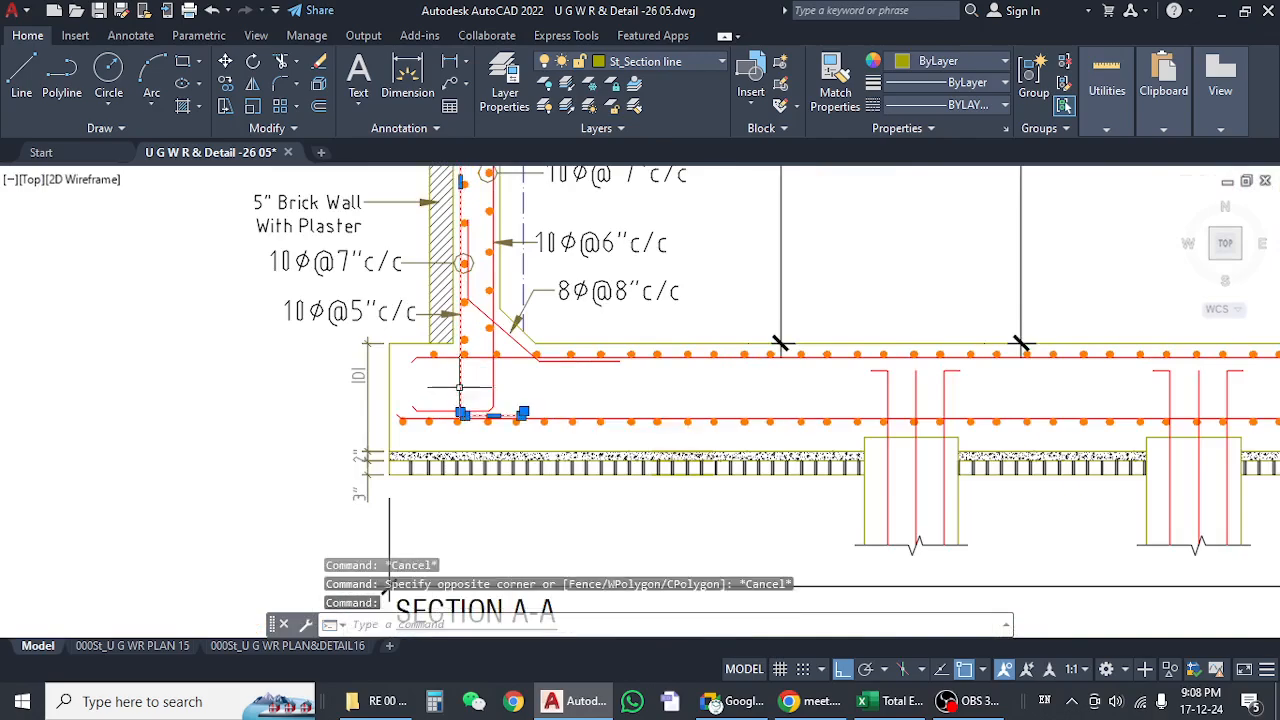
{"action": "scroll", "coordinate": [459, 390], "scroll_direction": "down", "scroll_amount": 4}
{"action": "middle_click_drag", "start_coordinate": [530, 441], "coordinate": [529, 397]}
{"action": "scroll", "coordinate": [529, 397], "scroll_direction": "down", "scroll_amount": 2}
{"action": "scroll", "coordinate": [540, 438], "scroll_direction": "down", "scroll_amount": 2}
{"action": "middle_click_drag", "start_coordinate": [540, 440], "coordinate": [504, 281]}
Offset the red rectangle on the wall's outer concrete face 1.5" inward on the top slab plan, and leave nothing selected.
{"action": "scroll", "coordinate": [486, 375], "scroll_direction": "up", "scroll_amount": 6}
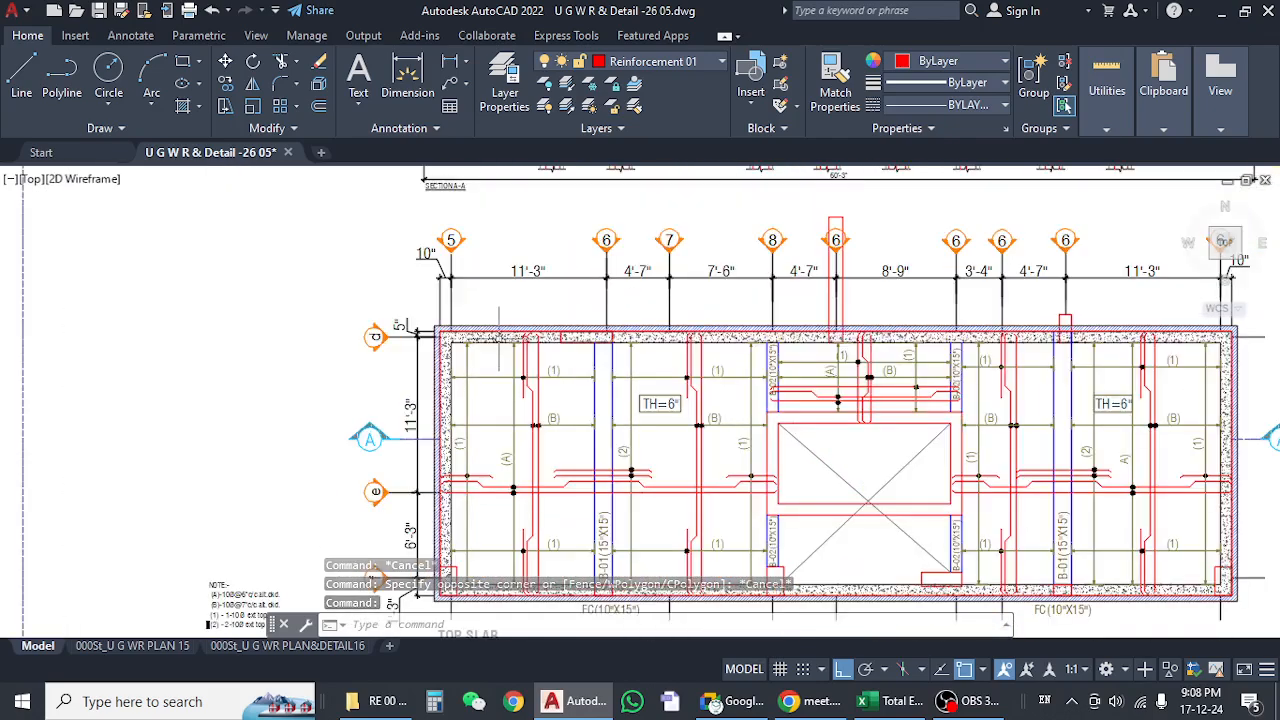
{"action": "key", "text": "Escape"}
{"action": "type", "text": "o"}
{"action": "key", "text": "Return"}
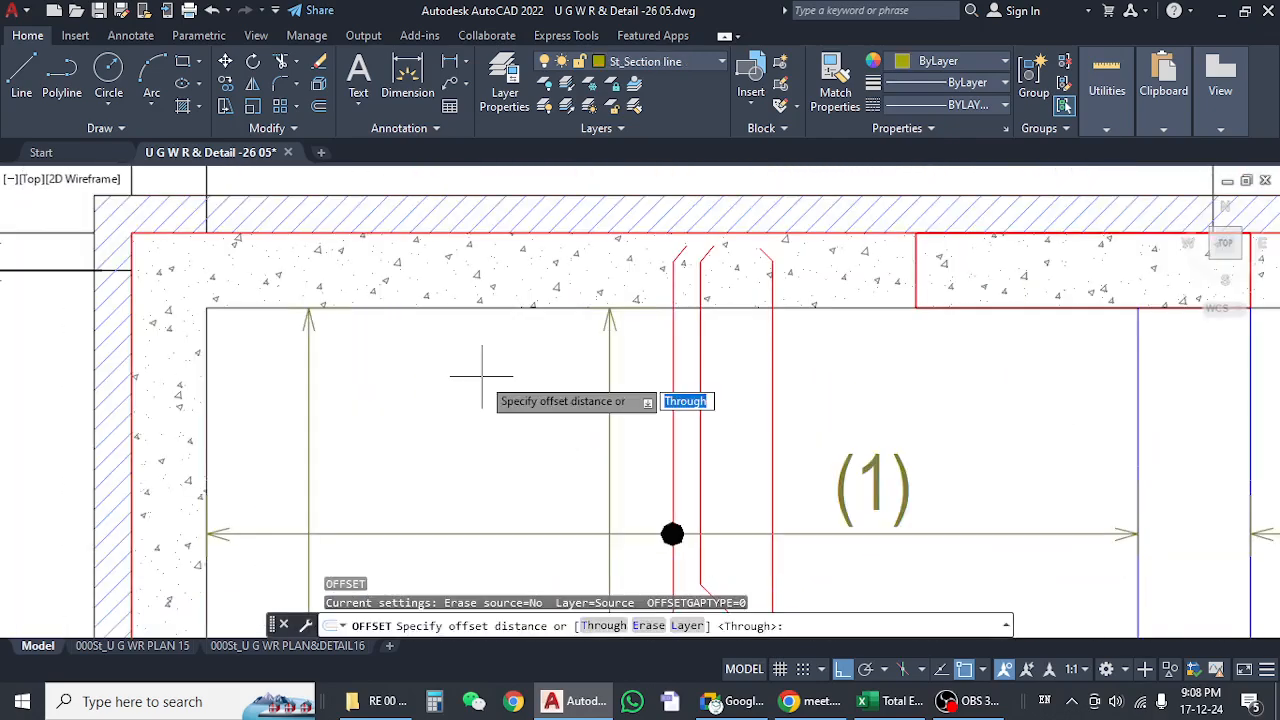
{"action": "type", "text": "1.5"}
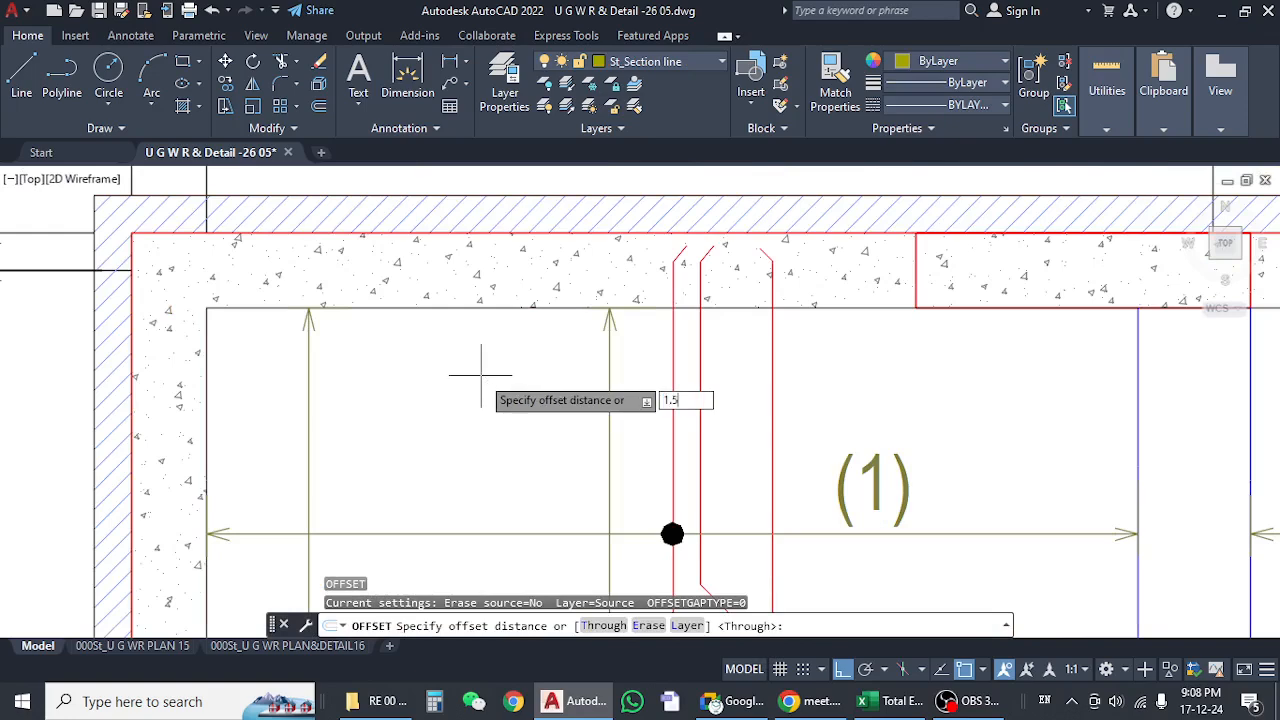
{"action": "key", "text": "Return"}
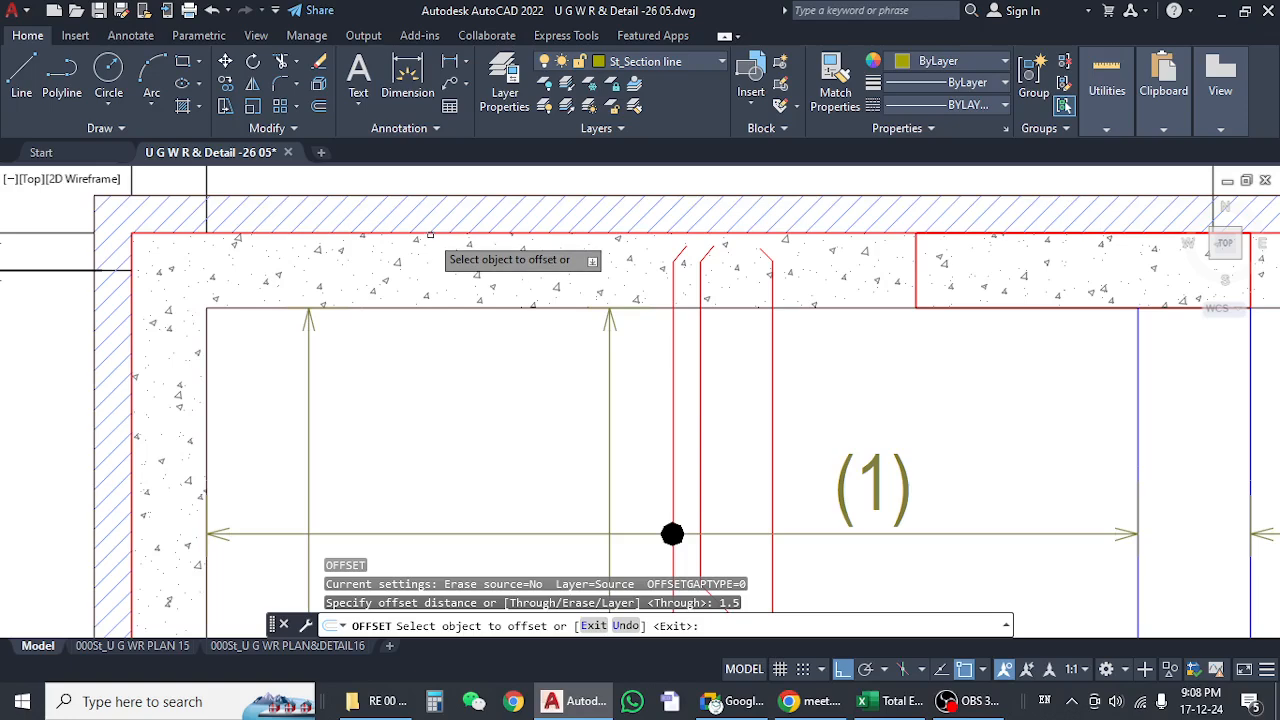
{"action": "left_click", "coordinate": [430, 235]}
{"action": "left_click", "coordinate": [430, 258]}
{"action": "key", "text": "Escape"}
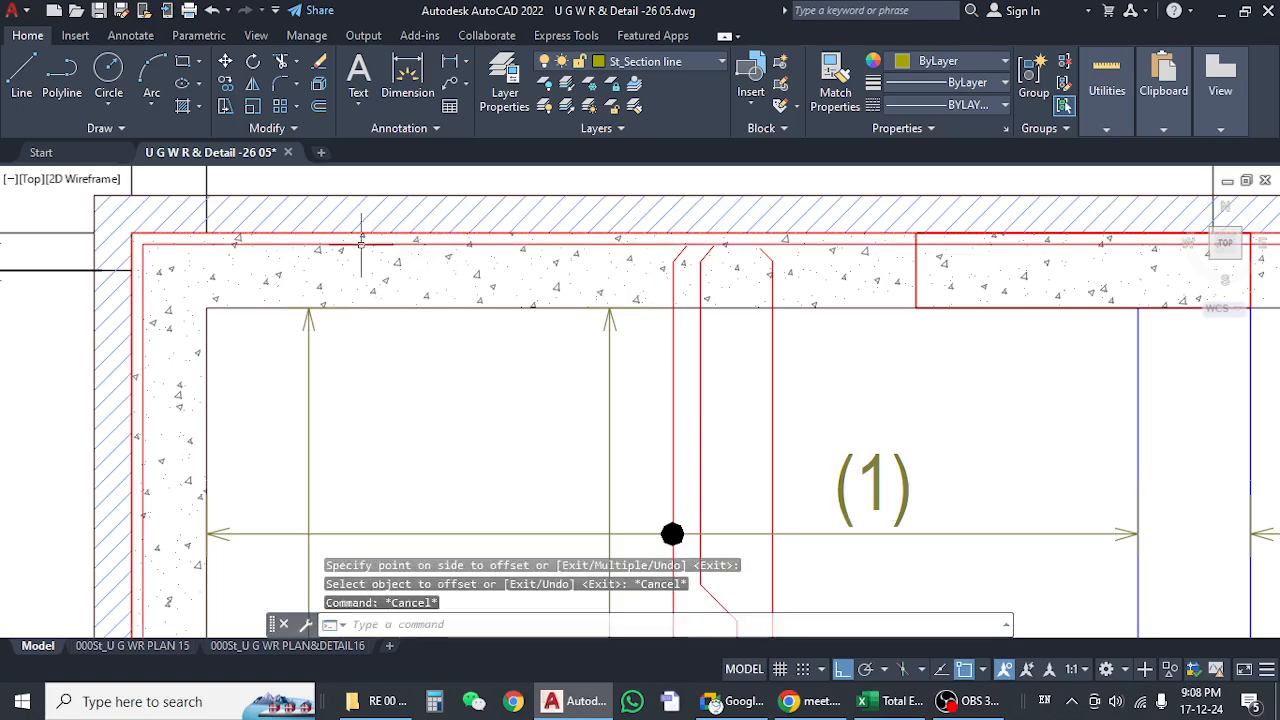
{"action": "left_click", "coordinate": [362, 243]}
{"action": "scroll", "coordinate": [399, 322], "scroll_direction": "down", "scroll_amount": 2}
{"action": "key", "text": "Escape"}
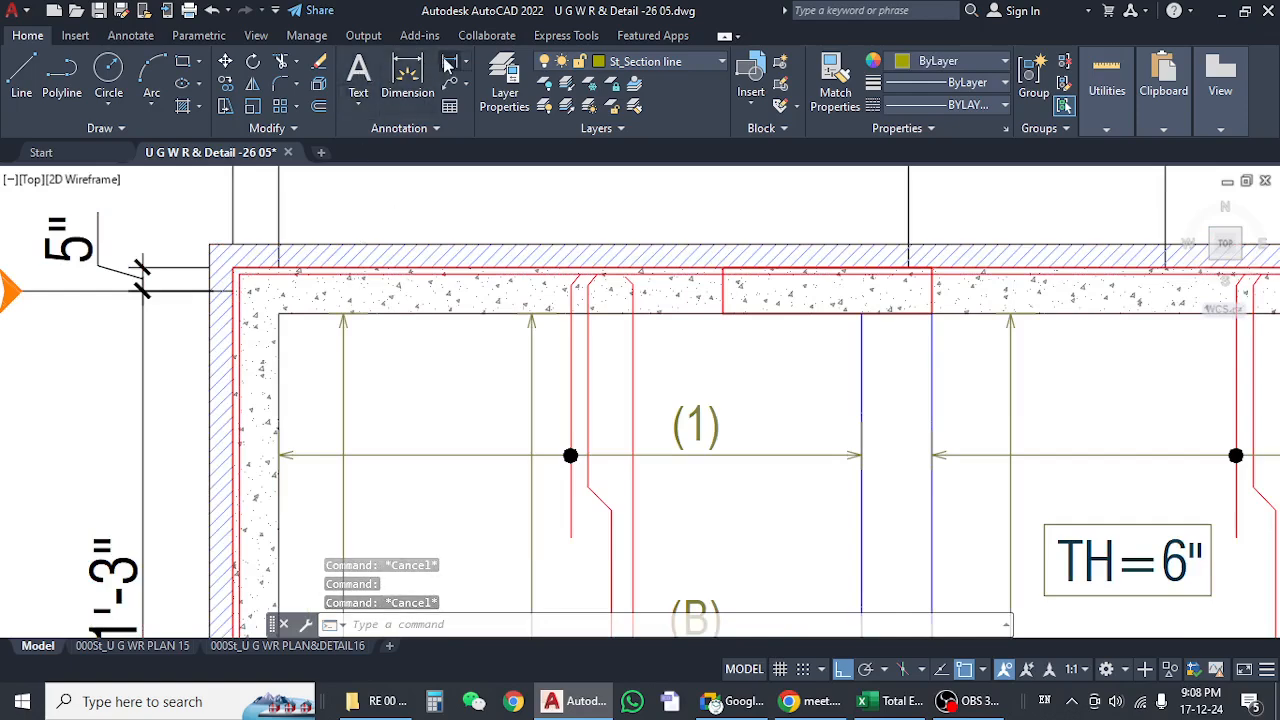
{"action": "left_click", "coordinate": [407, 72]}
{"action": "scroll", "coordinate": [225, 407], "scroll_direction": "up", "scroll_amount": 3}
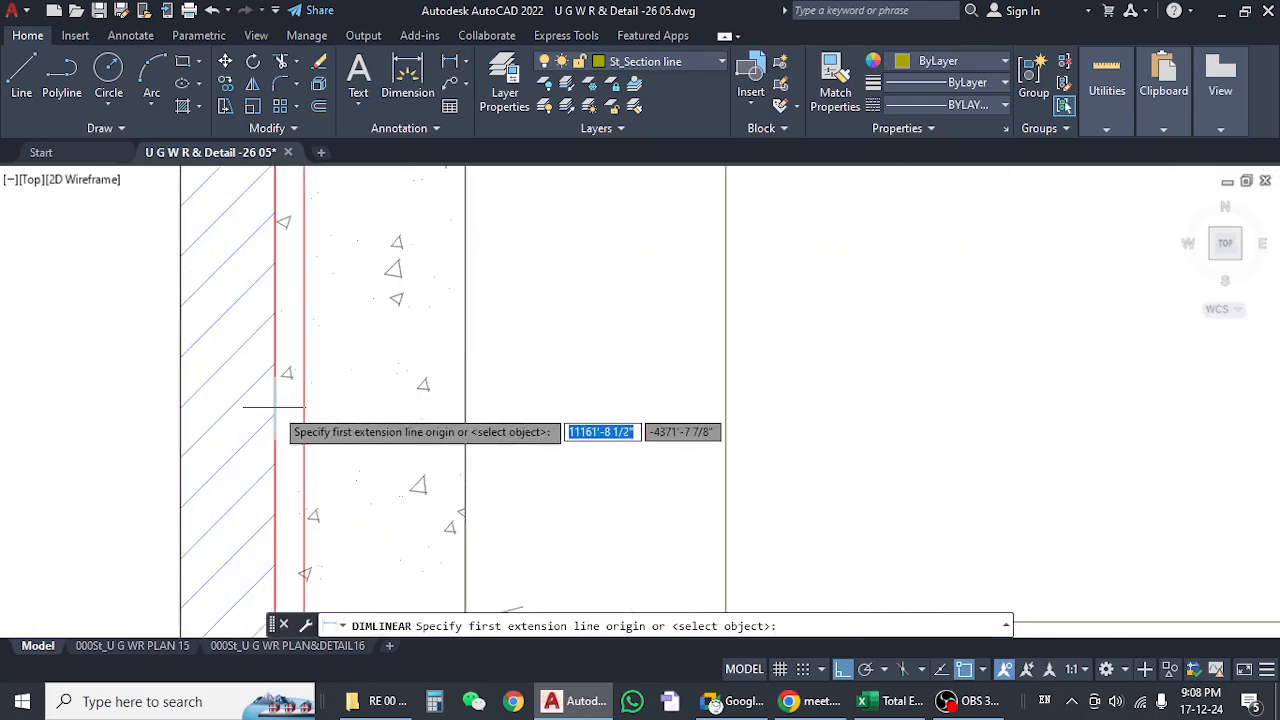
{"action": "key", "text": "Escape"}
{"action": "scroll", "coordinate": [402, 371], "scroll_direction": "down", "scroll_amount": 2}
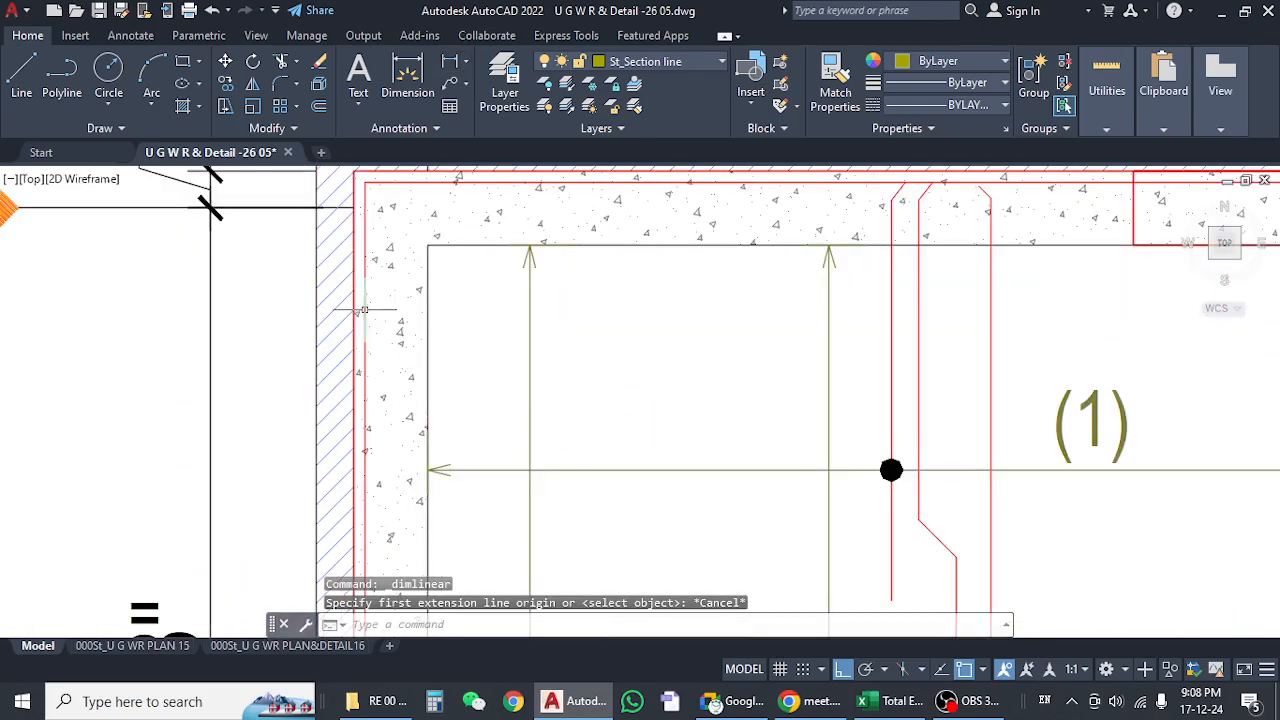
Examine the inner offset rectangle's path through the wall near grids 5 and d and past the column at grid 6.
{"action": "left_click", "coordinate": [364, 311]}
{"action": "scroll", "coordinate": [453, 281], "scroll_direction": "down", "scroll_amount": 4}
{"action": "scroll", "coordinate": [516, 186], "scroll_direction": "up", "scroll_amount": 5}
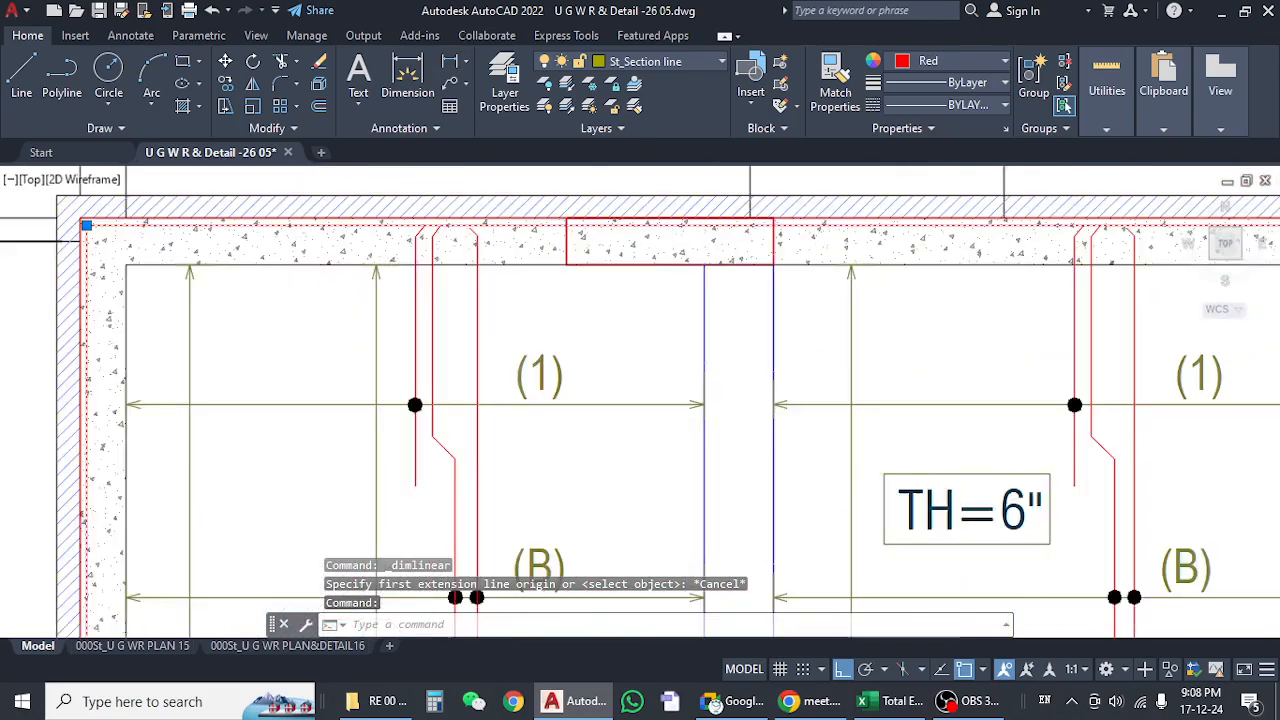
{"action": "scroll", "coordinate": [760, 190], "scroll_direction": "down", "scroll_amount": 4}
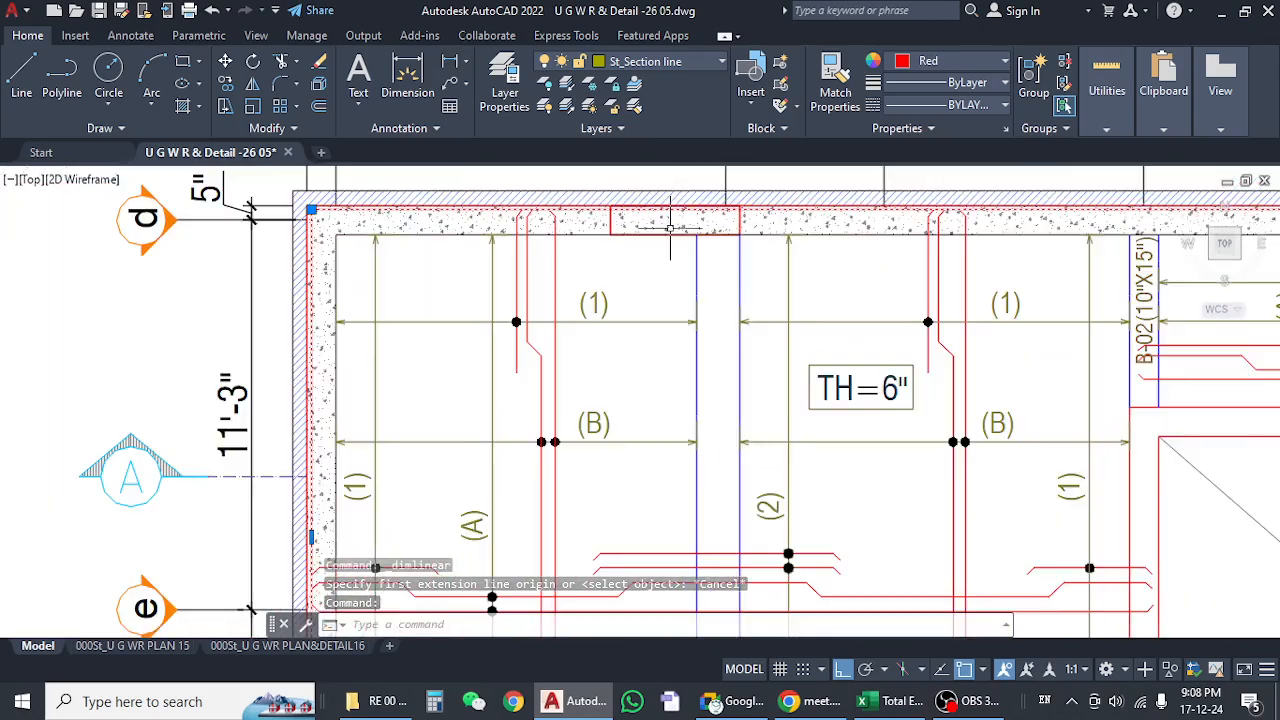
{"action": "mouse_move", "coordinate": [525, 323]}
{"action": "middle_mouse_down"}
{"action": "mouse_move", "coordinate": [514, 346]}
{"action": "mouse_move", "coordinate": [474, 334]}
{"action": "mouse_move", "coordinate": [448, 370]}
{"action": "middle_mouse_up"}
{"action": "key", "text": "Escape"}
{"action": "key", "text": "Escape"}
{"action": "scroll", "coordinate": [554, 305], "scroll_direction": "up", "scroll_amount": 5}
{"action": "middle_click_drag", "start_coordinate": [652, 257], "coordinate": [618, 341]}
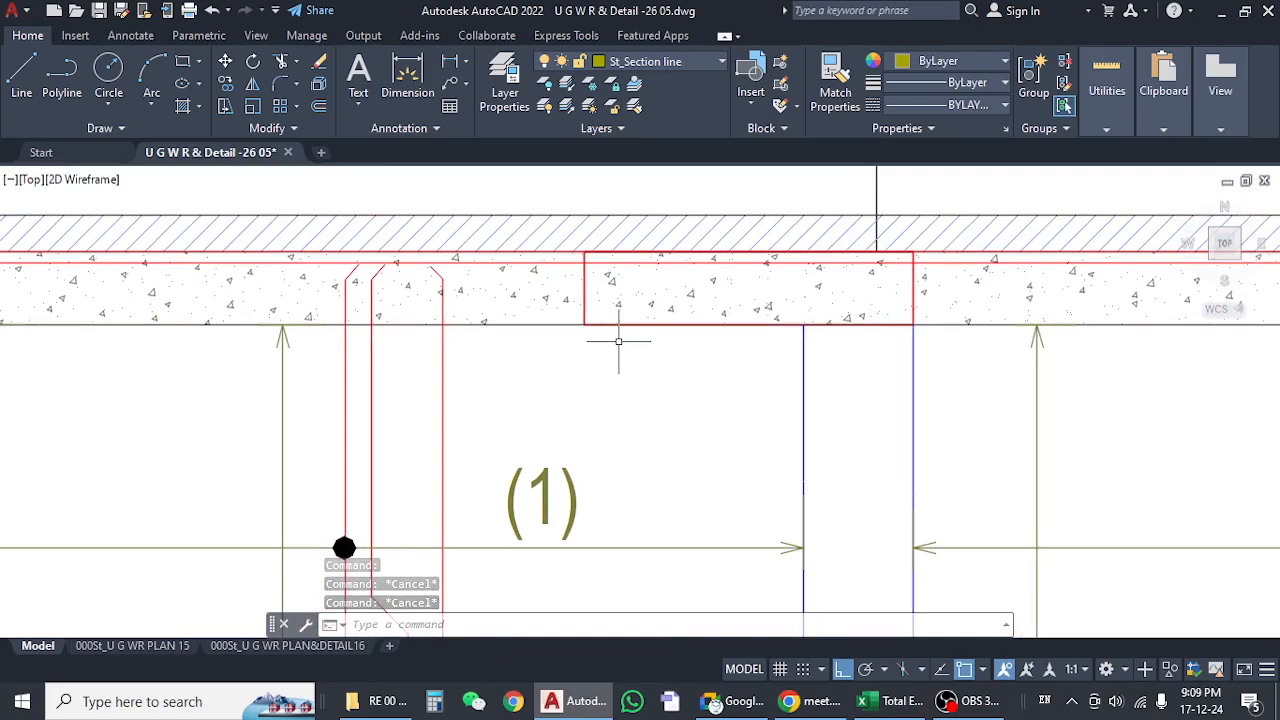
{"action": "scroll", "coordinate": [618, 341], "scroll_direction": "down", "scroll_amount": 4}
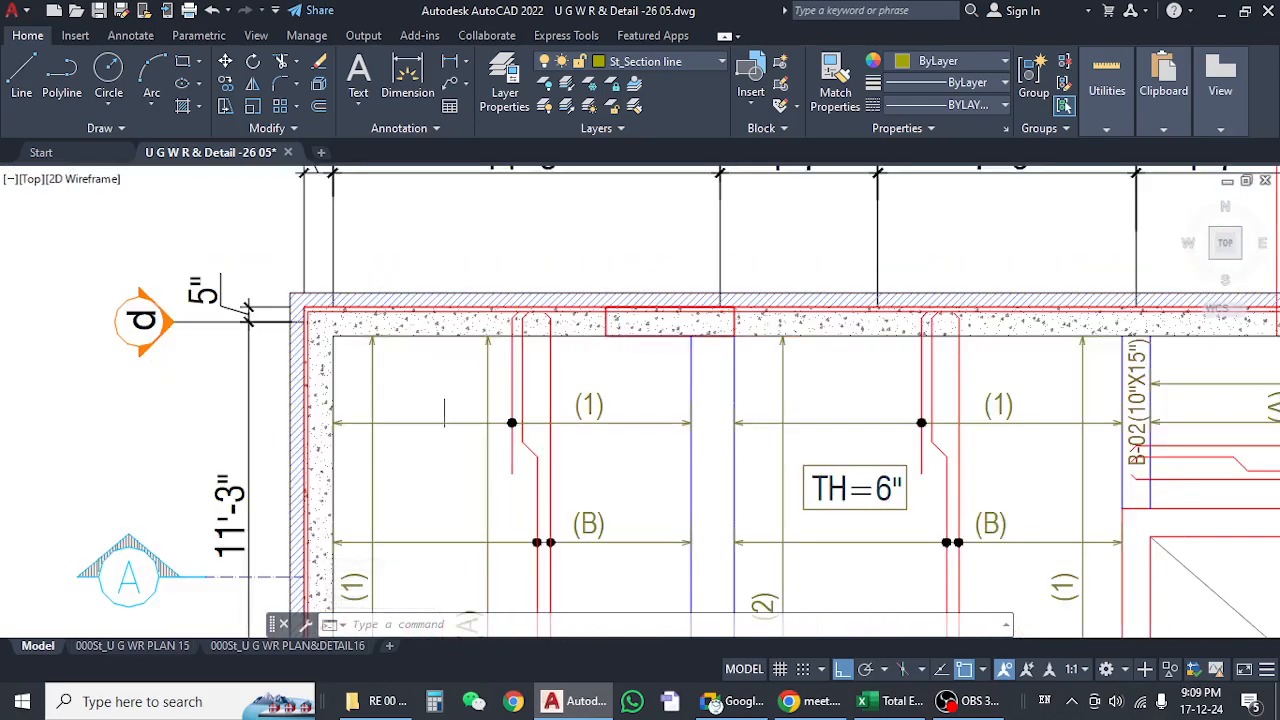
{"action": "middle_click_drag", "start_coordinate": [444, 394], "coordinate": [472, 348]}
{"action": "scroll", "coordinate": [385, 270], "scroll_direction": "up", "scroll_amount": 4}
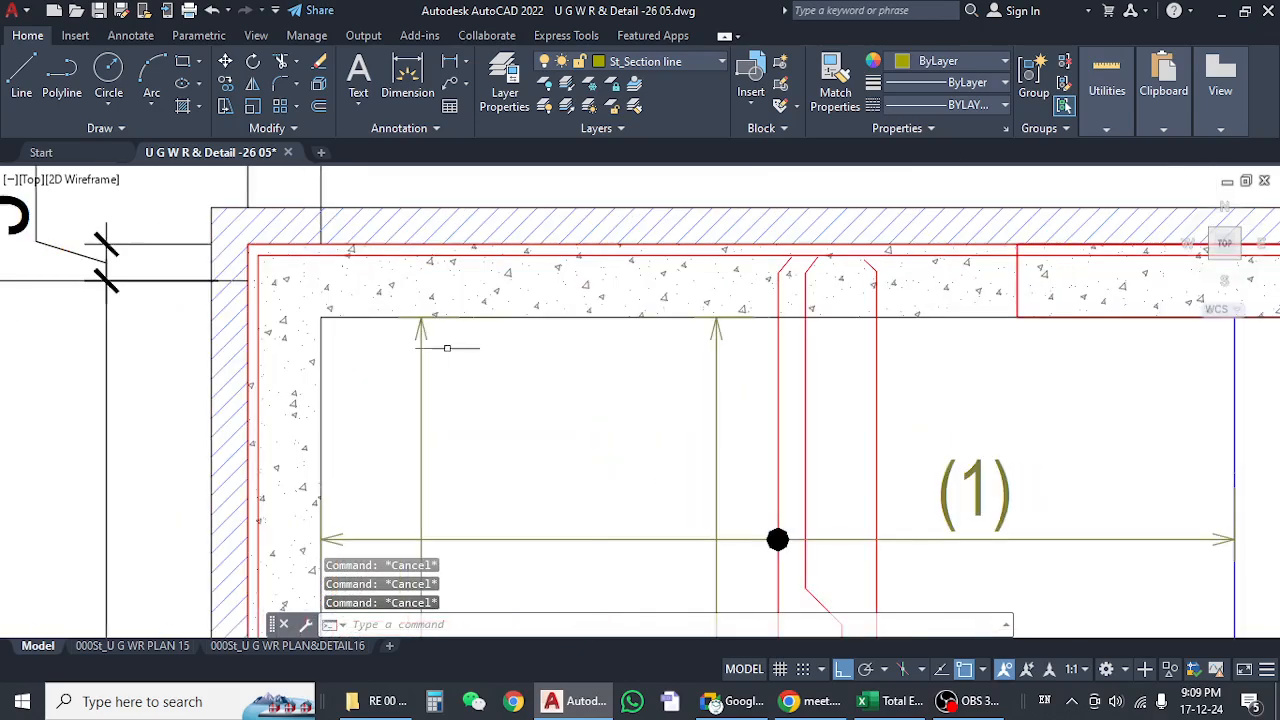
{"action": "scroll", "coordinate": [490, 390], "scroll_direction": "down", "scroll_amount": 6}
Measure the retaining wall's thickness between its concrete faces in Section A-A without placing a dimension, and return to the top slab plan.
{"action": "middle_click_drag", "start_coordinate": [480, 240], "coordinate": [513, 473]}
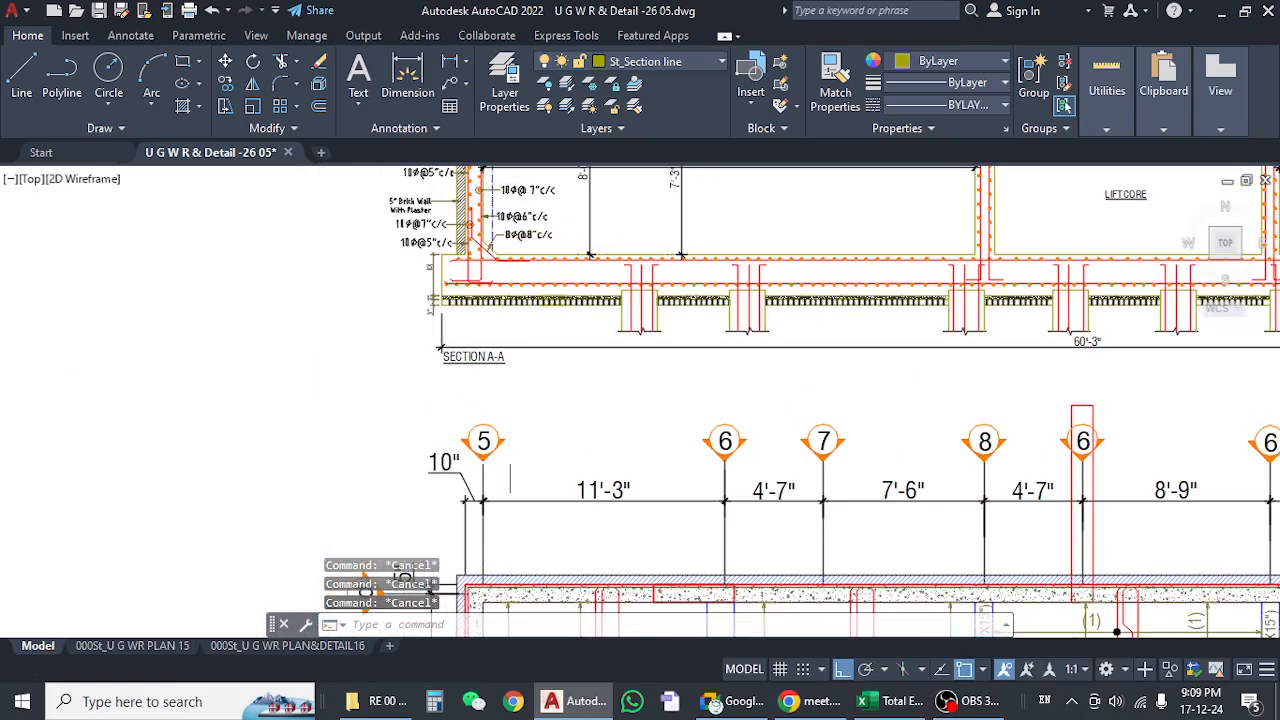
{"action": "scroll", "coordinate": [470, 234], "scroll_direction": "up", "scroll_amount": 2}
{"action": "scroll", "coordinate": [470, 234], "scroll_direction": "up", "scroll_amount": 2}
{"action": "middle_click_drag", "start_coordinate": [545, 200], "coordinate": [562, 502]}
{"action": "middle_click_drag", "start_coordinate": [556, 236], "coordinate": [559, 406]}
{"action": "left_click", "coordinate": [408, 75]}
{"action": "scroll", "coordinate": [475, 362], "scroll_direction": "up", "scroll_amount": 2}
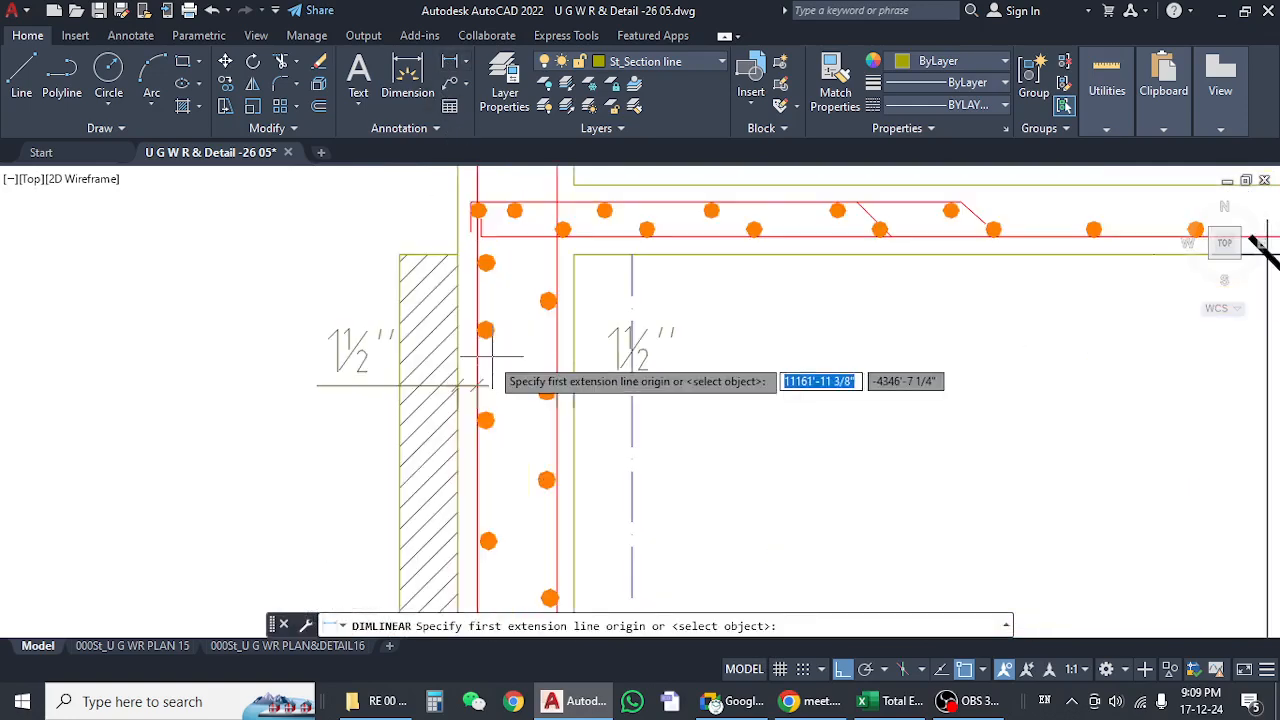
{"action": "left_click", "coordinate": [476, 362]}
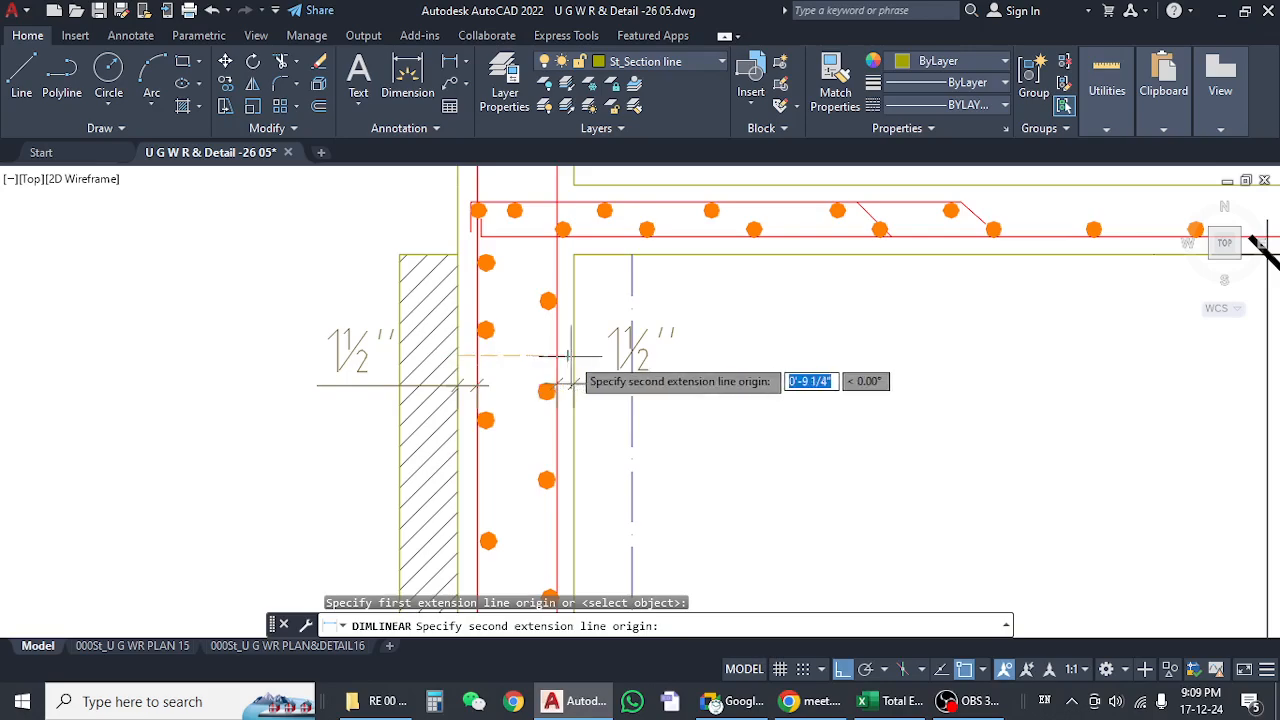
{"action": "left_click", "coordinate": [572, 357]}
{"action": "key", "text": "Escape"}
{"action": "scroll", "coordinate": [526, 264], "scroll_direction": "down", "scroll_amount": 8}
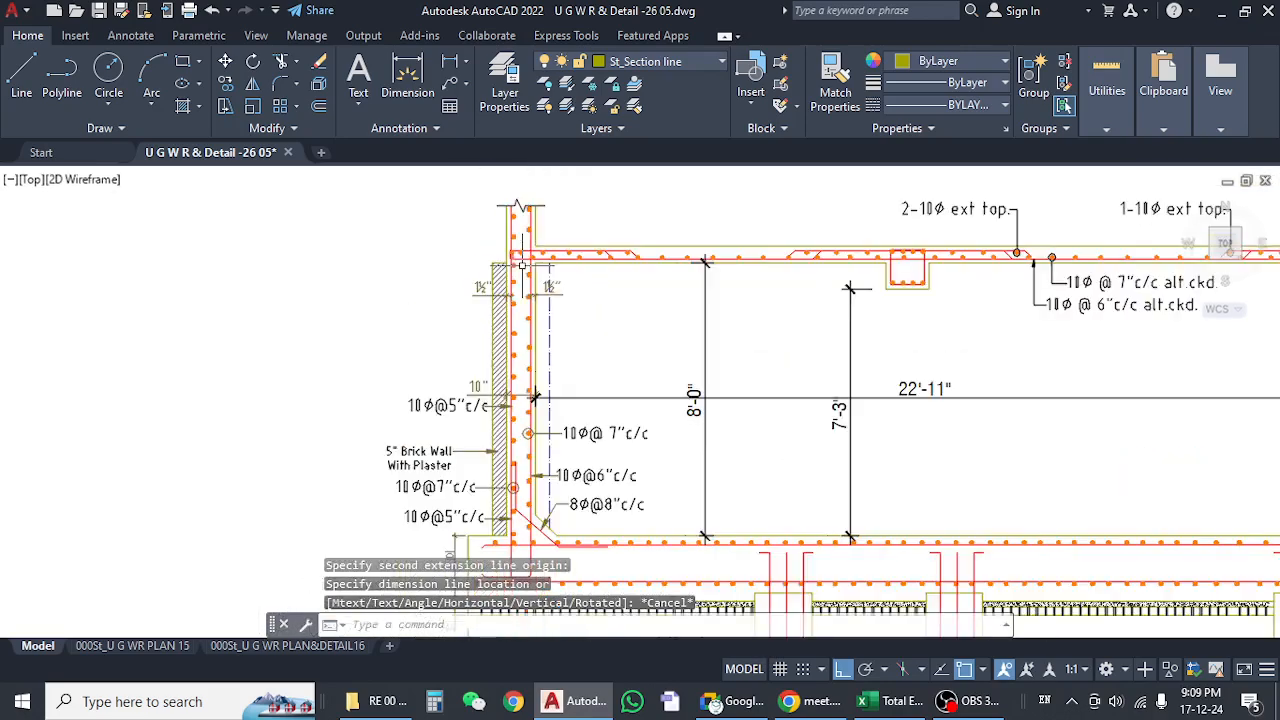
{"action": "middle_click_drag", "start_coordinate": [540, 383], "coordinate": [509, 165]}
{"action": "middle_click_drag", "start_coordinate": [514, 437], "coordinate": [448, 165]}
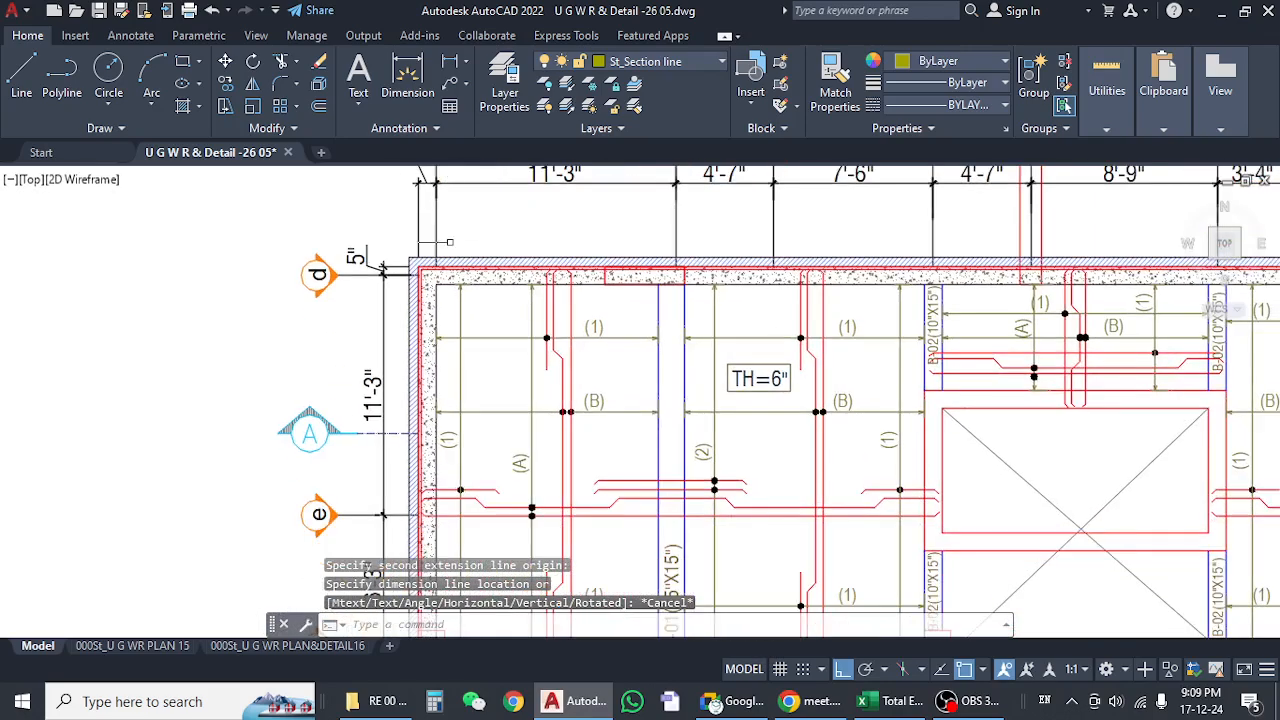
{"action": "scroll", "coordinate": [448, 275], "scroll_direction": "up", "scroll_amount": 7}
{"action": "scroll", "coordinate": [462, 312], "scroll_direction": "up", "scroll_amount": 2}
{"action": "key", "text": "Escape"}
{"action": "key", "text": "Escape"}
{"action": "type", "text": "o"}
{"action": "key", "text": "space"}
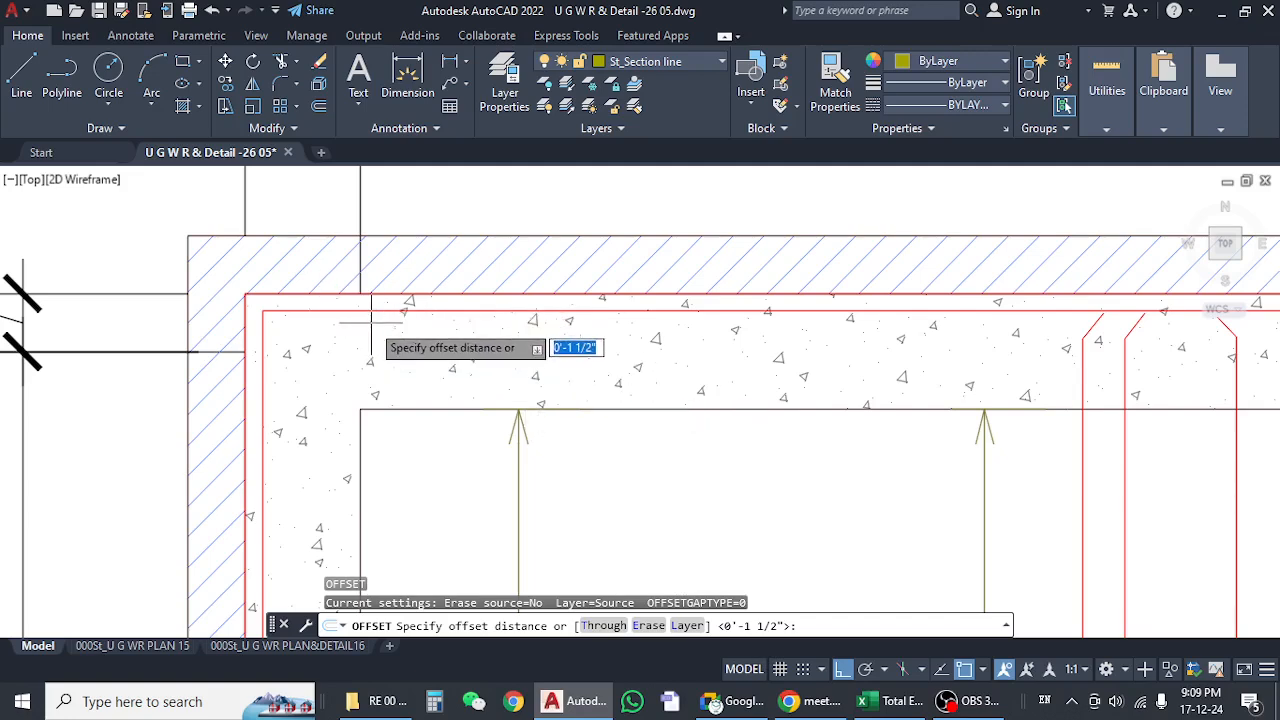
{"action": "middle_click_drag", "start_coordinate": [551, 426], "coordinate": [528, 343]}
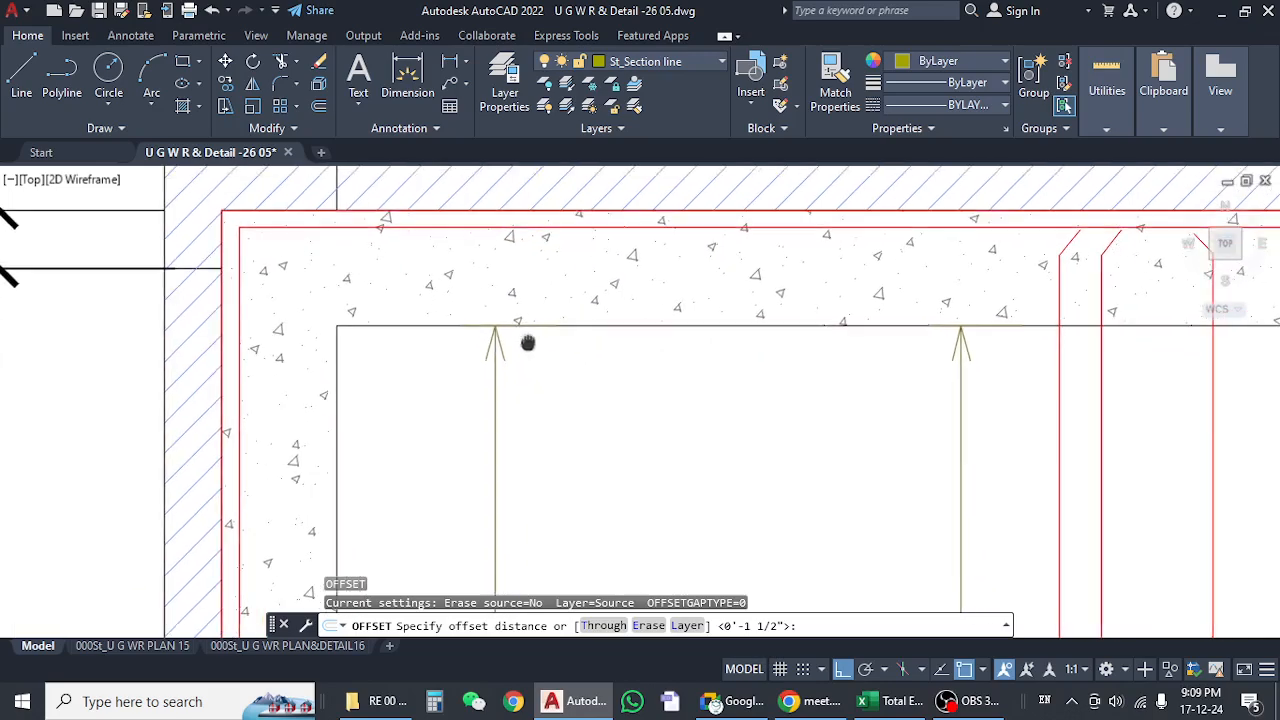
{"action": "scroll", "coordinate": [560, 380], "scroll_direction": "down", "scroll_amount": 4}
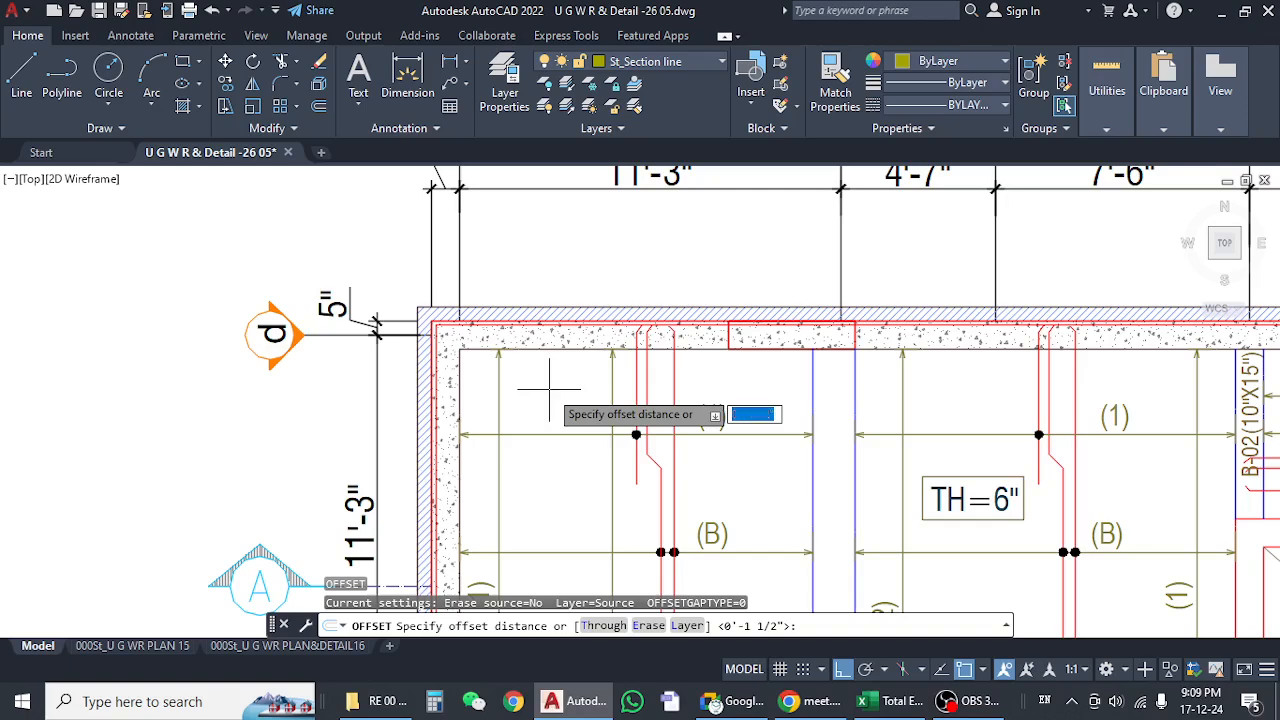
{"action": "left_click", "coordinate": [549, 388]}
{"action": "left_click", "coordinate": [545, 392]}
{"action": "middle_click_drag", "start_coordinate": [537, 393], "coordinate": [537, 385]}
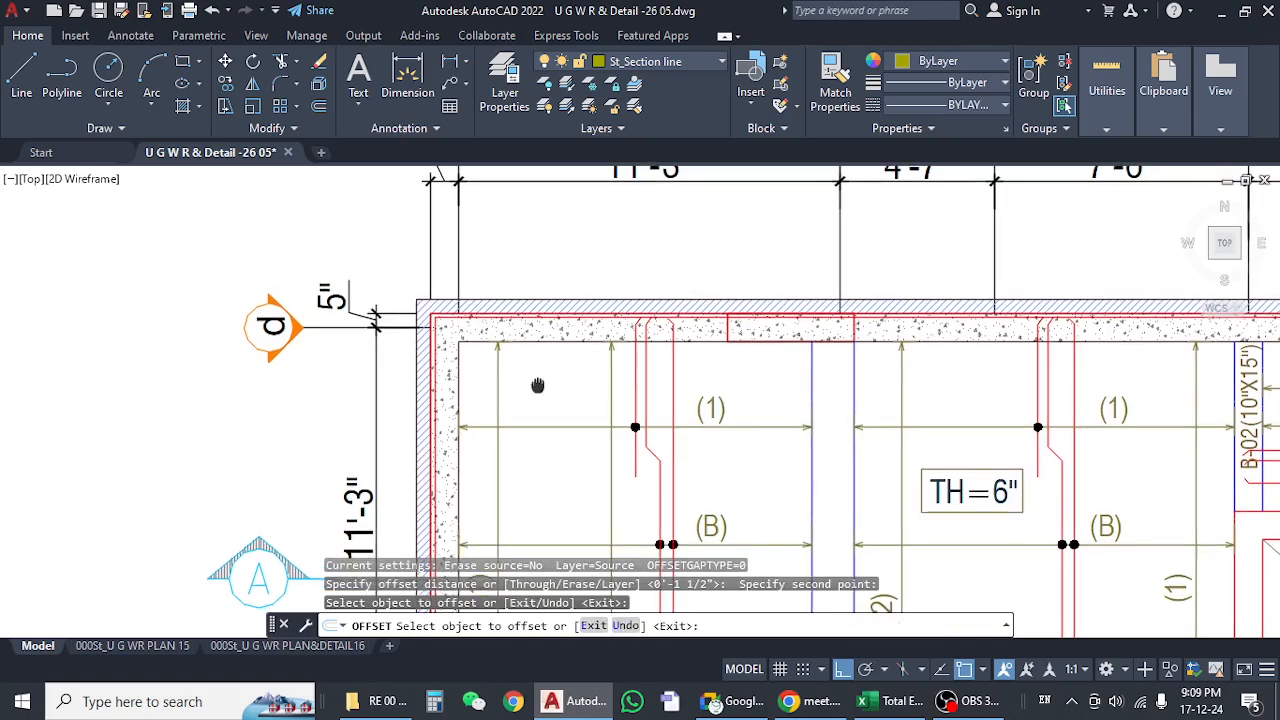
{"action": "left_click", "coordinate": [537, 377]}
{"action": "left_click", "coordinate": [537, 377]}
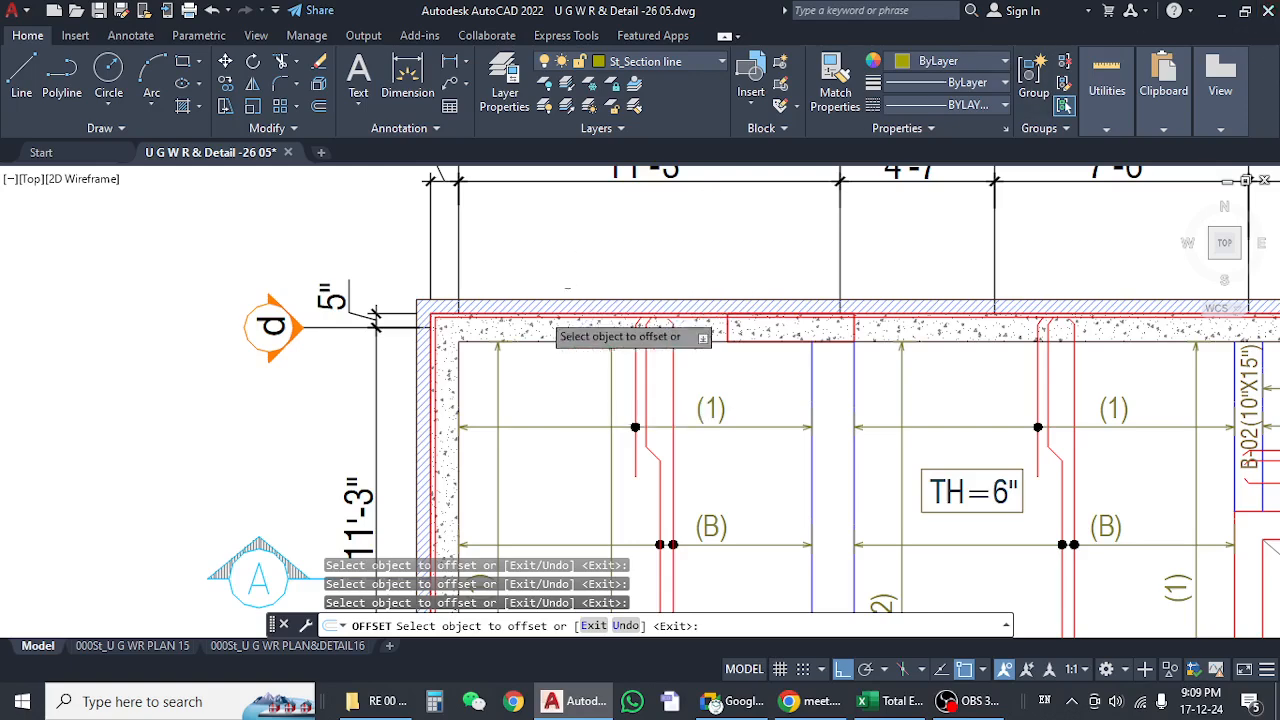
{"action": "left_click", "coordinate": [528, 337]}
{"action": "left_click", "coordinate": [547, 402]}
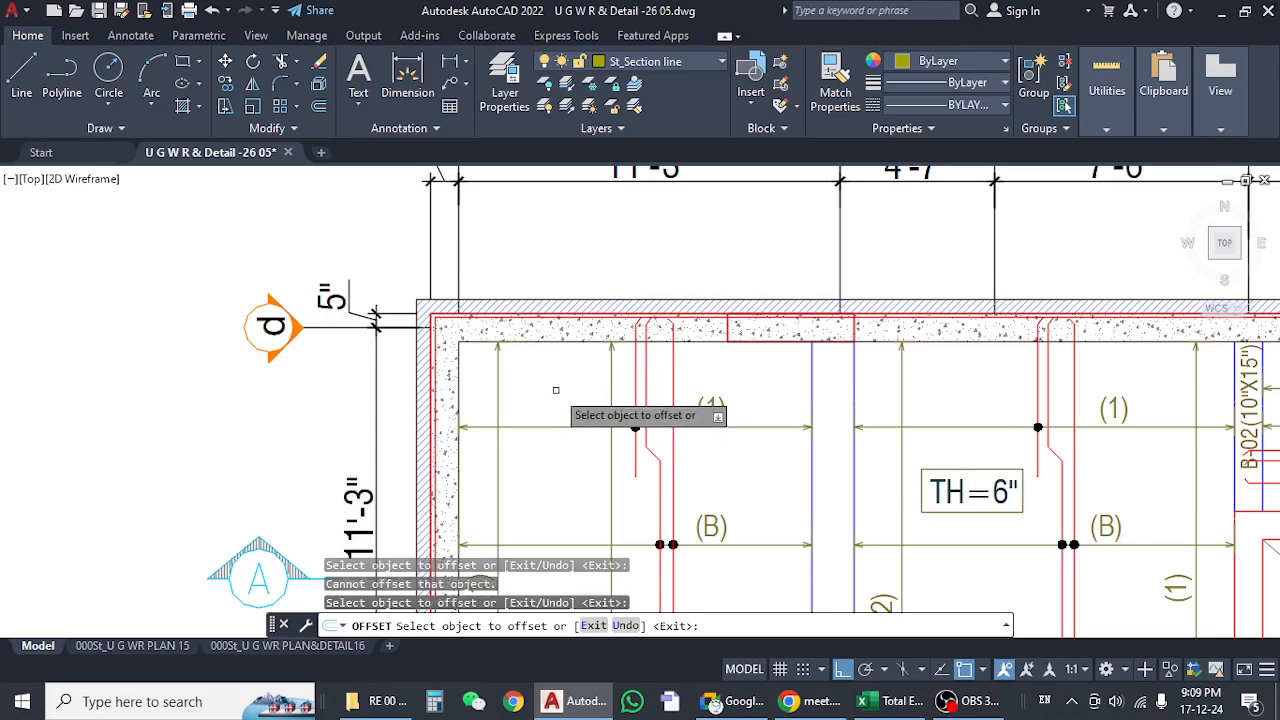
{"action": "left_click", "coordinate": [587, 392]}
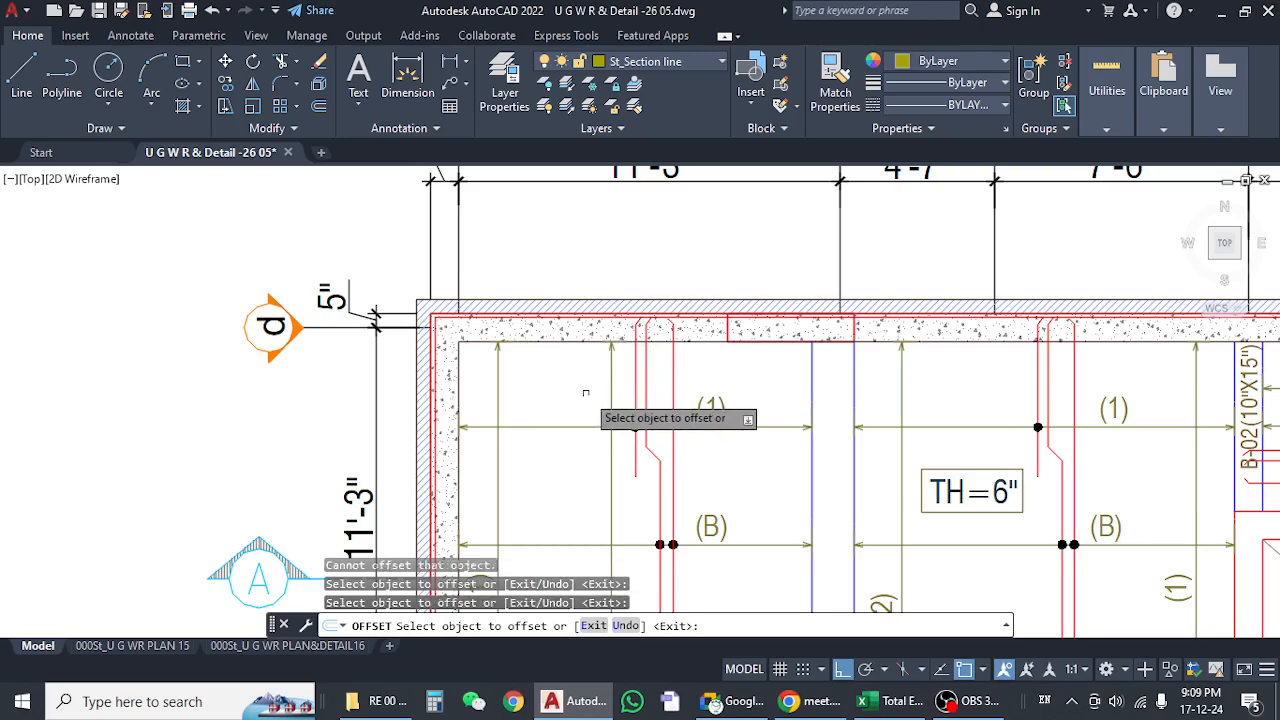
{"action": "middle_click_drag", "start_coordinate": [592, 399], "coordinate": [475, 352]}
{"action": "middle_click_drag", "start_coordinate": [710, 379], "coordinate": [674, 355]}
{"action": "scroll", "coordinate": [613, 278], "scroll_direction": "up", "scroll_amount": 4}
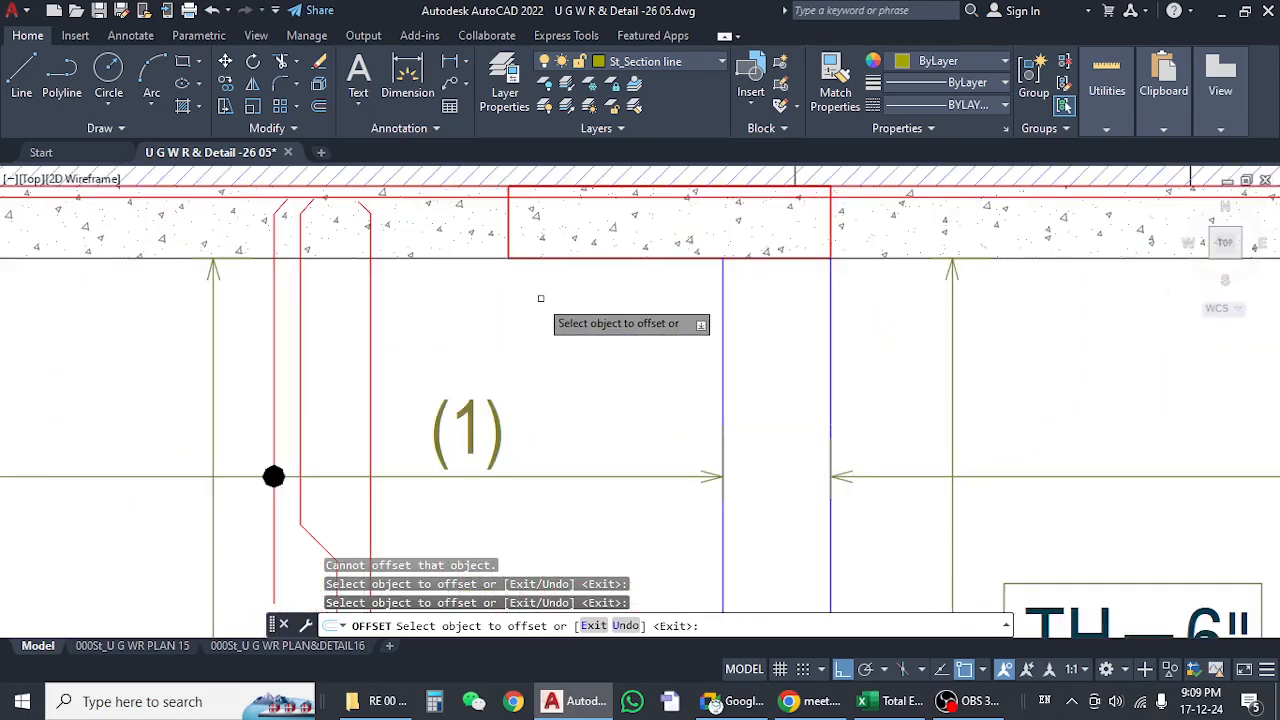
{"action": "middle_click_drag", "start_coordinate": [540, 297], "coordinate": [640, 337]}
Try to place a linear dimension from the retaining wall's inner face between grids 5 and 6 on the top slab plan.
{"action": "left_click", "coordinate": [450, 62]}
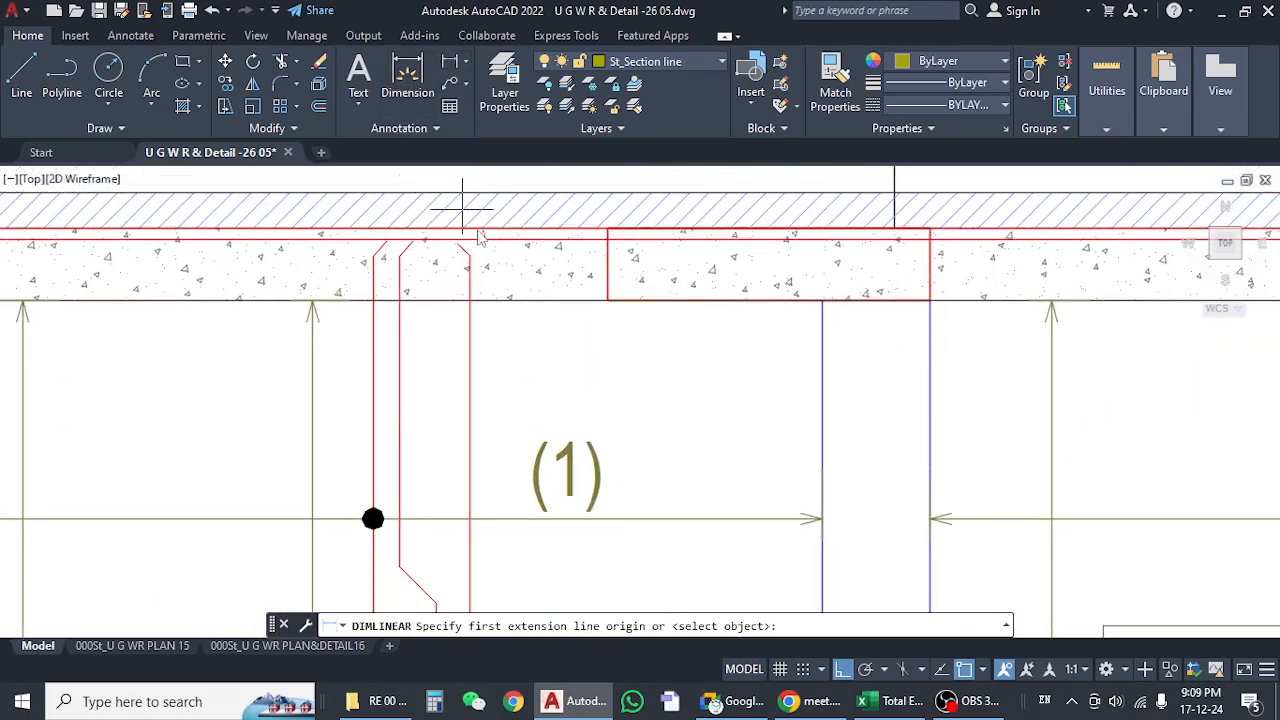
{"action": "left_click", "coordinate": [515, 298]}
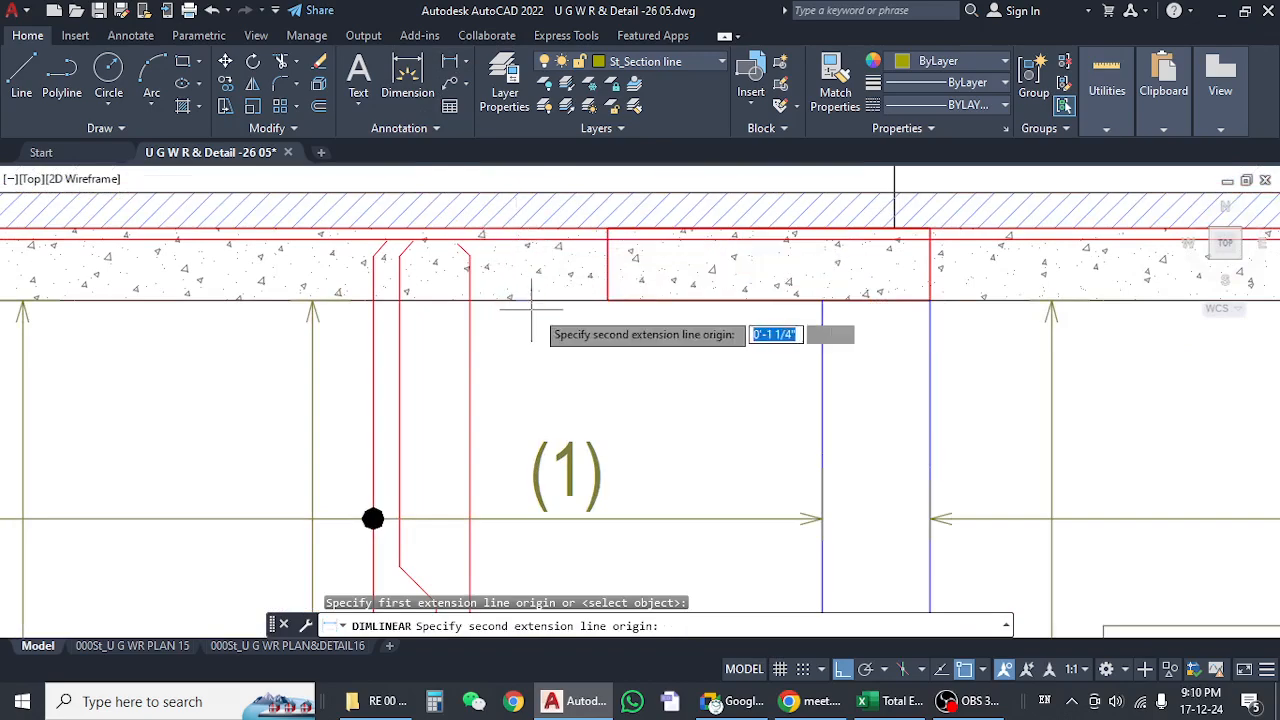
{"action": "scroll", "coordinate": [578, 335], "scroll_direction": "down", "scroll_amount": 4}
{"action": "middle_click_drag", "start_coordinate": [520, 390], "coordinate": [478, 322]}
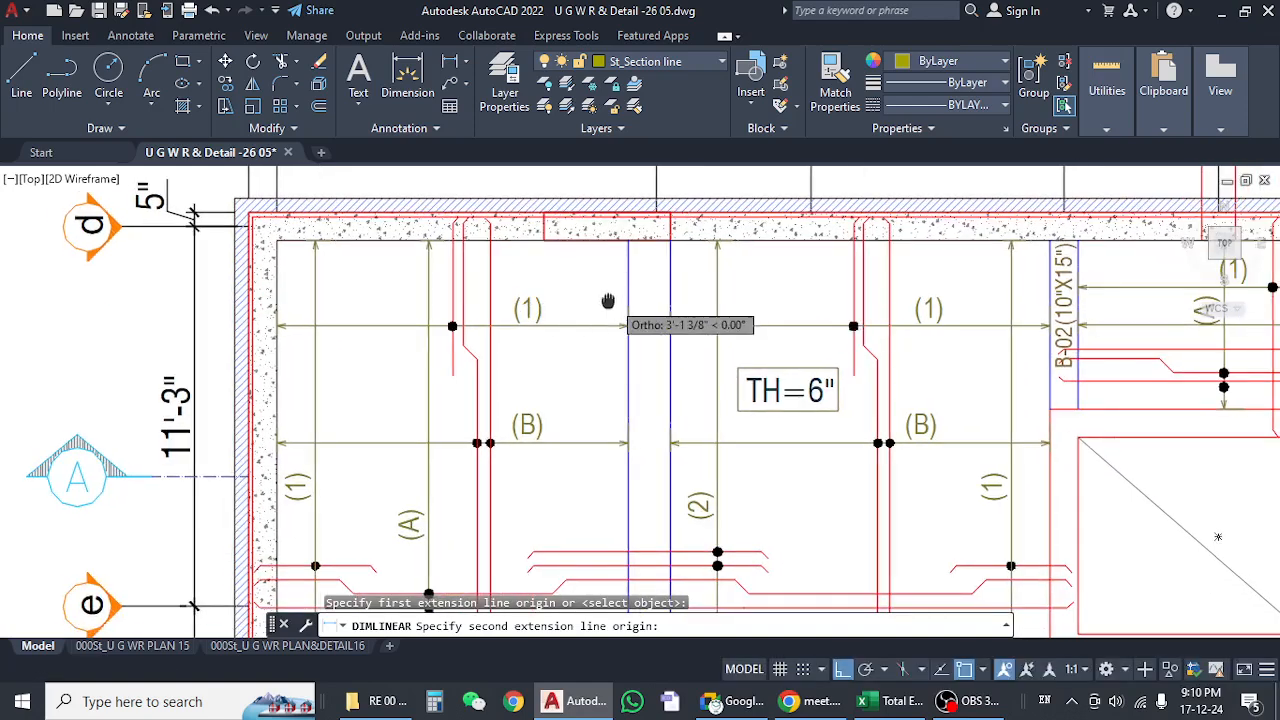
{"action": "mouse_move", "coordinate": [608, 300]}
{"action": "middle_mouse_down"}
{"action": "mouse_move", "coordinate": [571, 309]}
{"action": "mouse_move", "coordinate": [585, 324]}
{"action": "middle_mouse_up"}
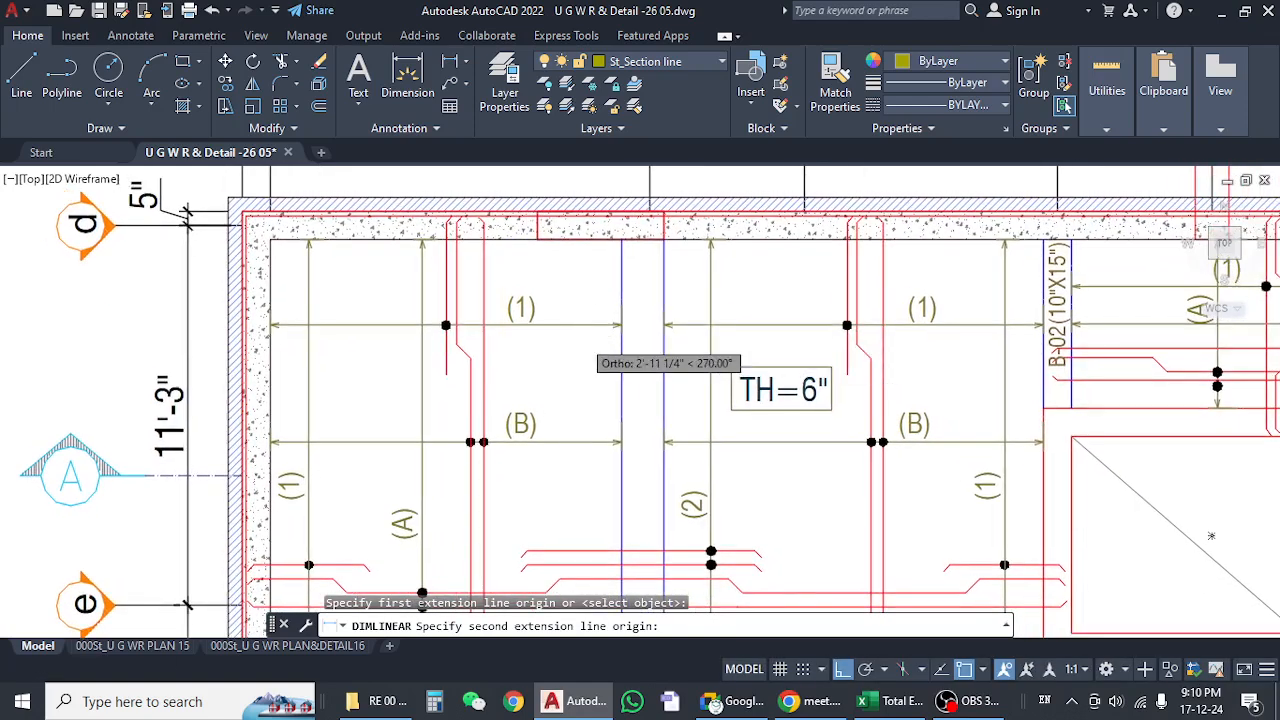
{"action": "scroll", "coordinate": [562, 295], "scroll_direction": "down", "scroll_amount": 4}
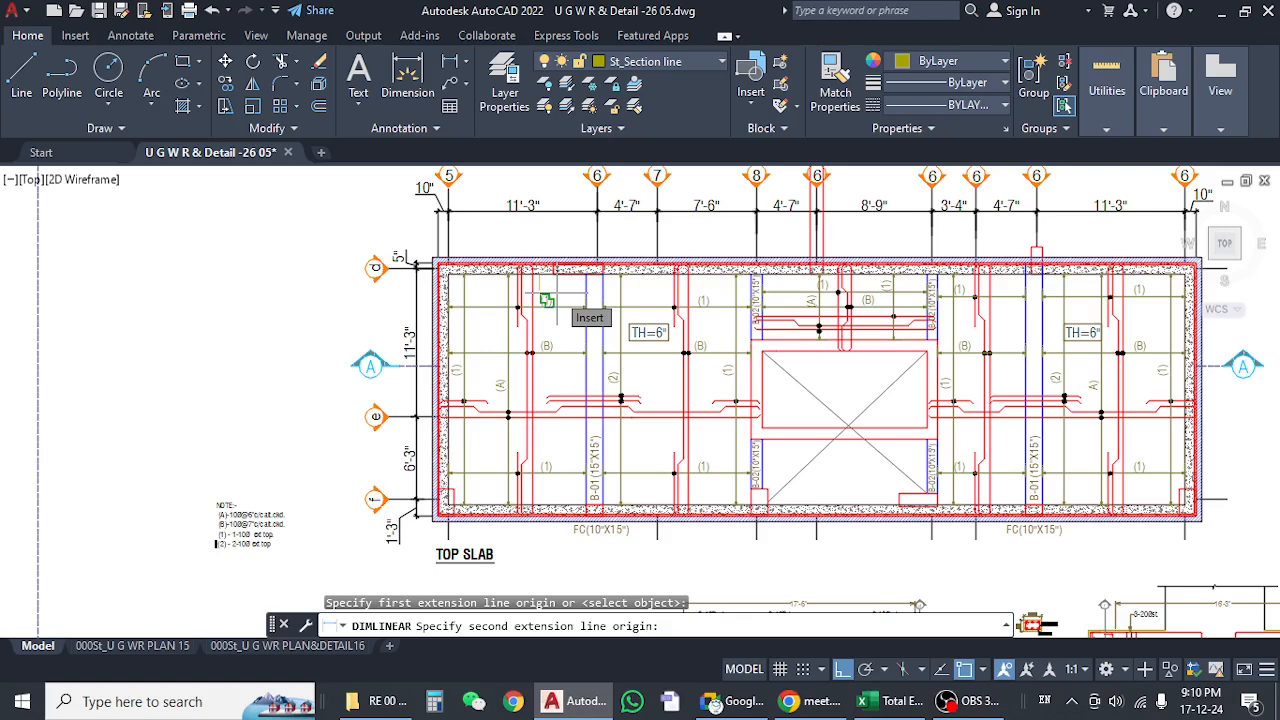
{"action": "left_click", "coordinate": [550, 304]}
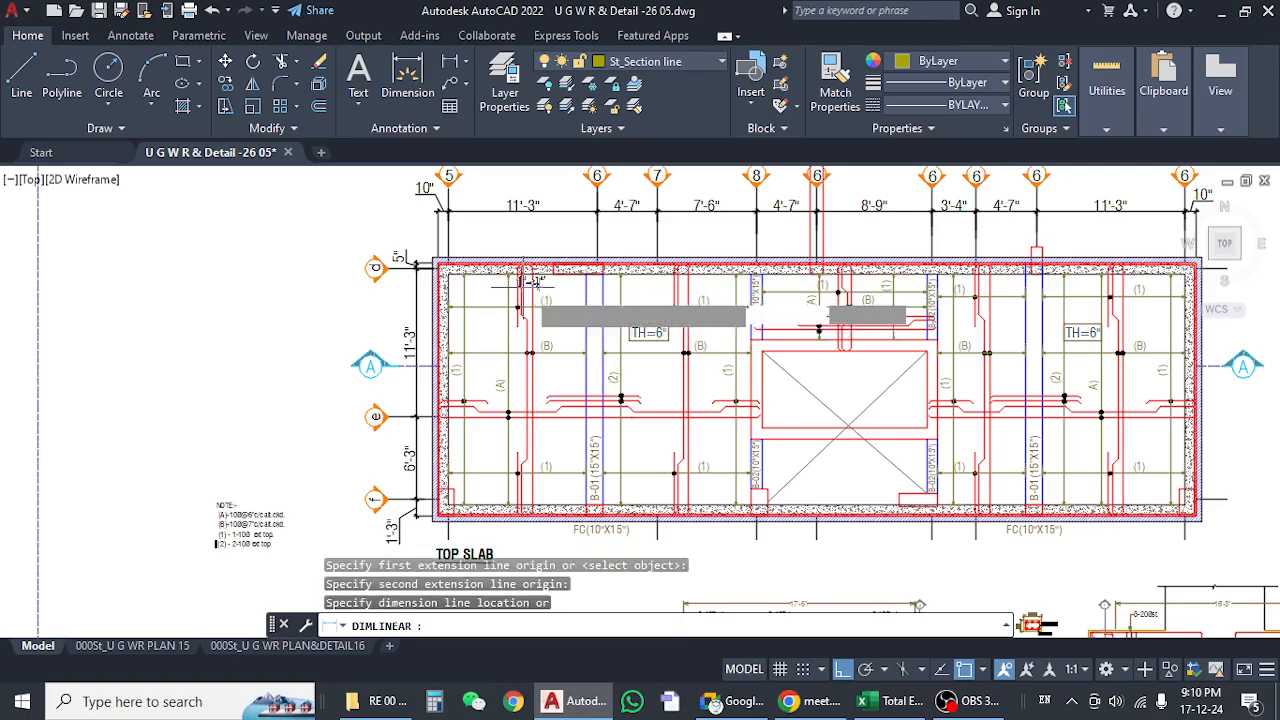
Compare the retaining wall along grid d on the top slab plan with its reinforcement in Section A-A.
{"action": "scroll", "coordinate": [568, 305], "scroll_direction": "up", "scroll_amount": 3}
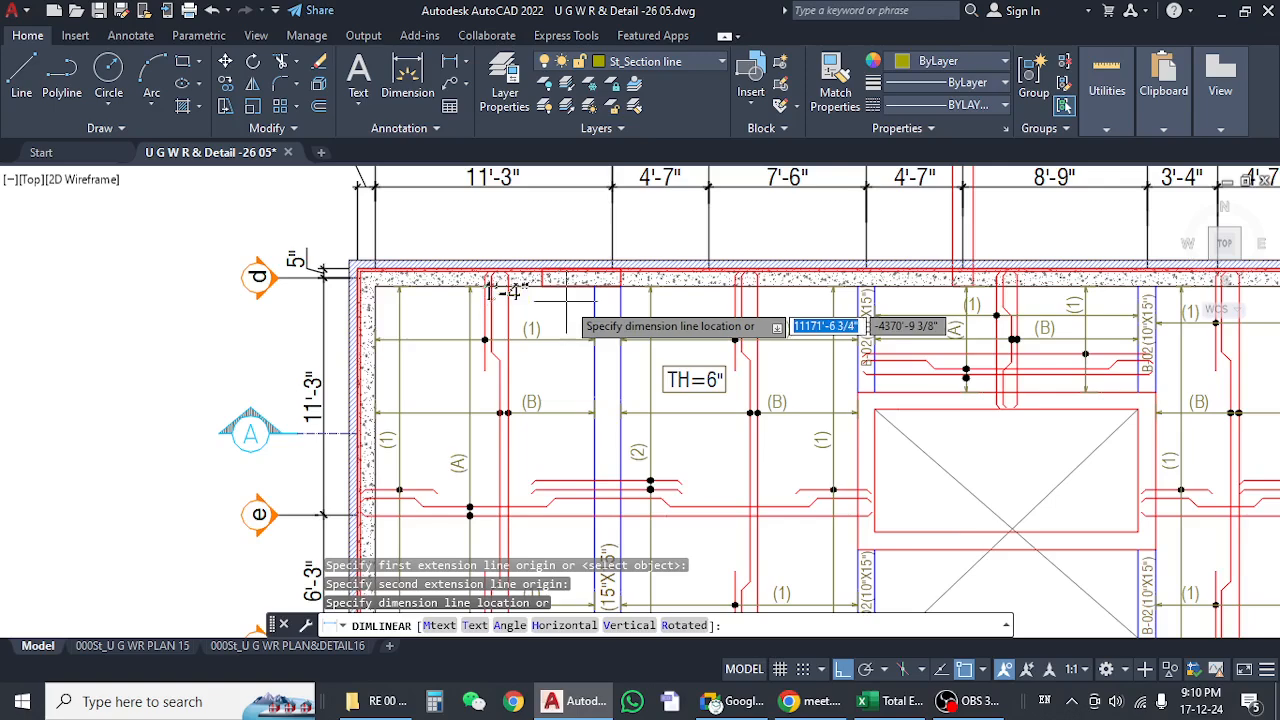
{"action": "scroll", "coordinate": [570, 298], "scroll_direction": "down", "scroll_amount": 3}
{"action": "scroll", "coordinate": [567, 301], "scroll_direction": "down", "scroll_amount": 2}
{"action": "middle_click_drag", "start_coordinate": [539, 254], "coordinate": [538, 346]}
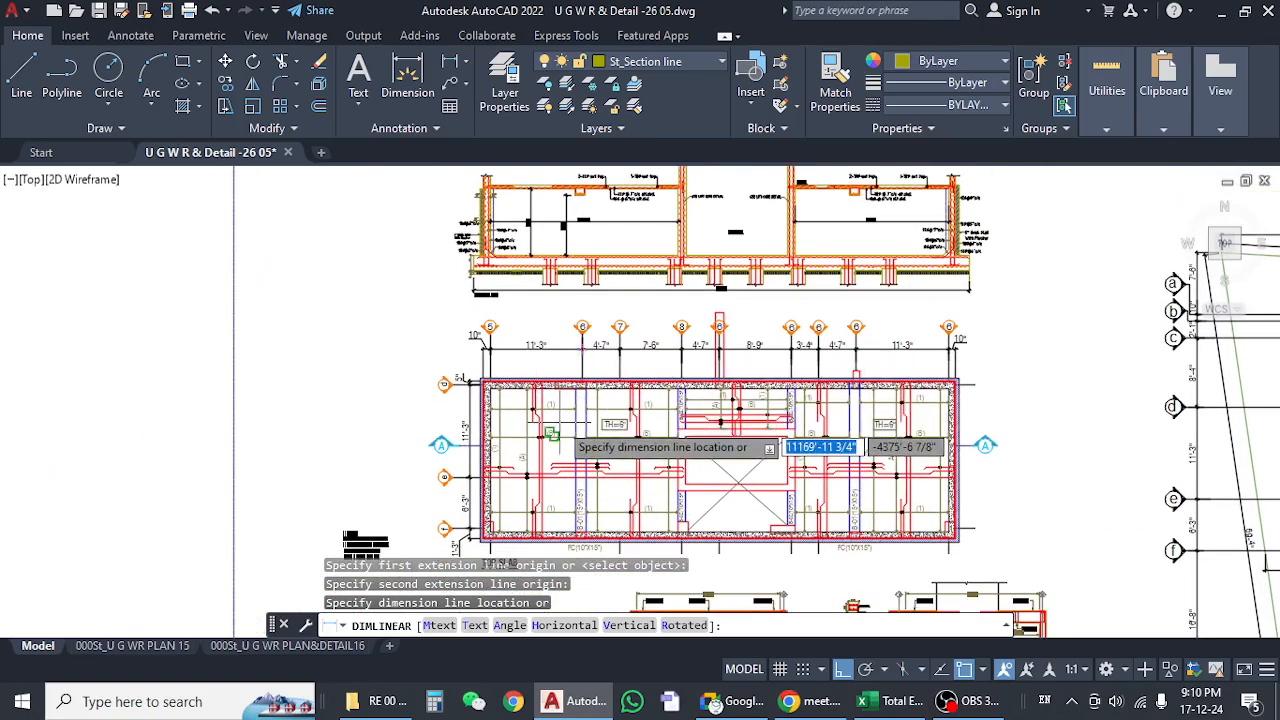
{"action": "scroll", "coordinate": [559, 412], "scroll_direction": "up", "scroll_amount": 6}
{"action": "scroll", "coordinate": [576, 325], "scroll_direction": "up", "scroll_amount": 2}
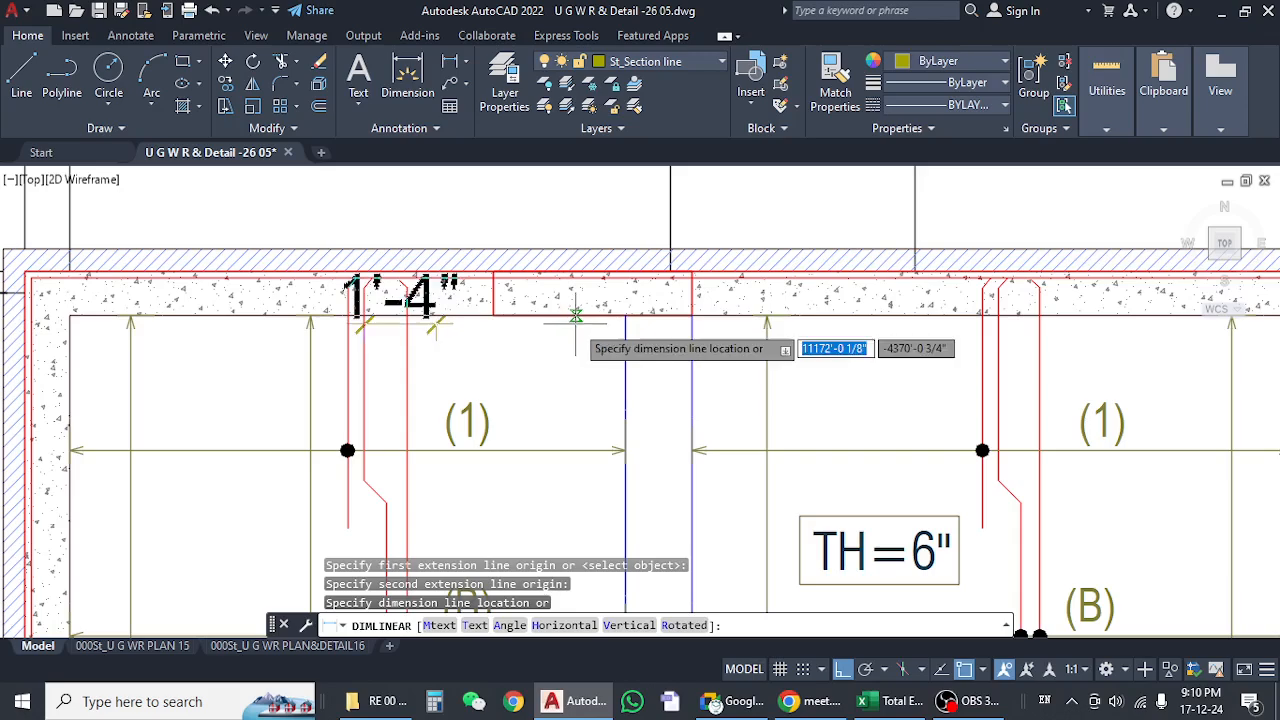
{"action": "scroll", "coordinate": [576, 315], "scroll_direction": "down", "scroll_amount": 5}
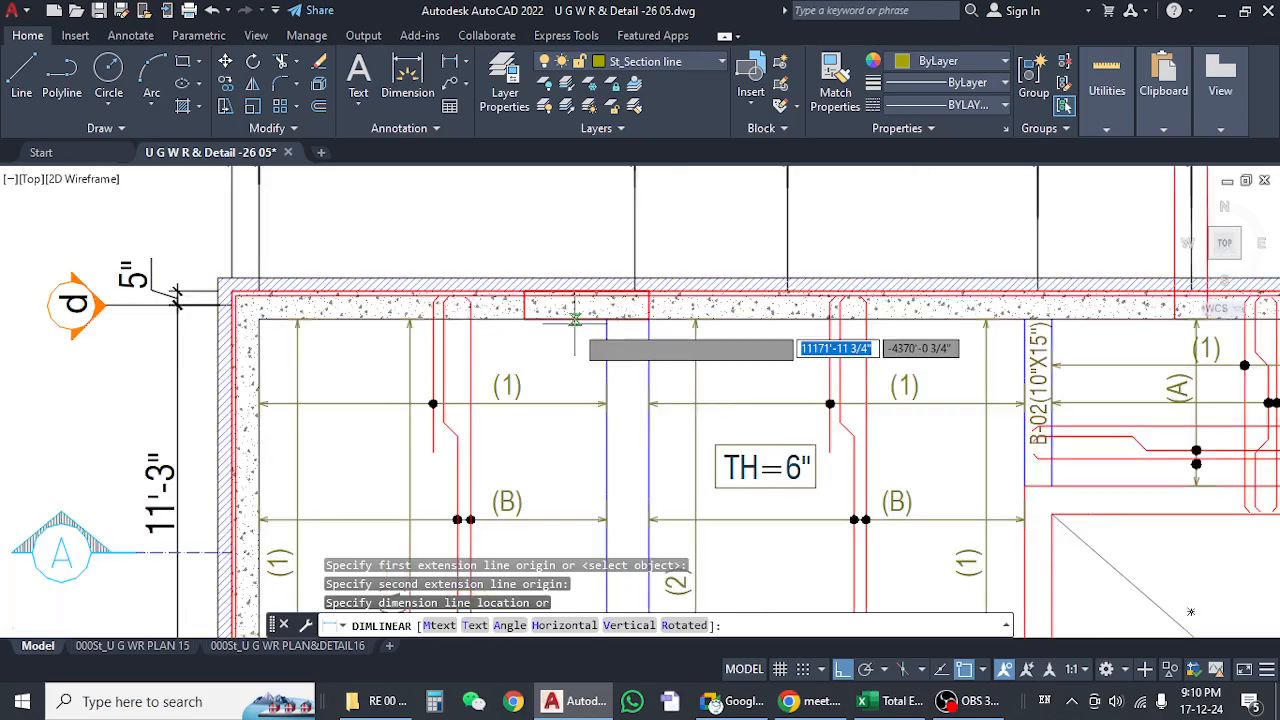
{"action": "middle_click_drag", "start_coordinate": [454, 205], "coordinate": [454, 429]}
{"action": "scroll", "coordinate": [449, 268], "scroll_direction": "up", "scroll_amount": 4}
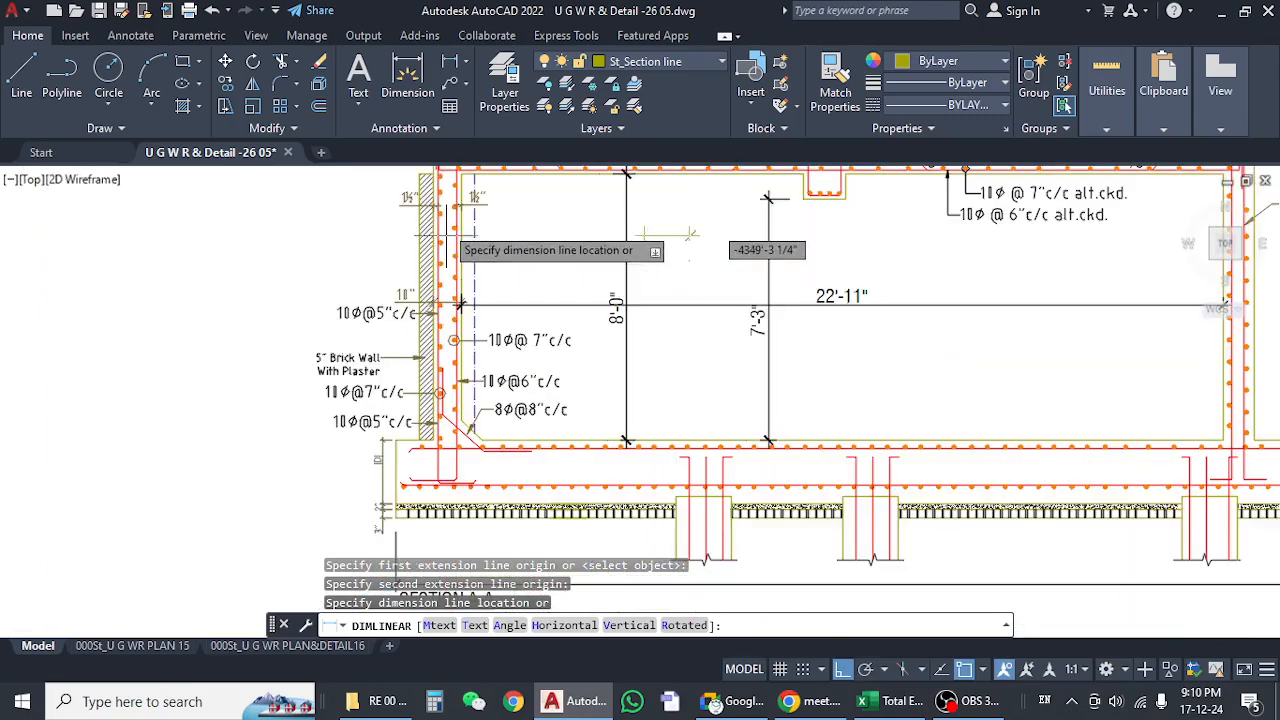
{"action": "middle_click_drag", "start_coordinate": [453, 223], "coordinate": [466, 322]}
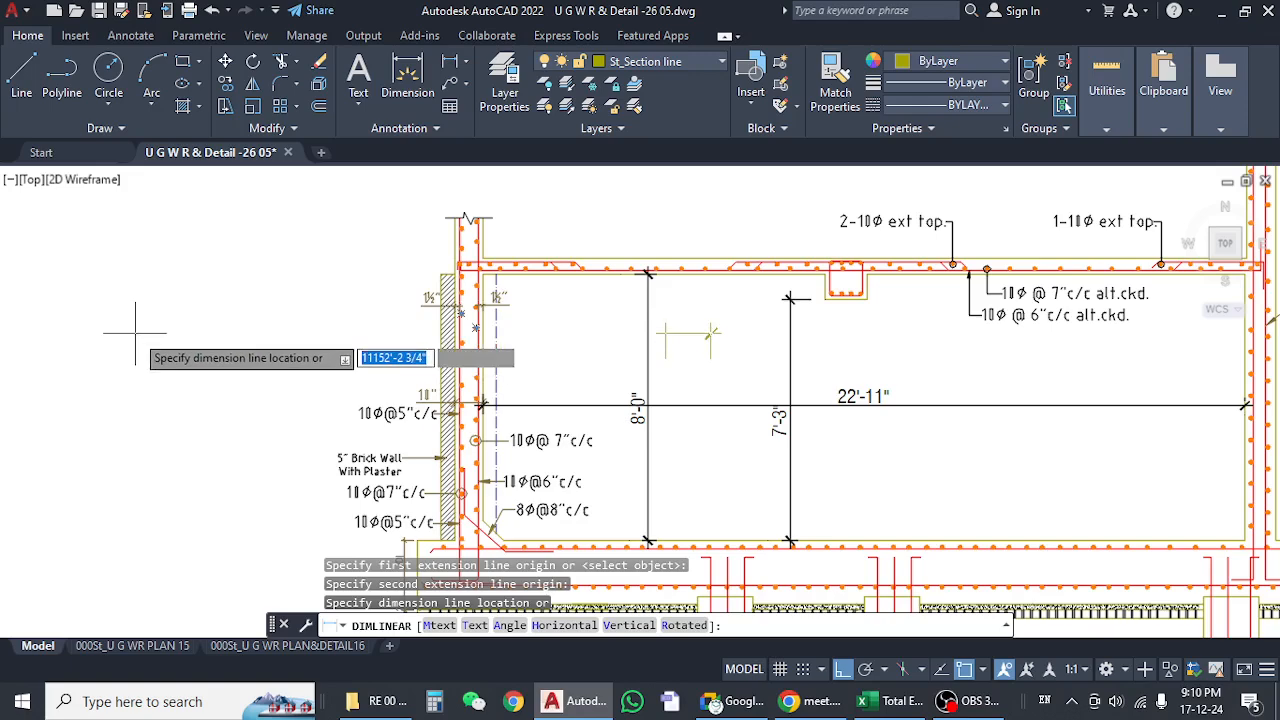
Start closing the U G W R & Detail -26 05 drawing, cancel the save request to keep it open, and minimize AutoCAD.
{"action": "left_click", "coordinate": [288, 153]}
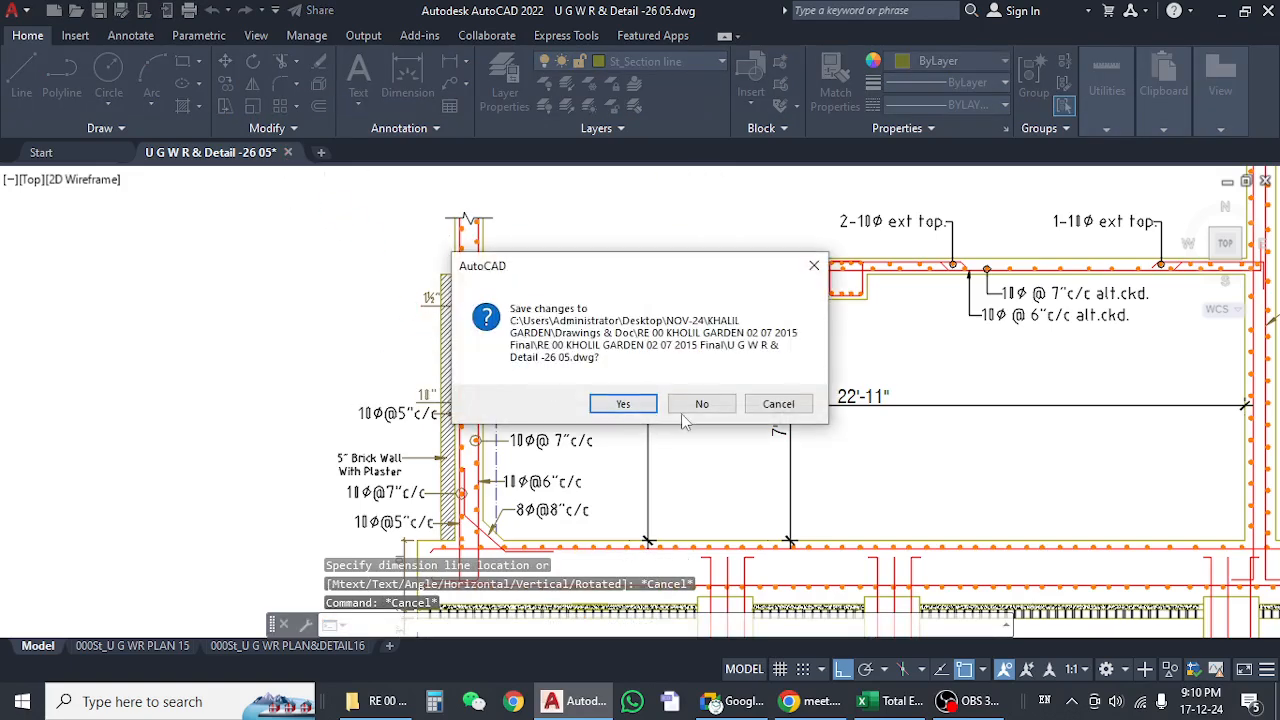
{"action": "left_click", "coordinate": [776, 403]}
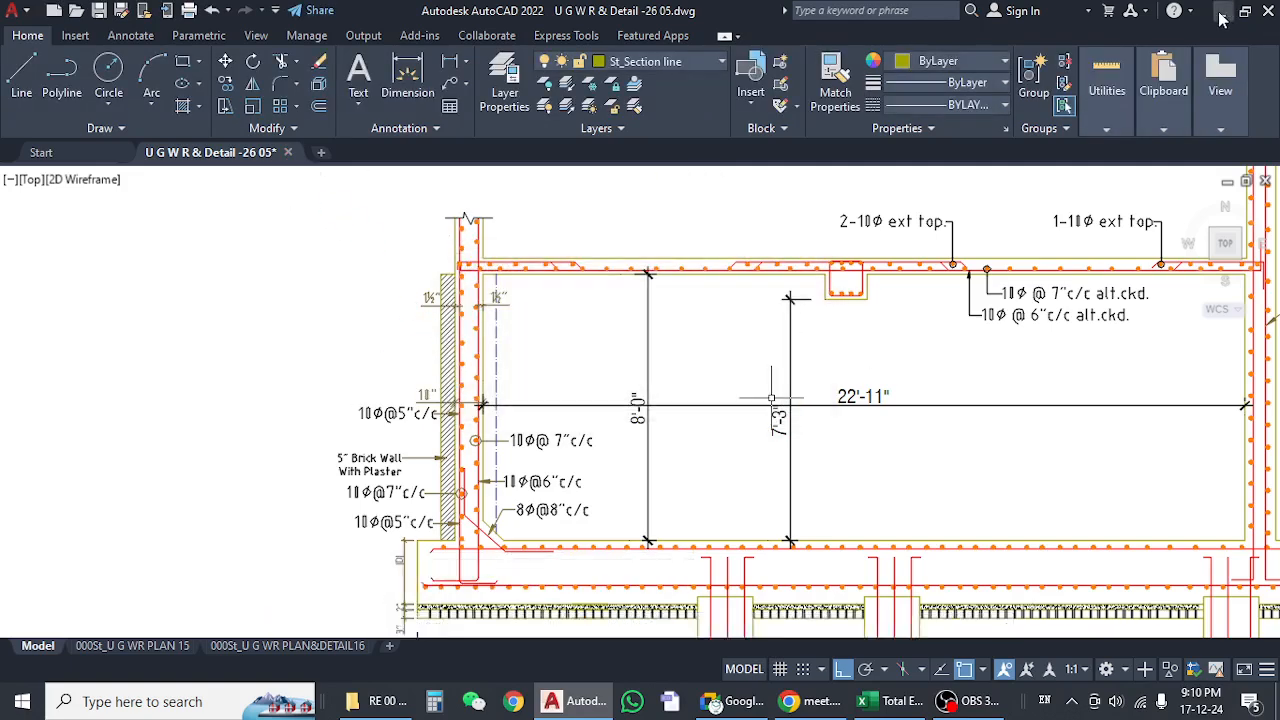
{"action": "left_click", "coordinate": [1217, 12]}
{"action": "left_click", "coordinate": [1175, 26]}
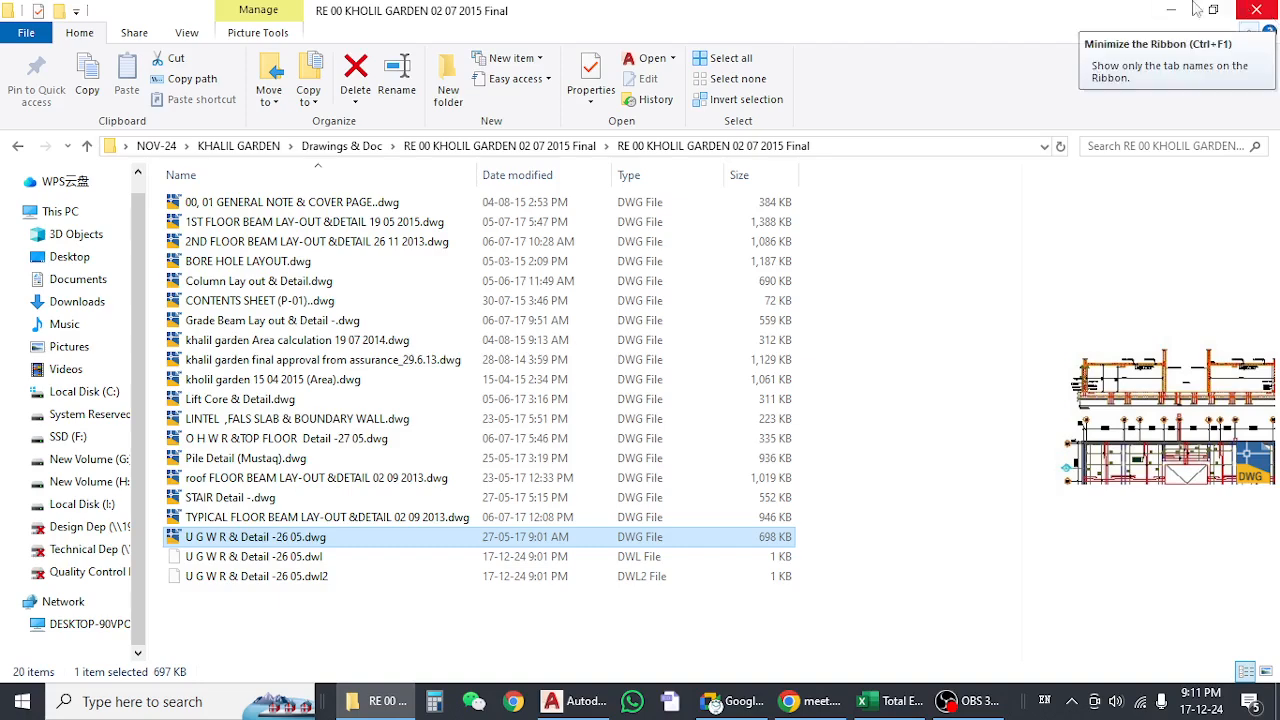
{"action": "left_click", "coordinate": [688, 340]}
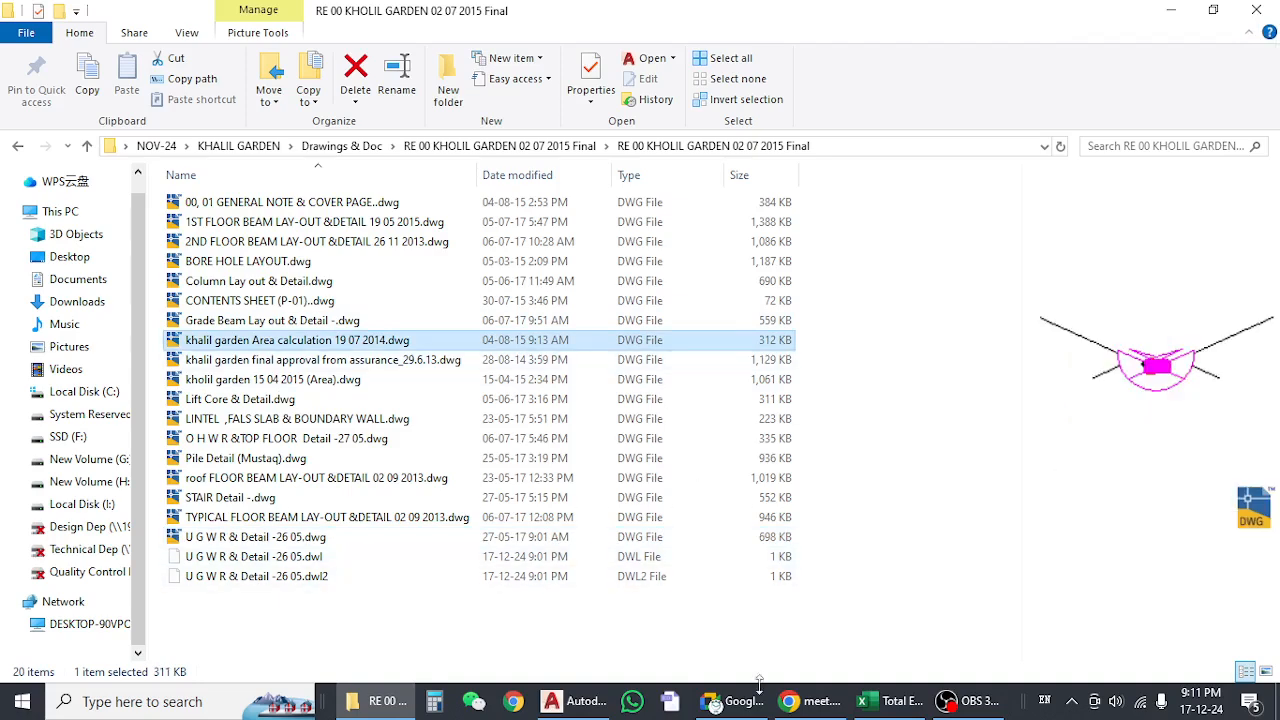
Switch to the Total Estimate-Khalil Garden workbook in Excel, review the UGWT retaining wall rows on Rod Cal, and minimize the open windows.
{"action": "left_click", "coordinate": [893, 701]}
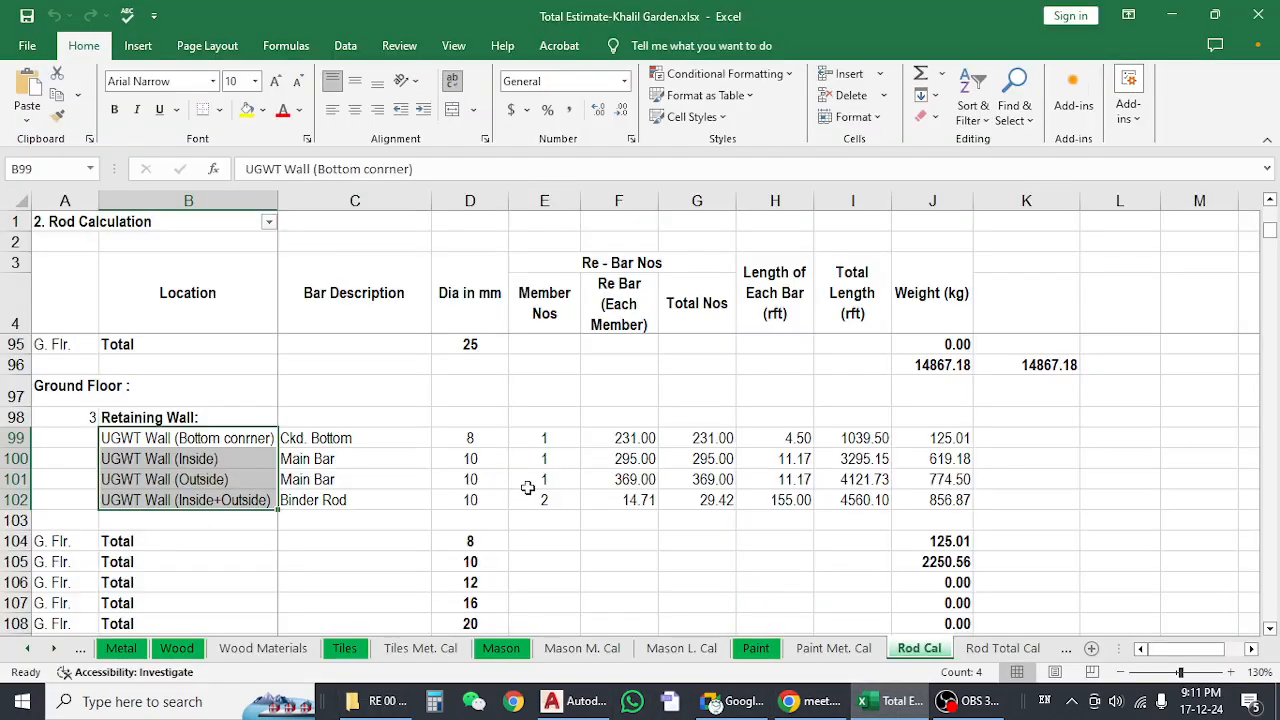
{"action": "left_click", "coordinate": [527, 485]}
{"action": "left_click", "coordinate": [630, 485]}
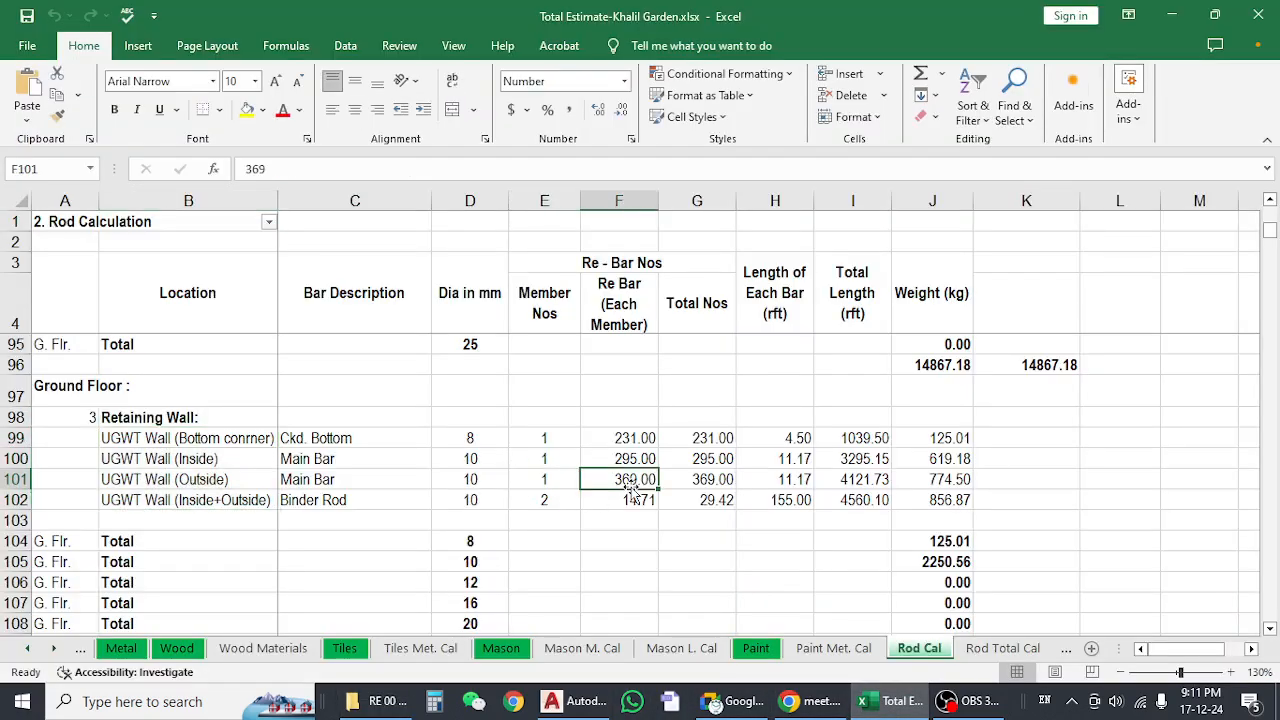
{"action": "left_click", "coordinate": [1100, 458]}
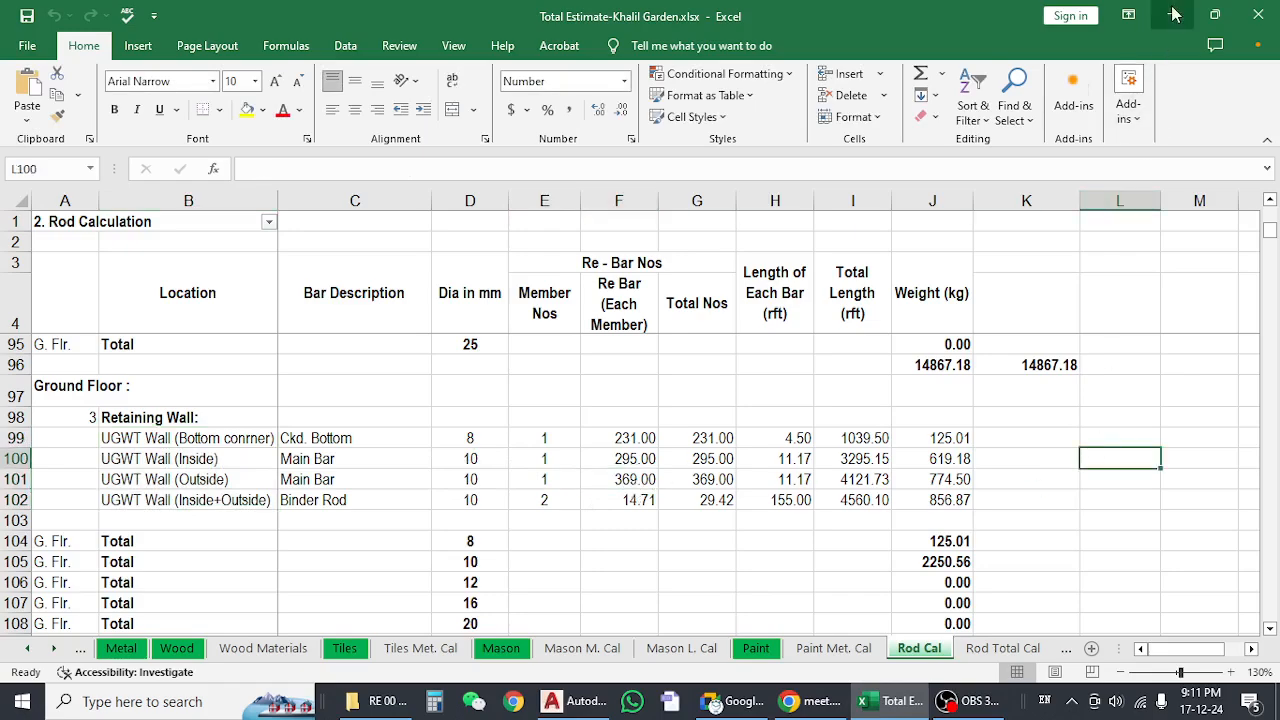
{"action": "left_click", "coordinate": [1172, 15]}
{"action": "left_click", "coordinate": [1172, 10]}
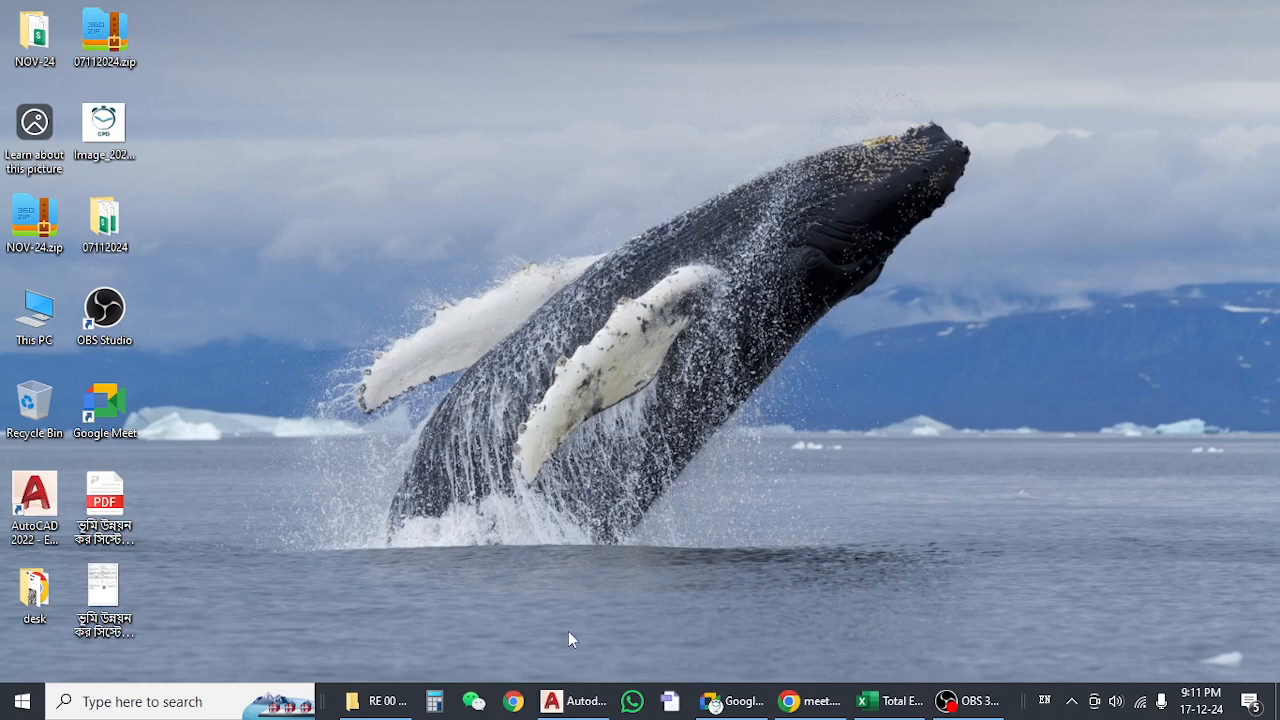
Return to AutoCAD, select the retaining wall's outer vertical bar in Section A-A, and examine the base slab bars with the screen-sharing notice hidden.
{"action": "left_click", "coordinate": [575, 701]}
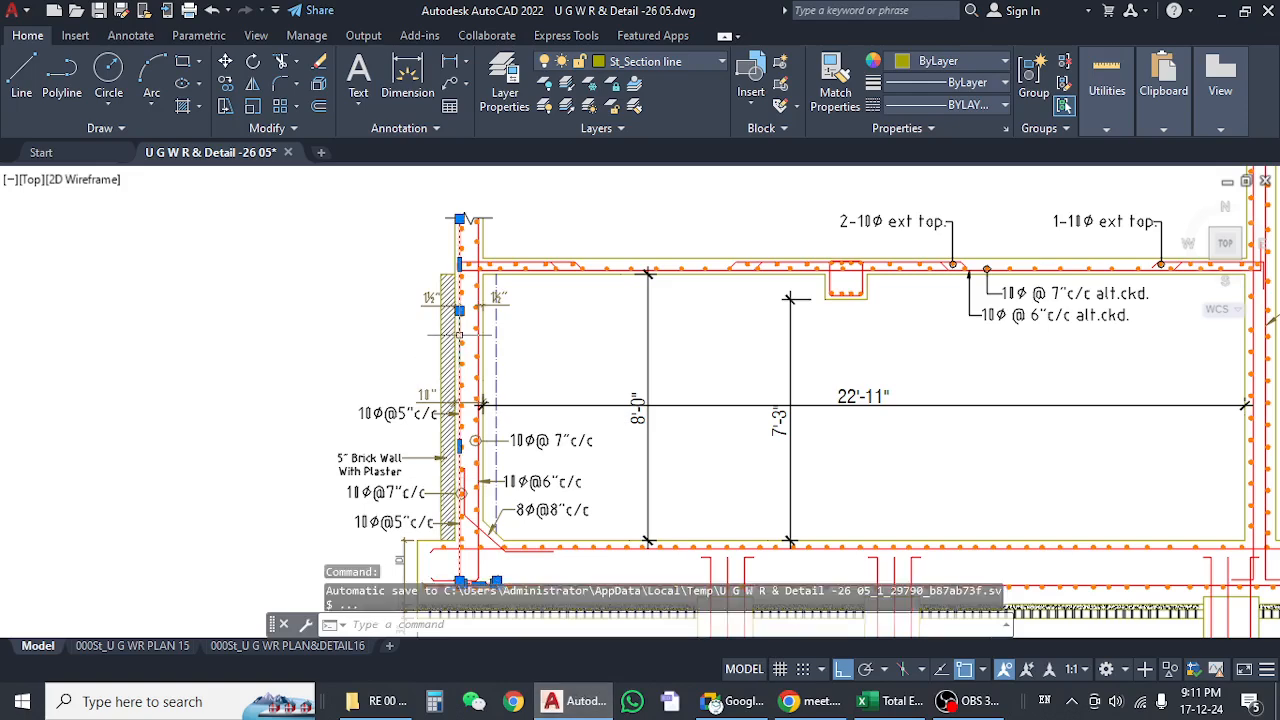
{"action": "middle_click_drag", "start_coordinate": [541, 358], "coordinate": [456, 349]}
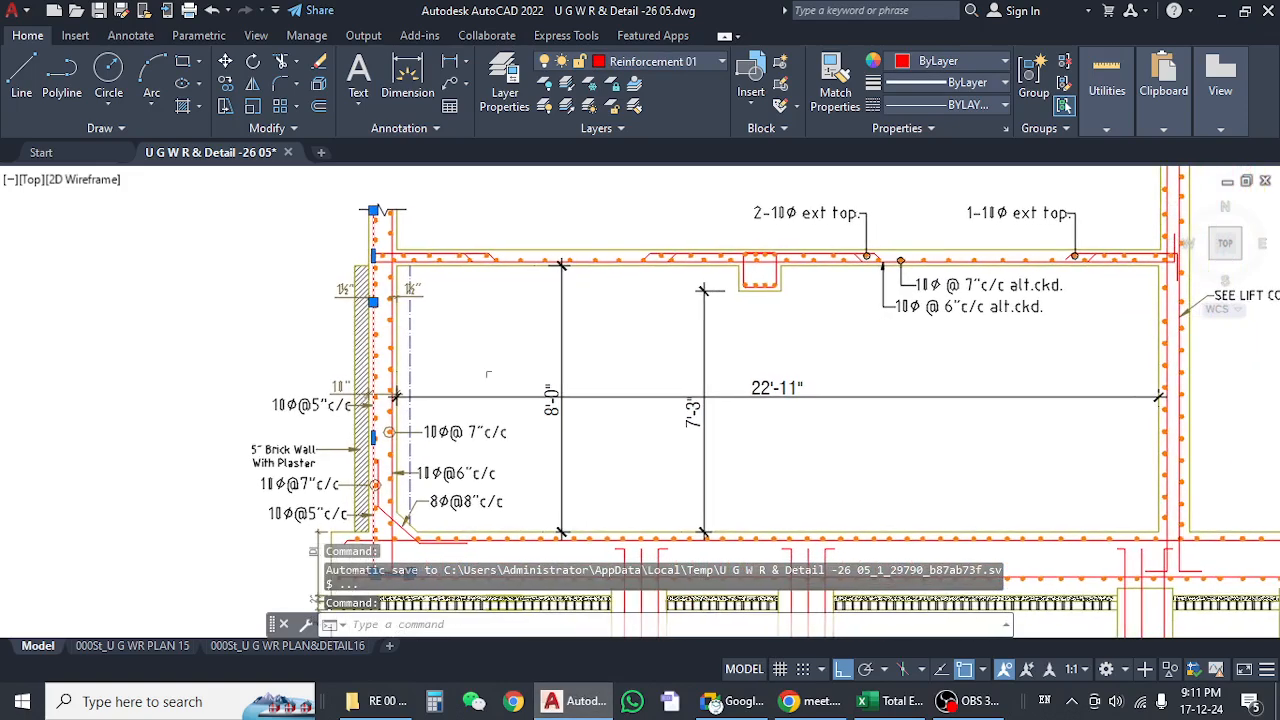
{"action": "left_click", "coordinate": [803, 714]}
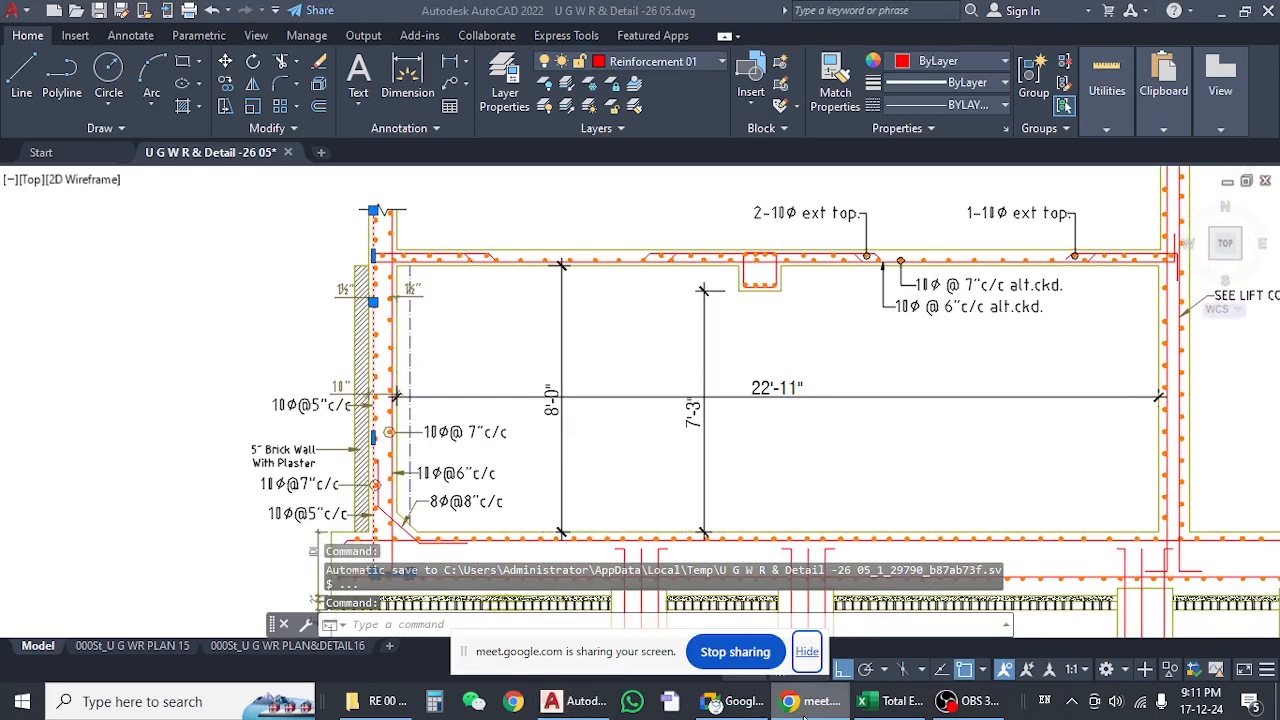
{"action": "left_click", "coordinate": [634, 481]}
{"action": "middle_click_drag", "start_coordinate": [748, 524], "coordinate": [692, 511]}
{"action": "middle_click_drag", "start_coordinate": [778, 578], "coordinate": [567, 425]}
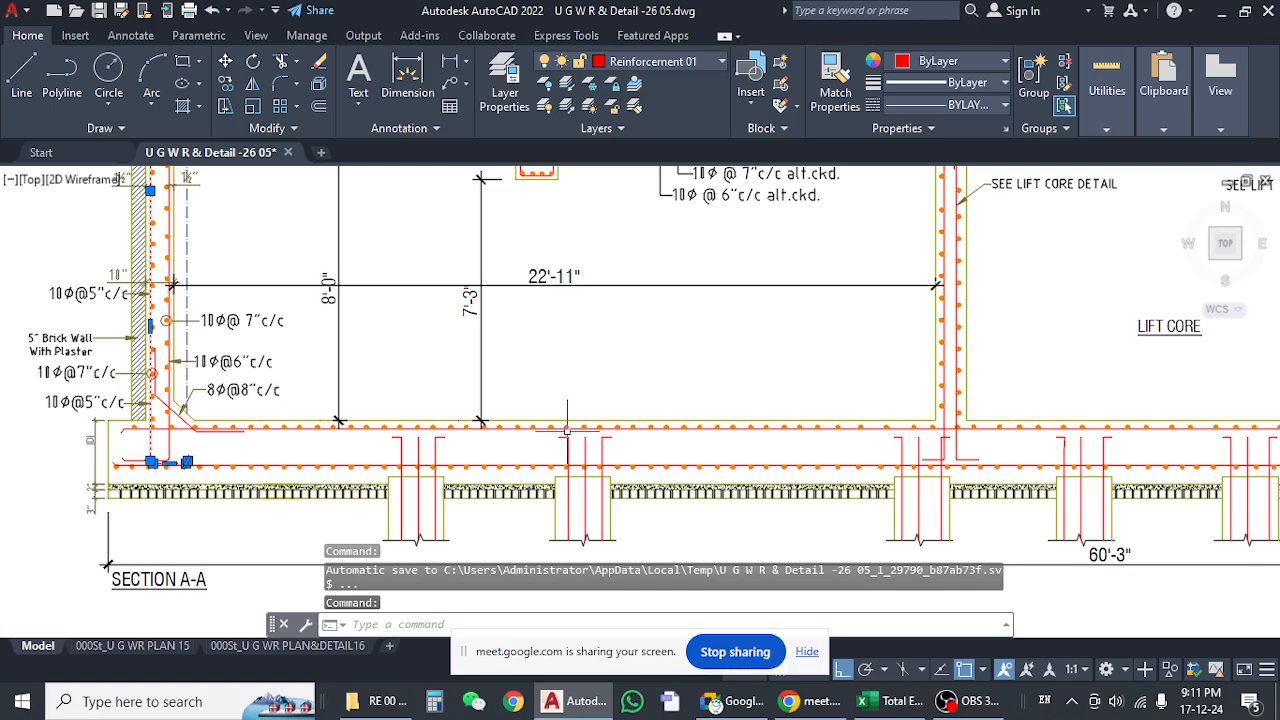
{"action": "middle_click_drag", "start_coordinate": [710, 476], "coordinate": [641, 454]}
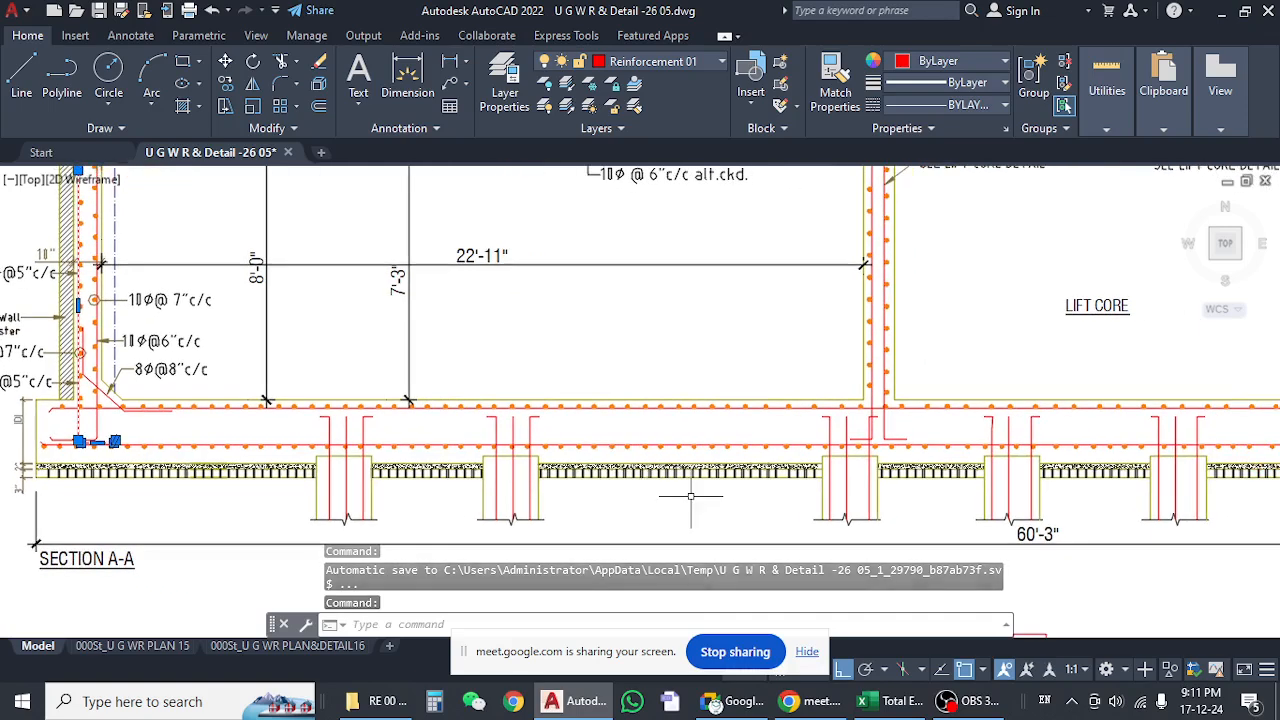
{"action": "left_click", "coordinate": [808, 653]}
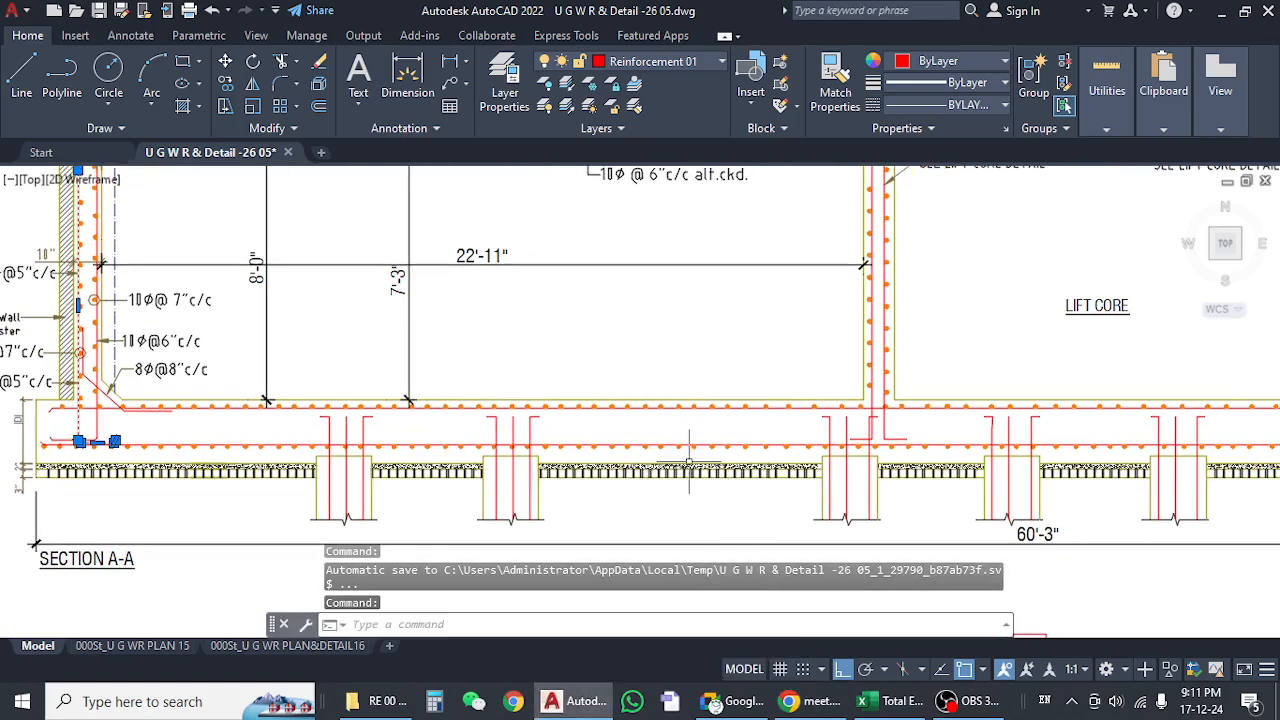
{"action": "mouse_move", "coordinate": [613, 438]}
{"action": "middle_mouse_down"}
{"action": "mouse_move", "coordinate": [591, 414]}
{"action": "mouse_move", "coordinate": [600, 486]}
{"action": "middle_mouse_up"}
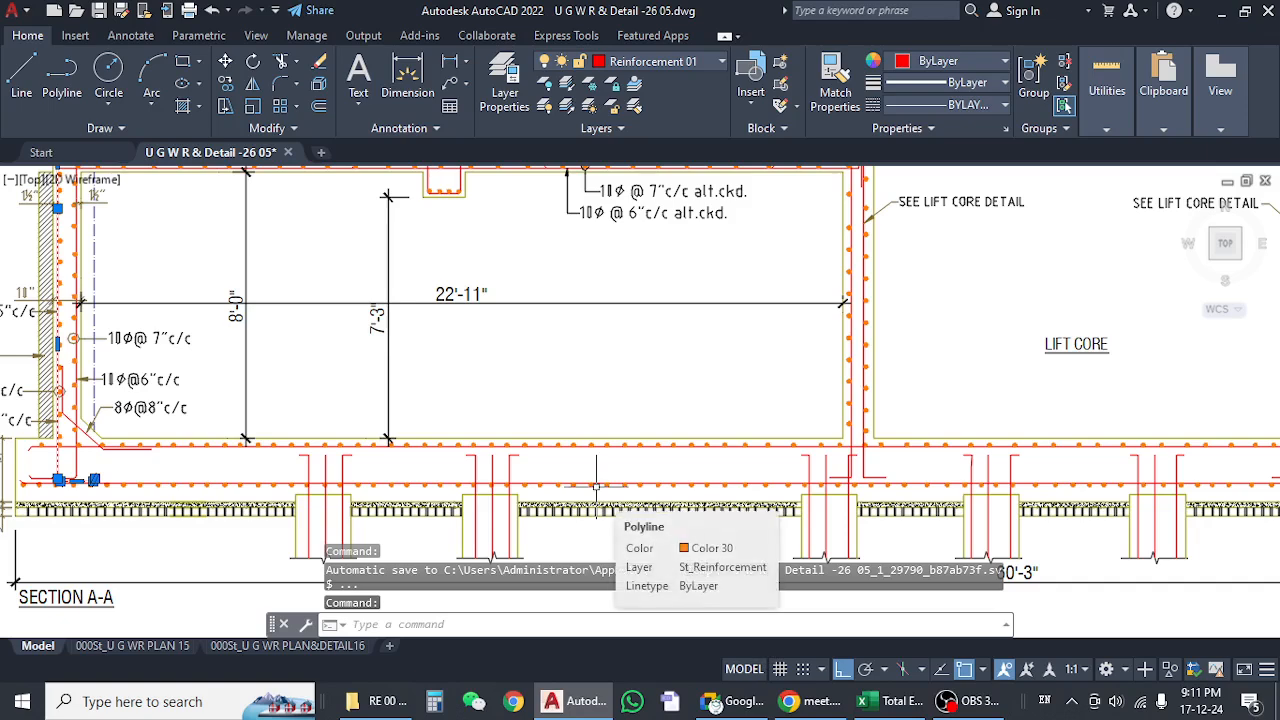
{"action": "middle_click_drag", "start_coordinate": [597, 383], "coordinate": [588, 394]}
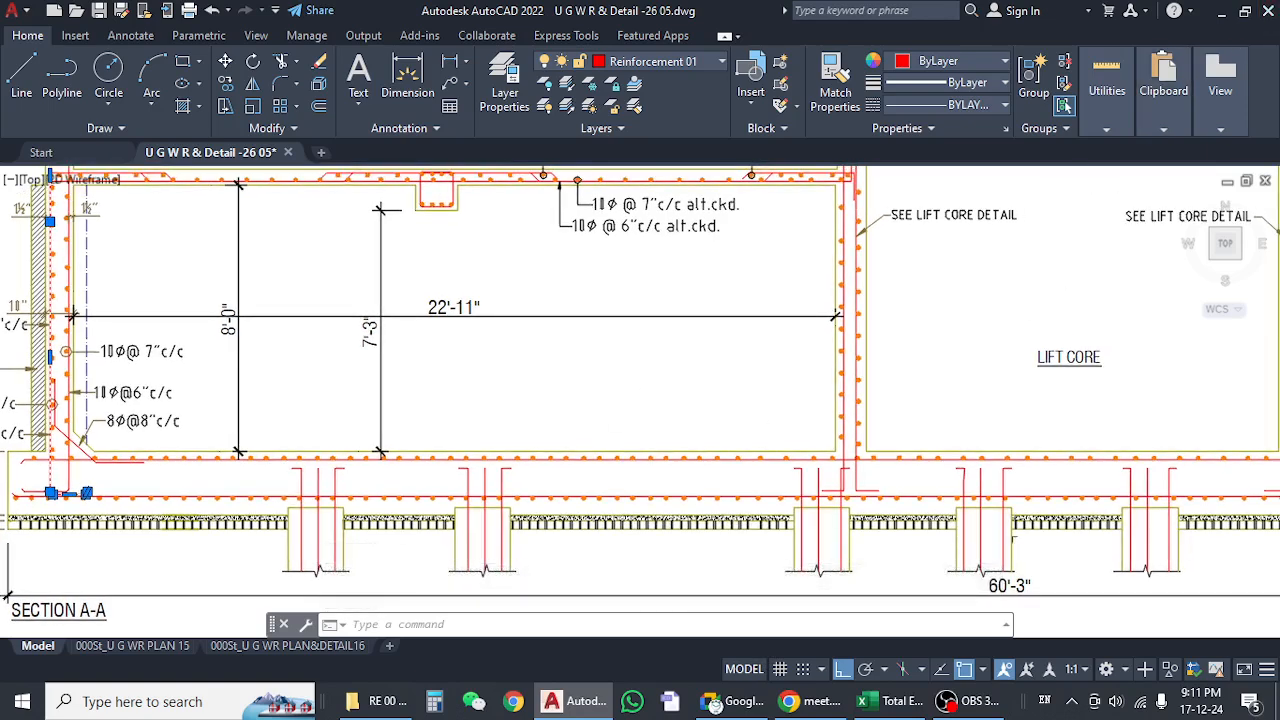
Switch to the Google Meet call and stop presenting the screen.
{"action": "left_click", "coordinate": [735, 701]}
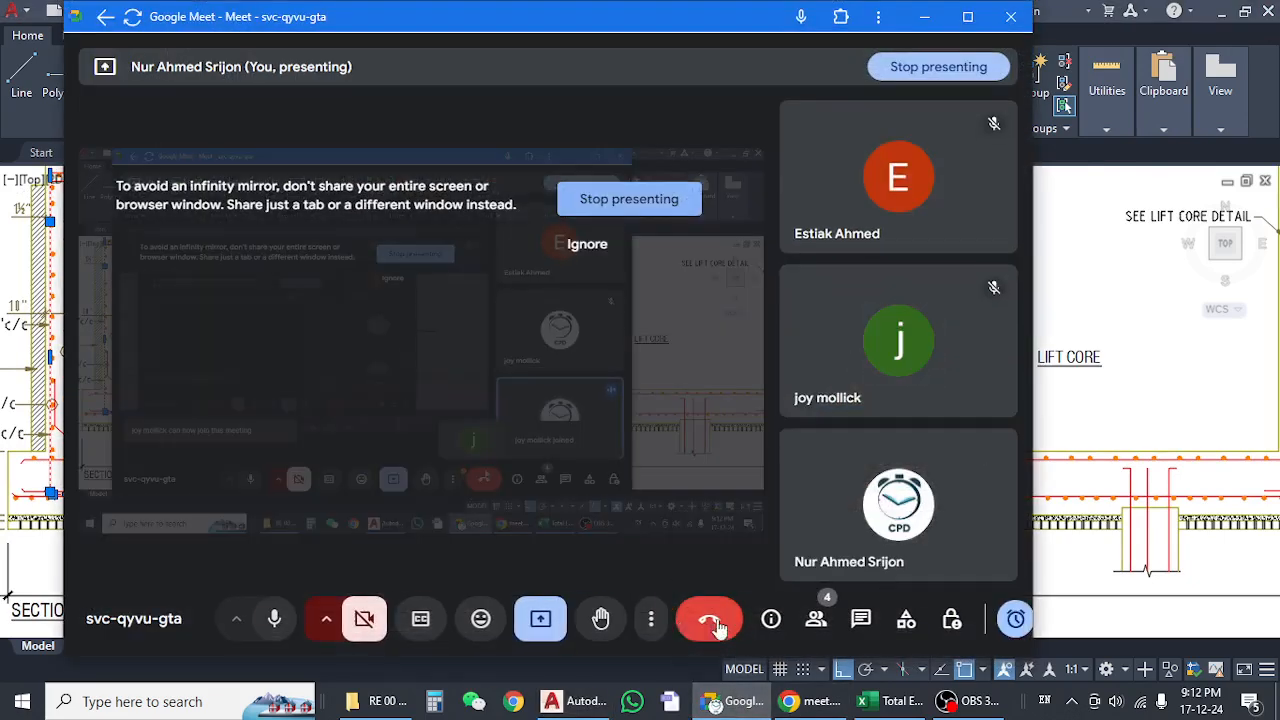
{"action": "left_click", "coordinate": [527, 618]}
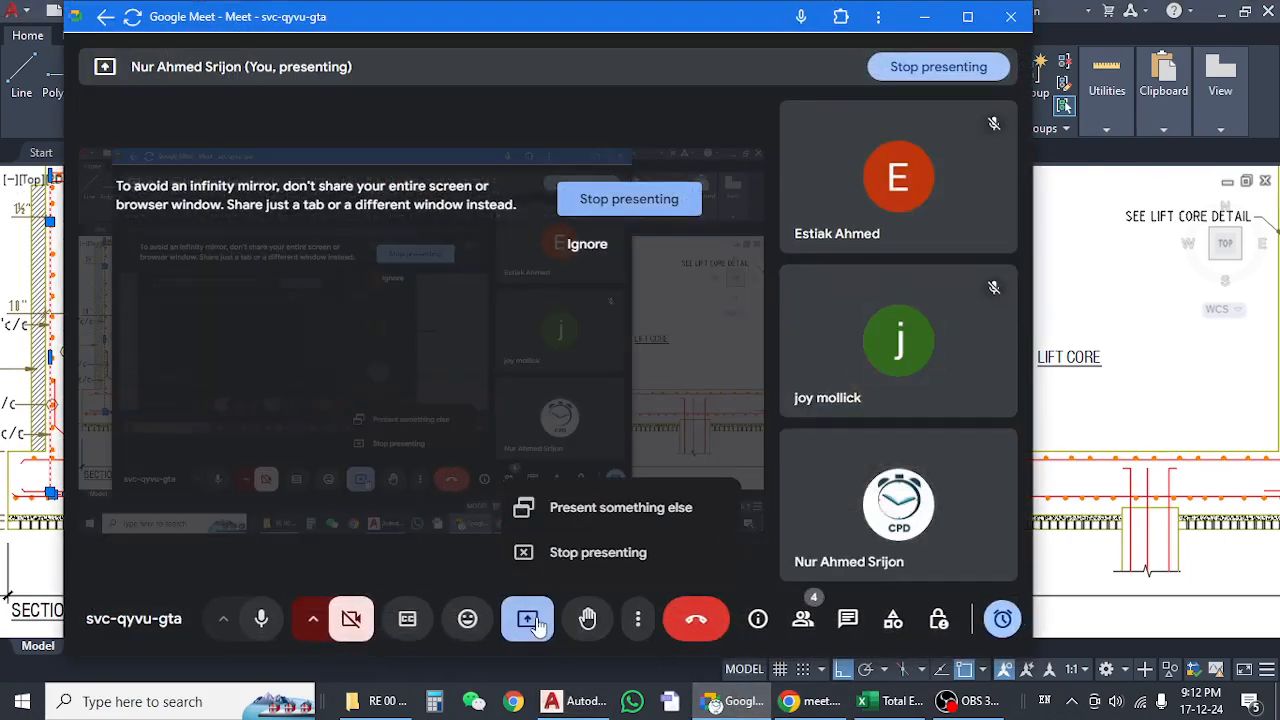
{"action": "left_click", "coordinate": [596, 553]}
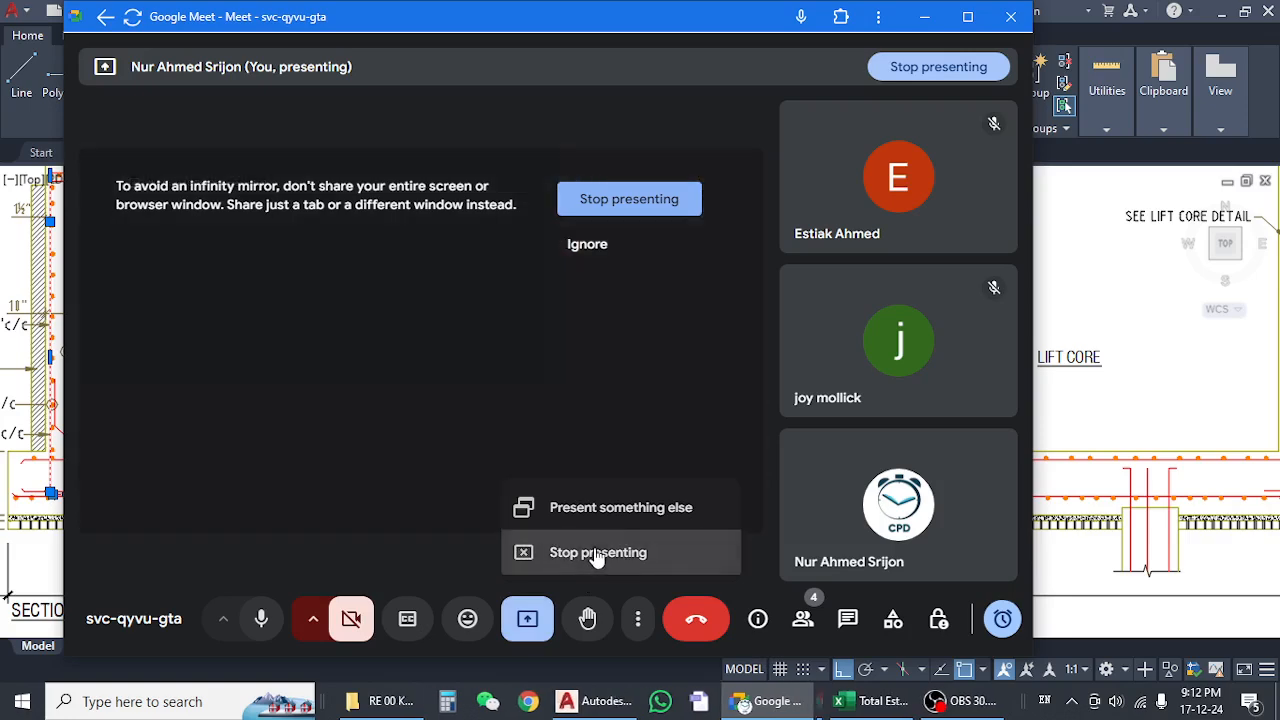